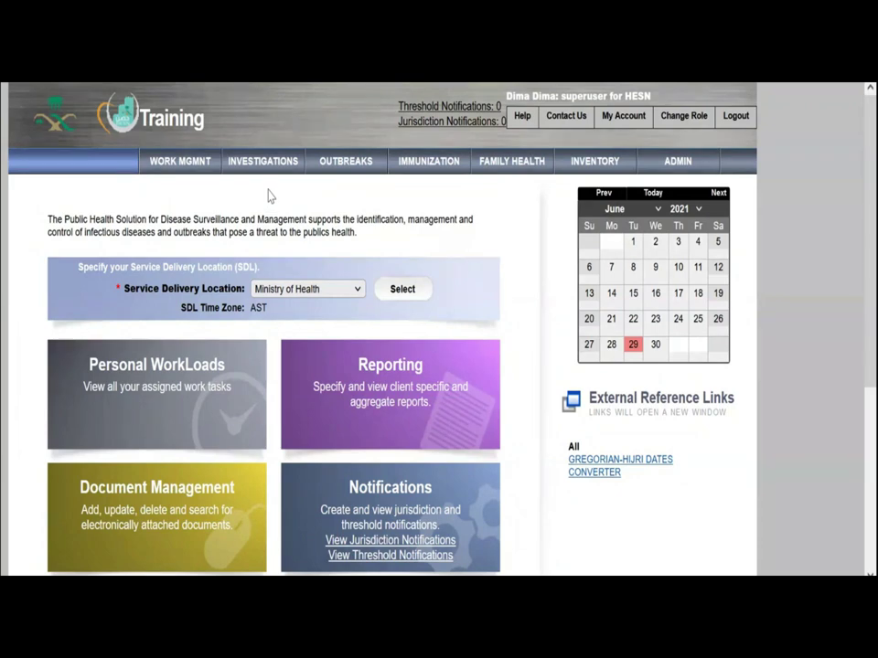
Step: Go to the INVESTIGATIONS tab to reach the basic investigation search page
click(264, 162)
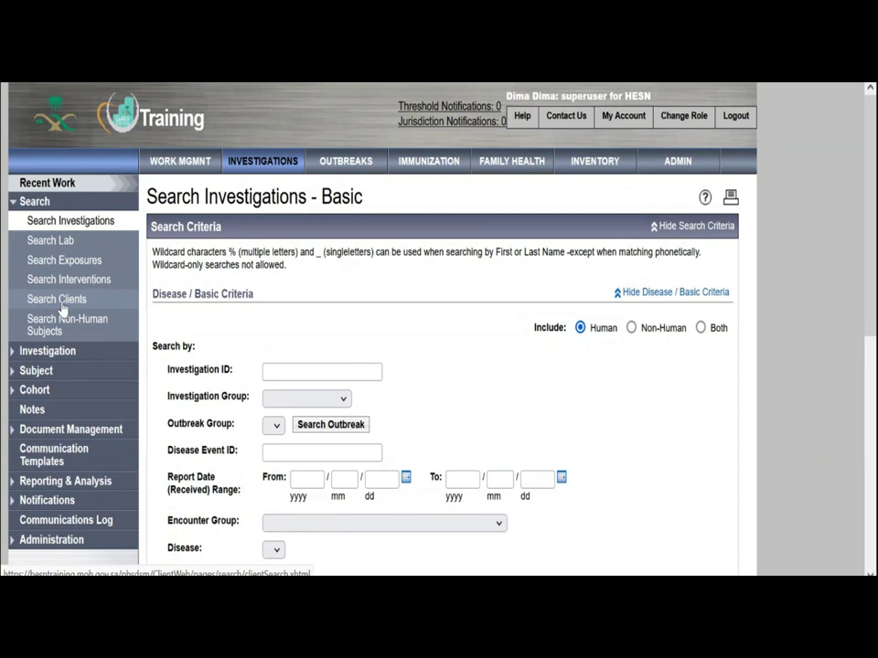
Step: Choose Search Clients under Search in the left menu
click(62, 309)
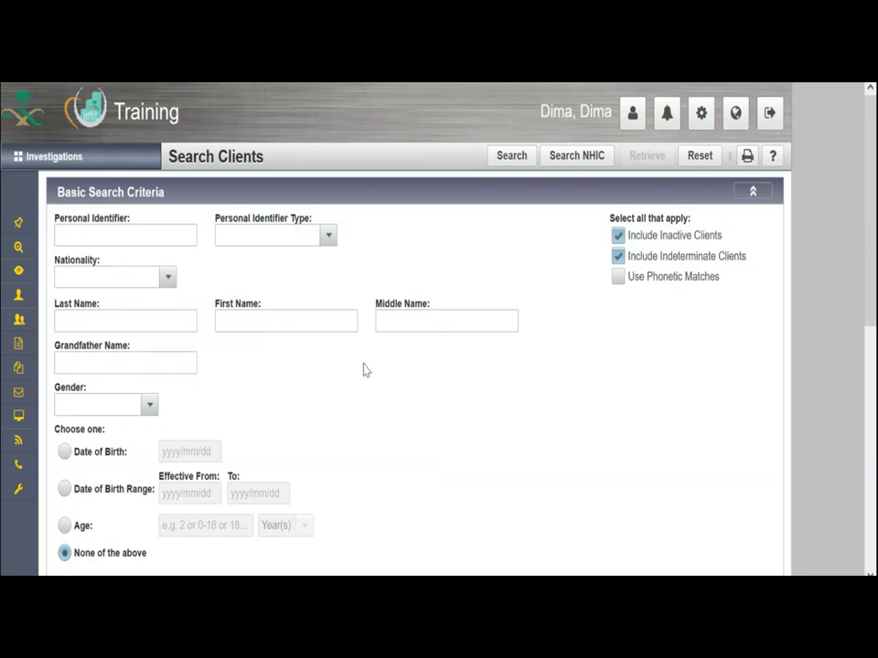
Step: Search for the client's personal identifier number with identifier type Personal Identifier
click(103, 236)
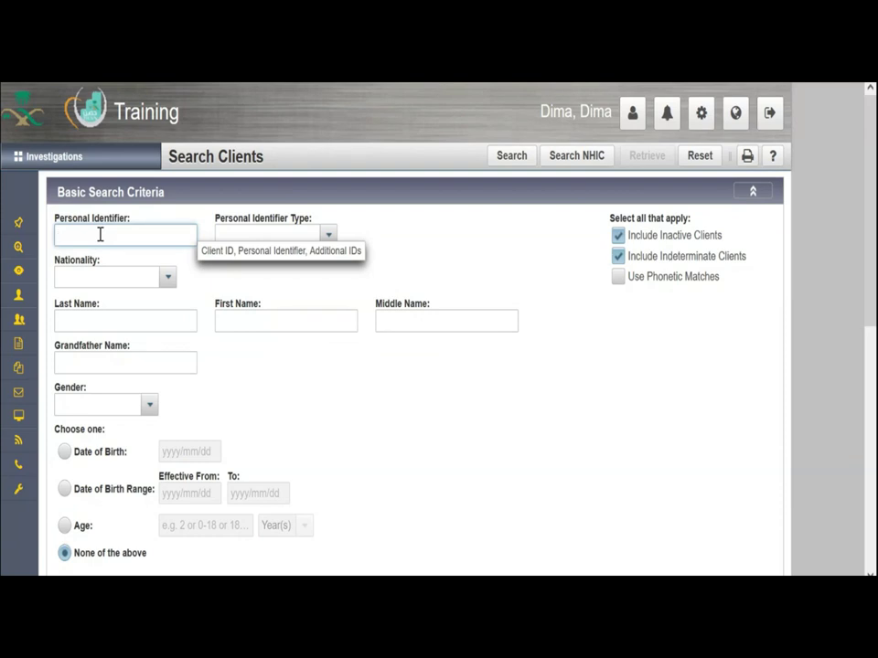
click(330, 243)
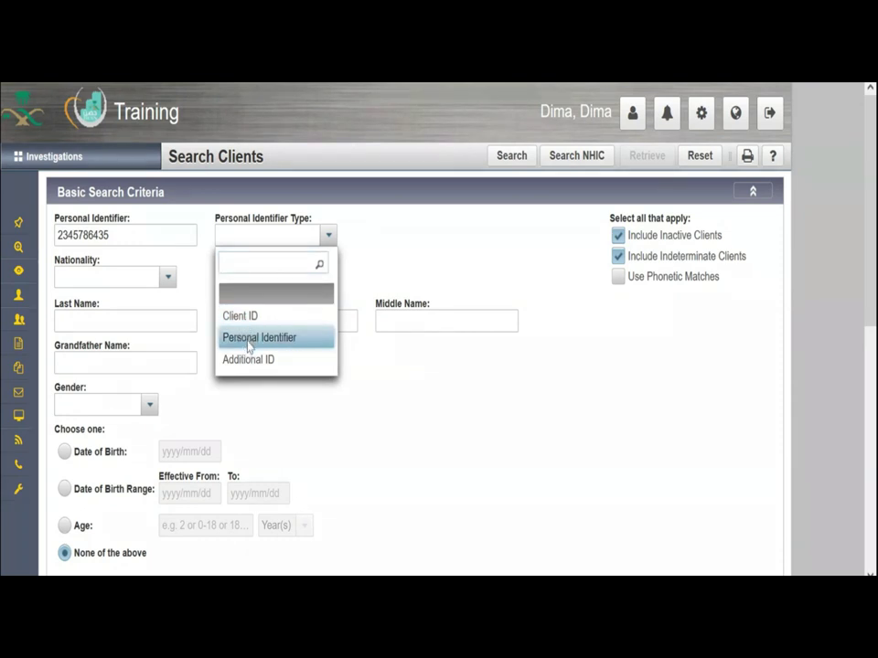
click(249, 347)
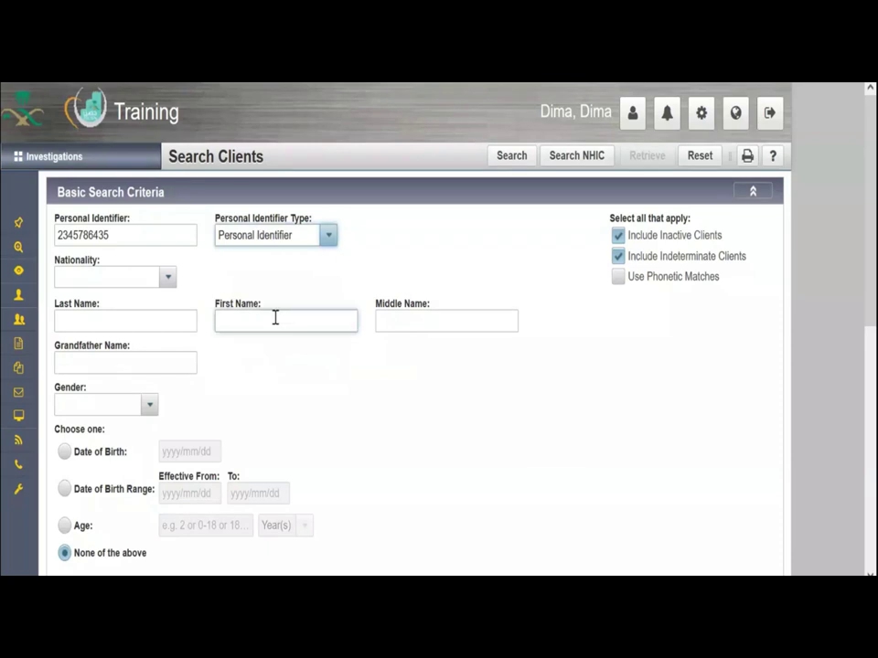
click(513, 157)
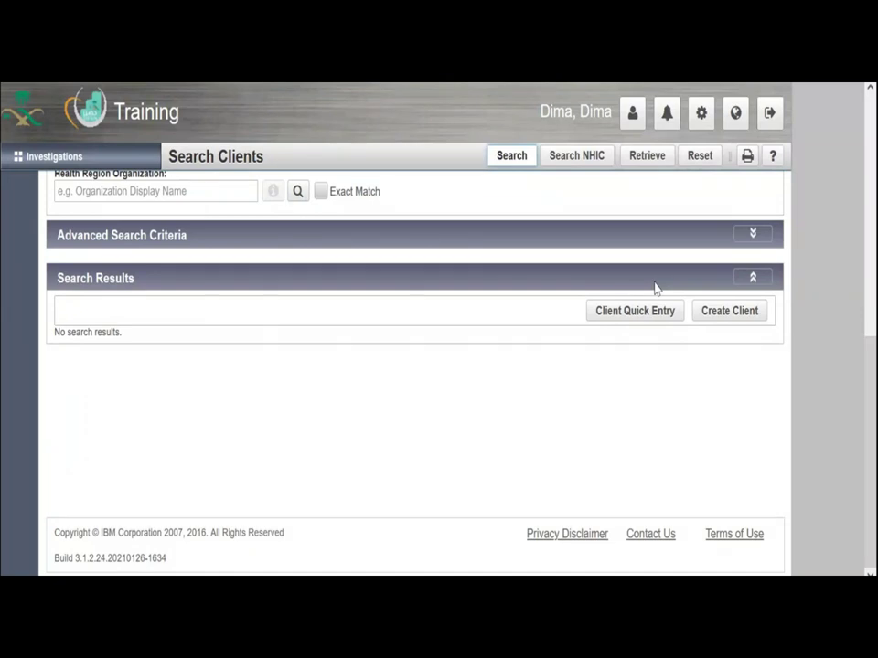
Step: Start a new client via Create Client and enter the client's last and first names
click(729, 311)
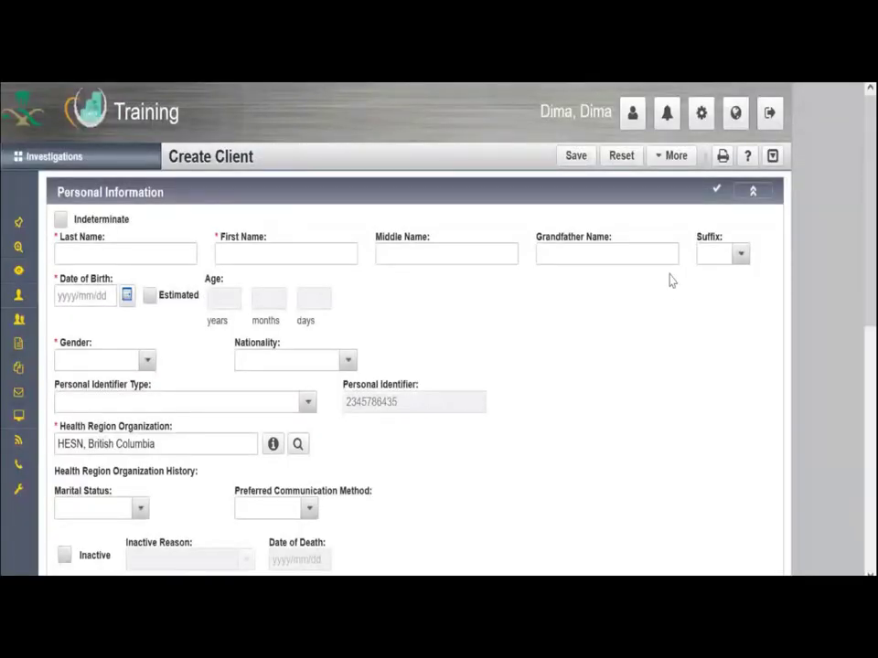
drag(867, 196, 873, 229)
scroll(873, 229, up, 1)
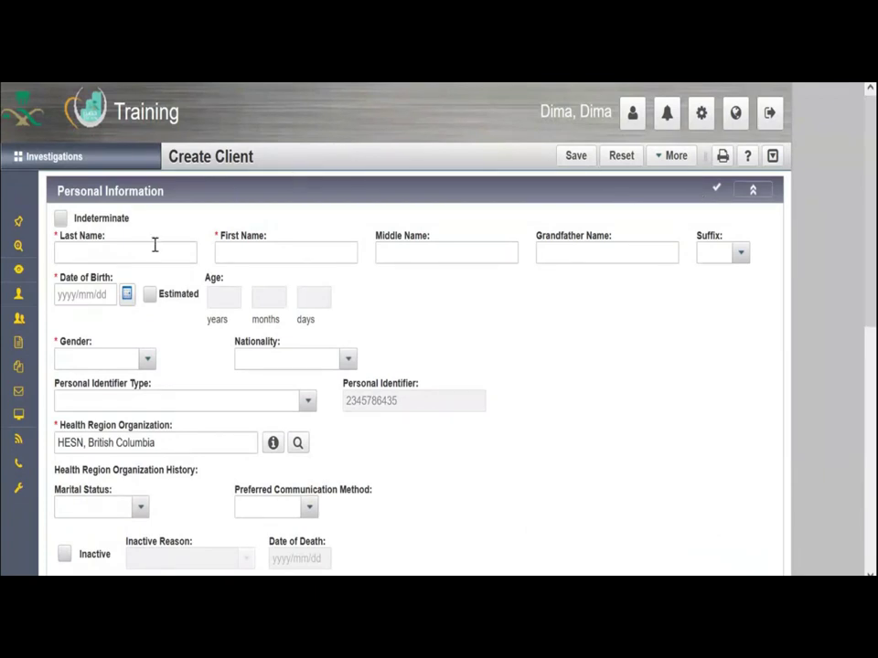
click(142, 255)
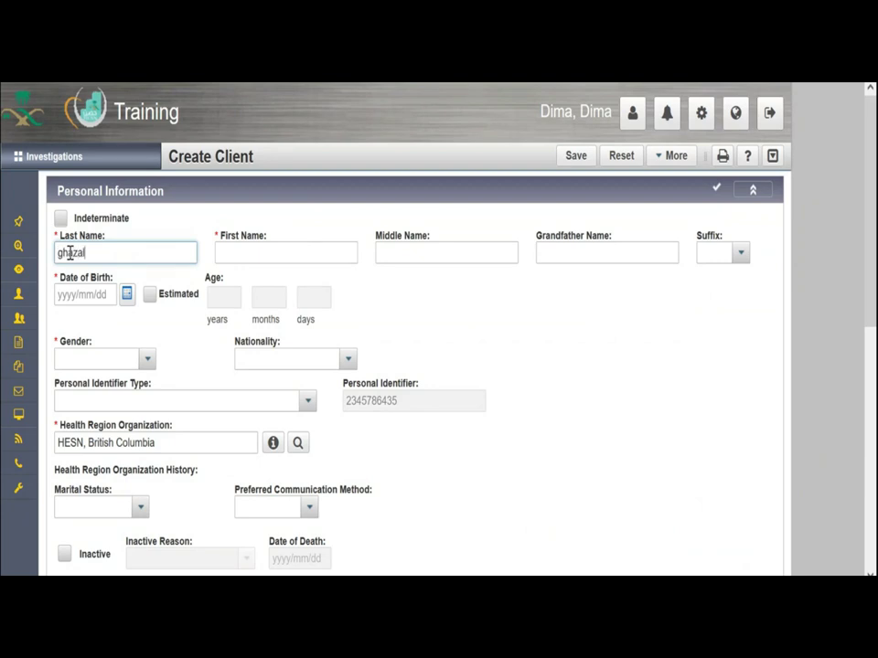
click(223, 249)
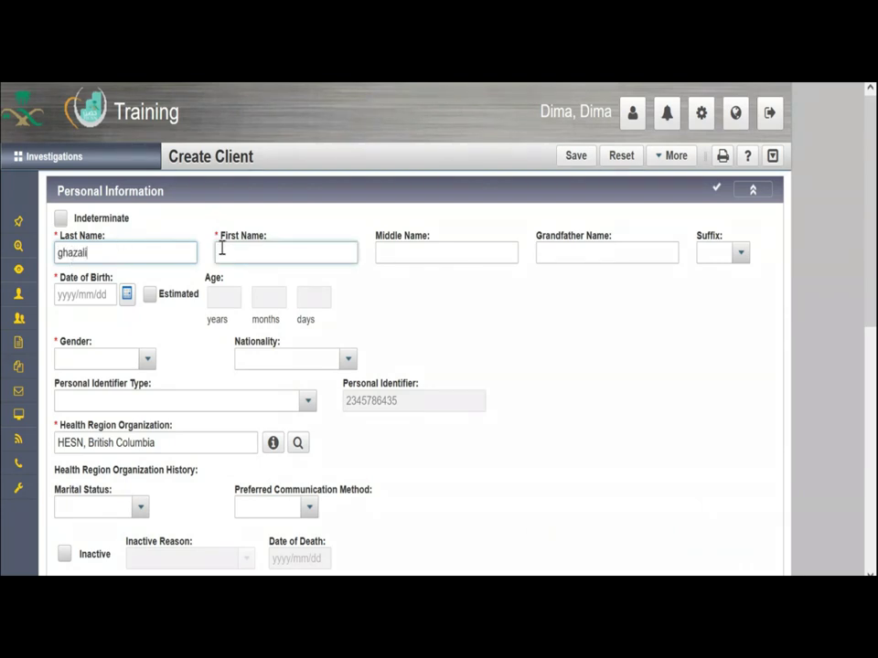
text(j)
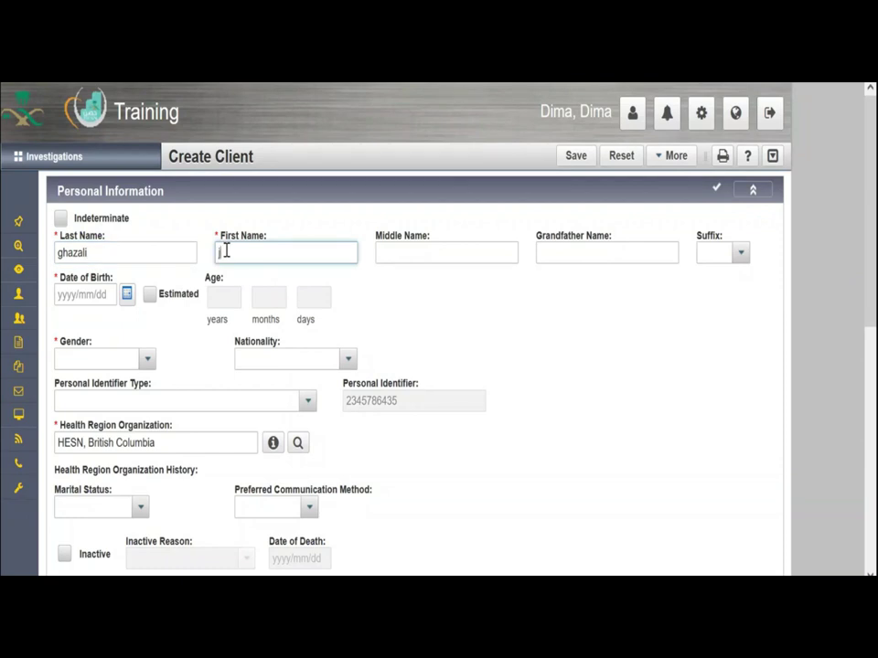
text(ohn)
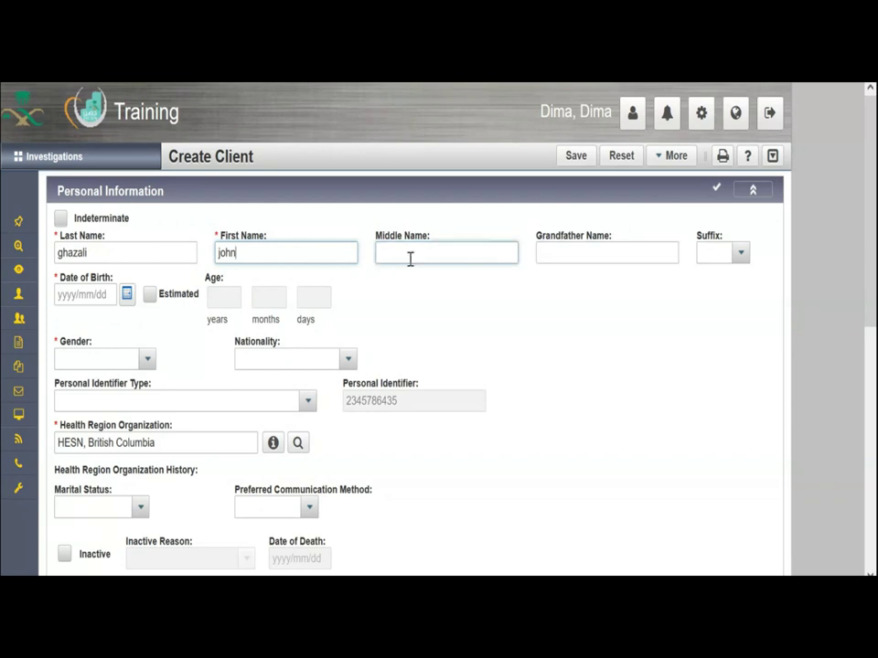
click(127, 293)
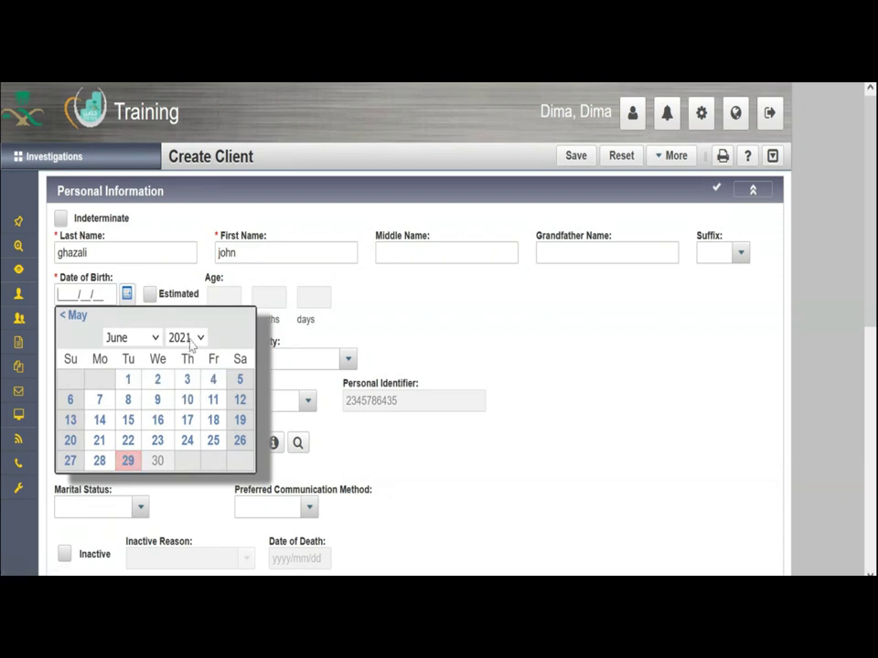
Step: Set the date of birth to 1 June 1997 so the age calculates as 24
click(200, 338)
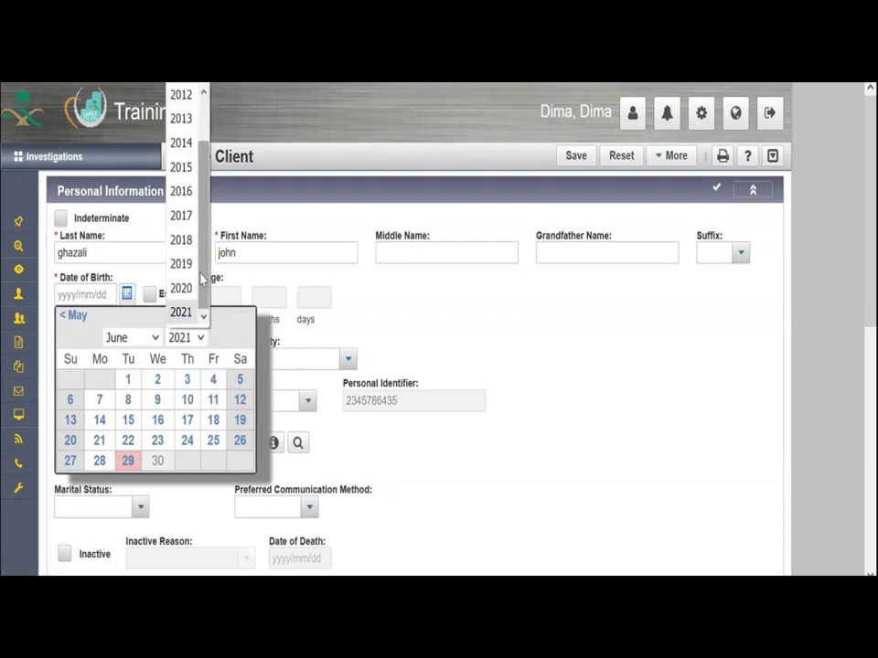
scroll(182, 101, up, 5)
click(186, 110)
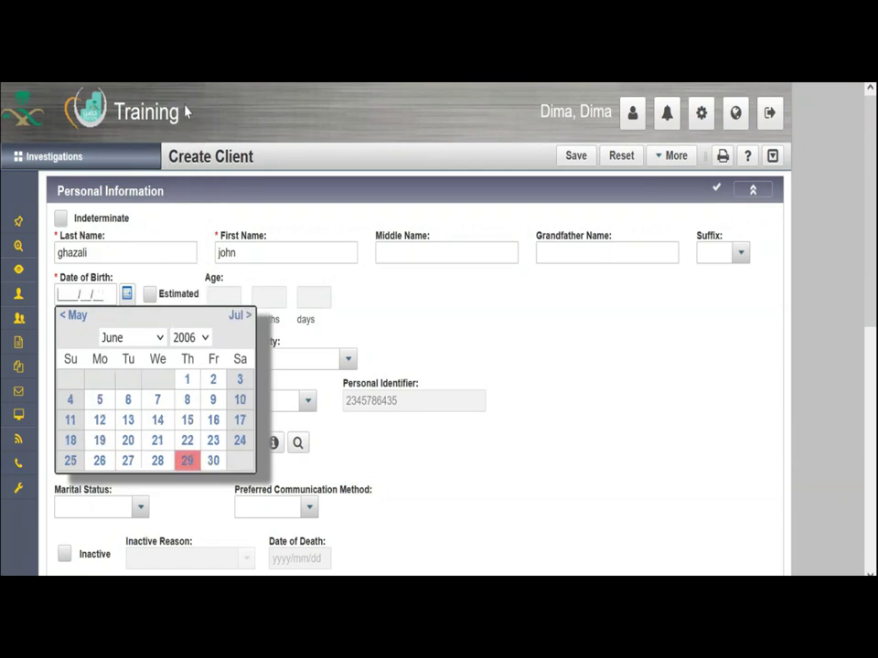
click(204, 338)
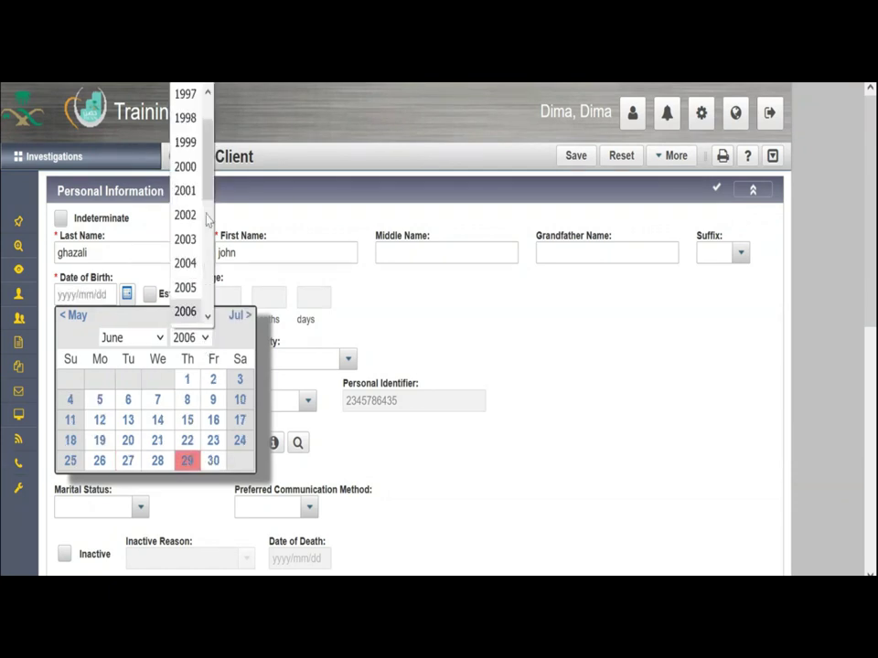
click(186, 94)
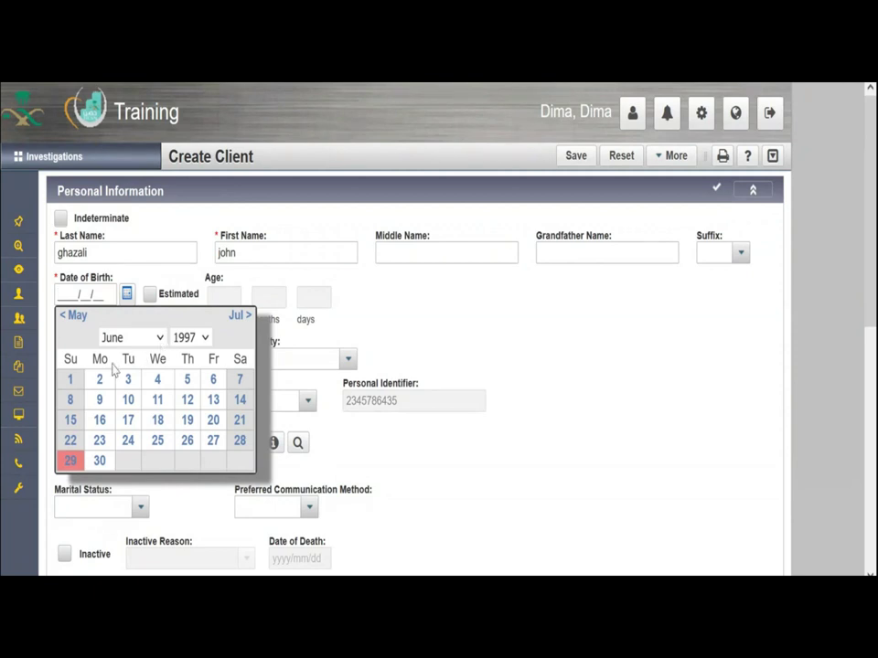
click(71, 379)
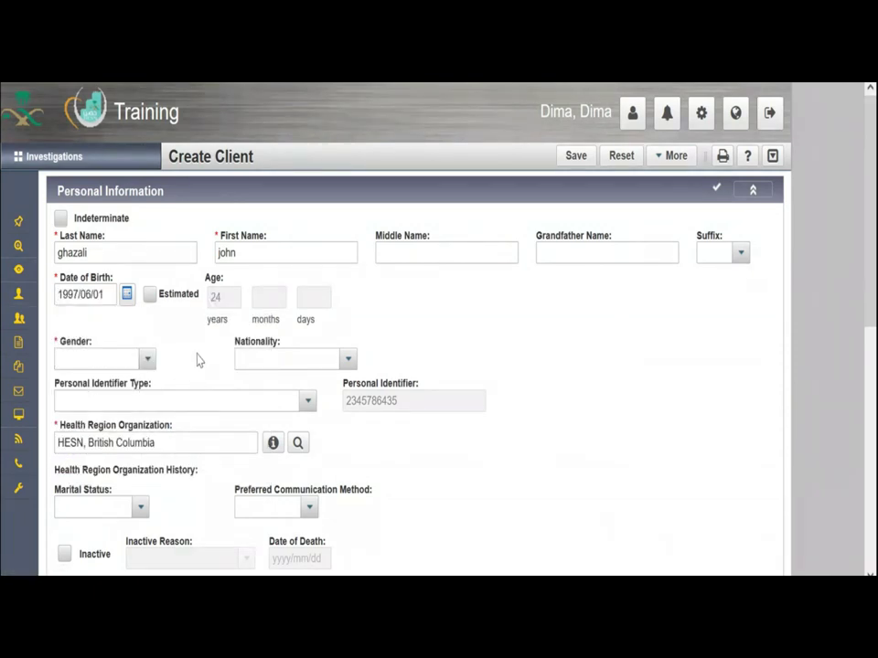
Step: Set gender to Male, nationality to Lebanon and identifier type to 02 Iqama
click(149, 362)
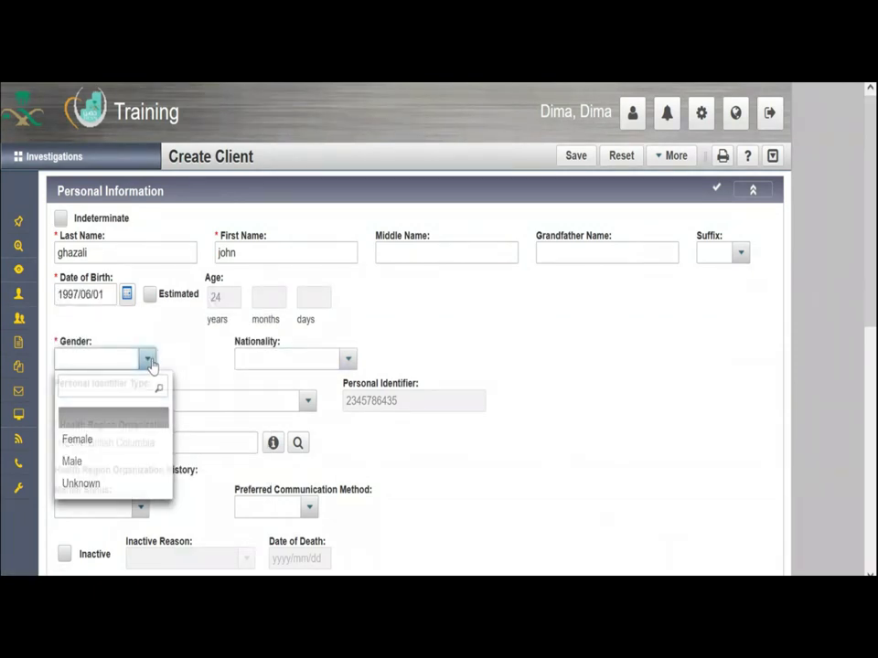
click(117, 463)
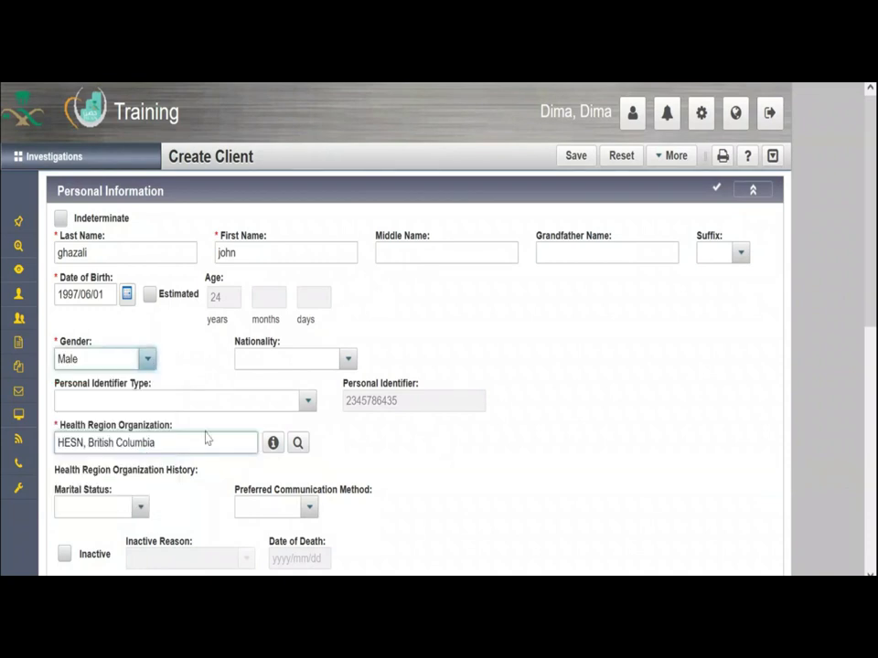
click(348, 359)
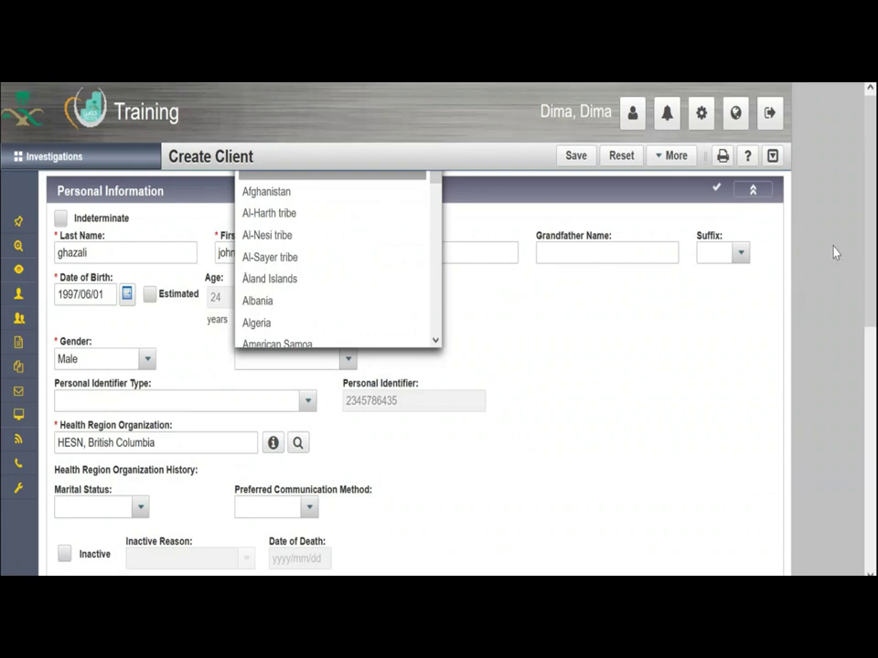
key(l)
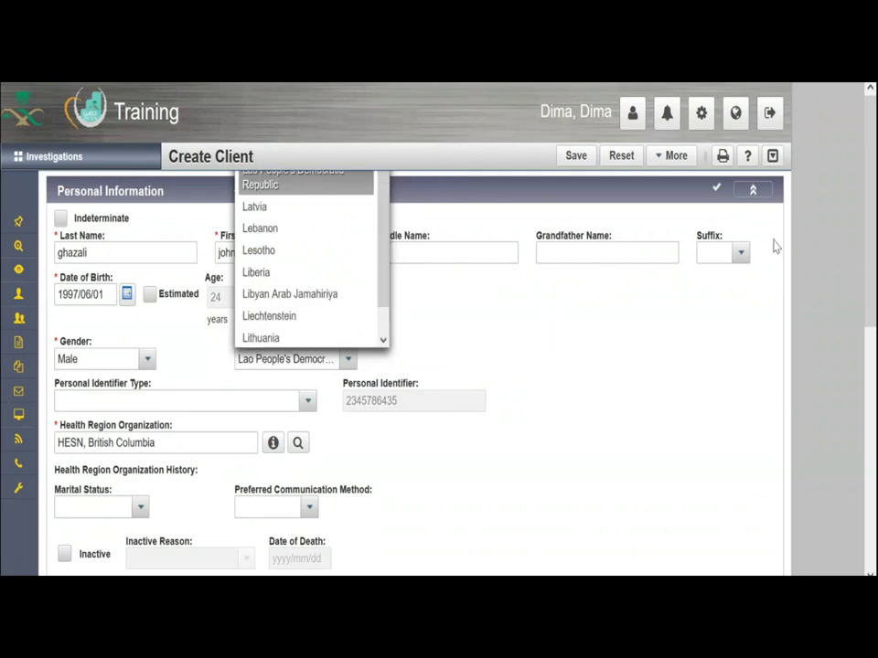
click(252, 227)
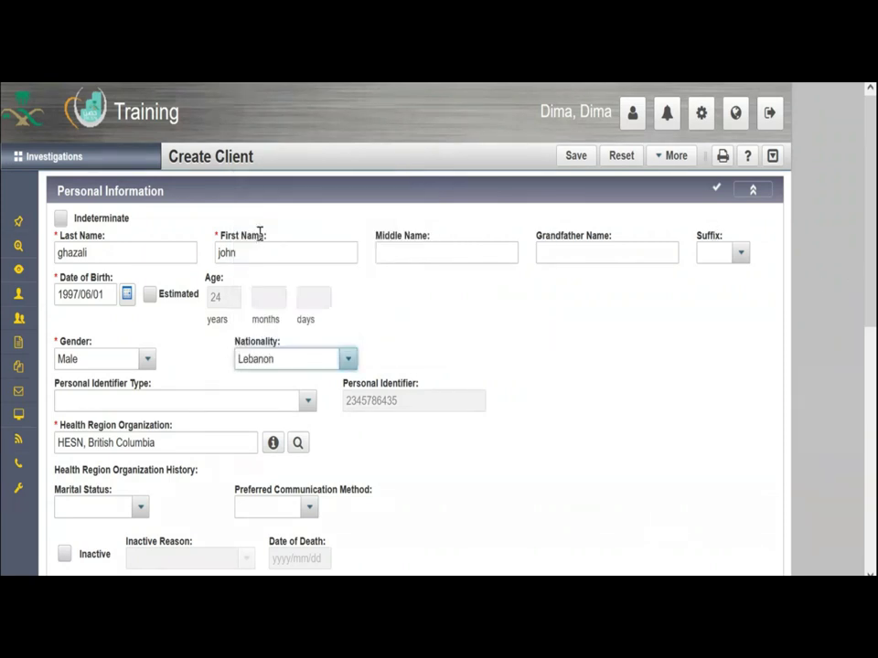
click(307, 401)
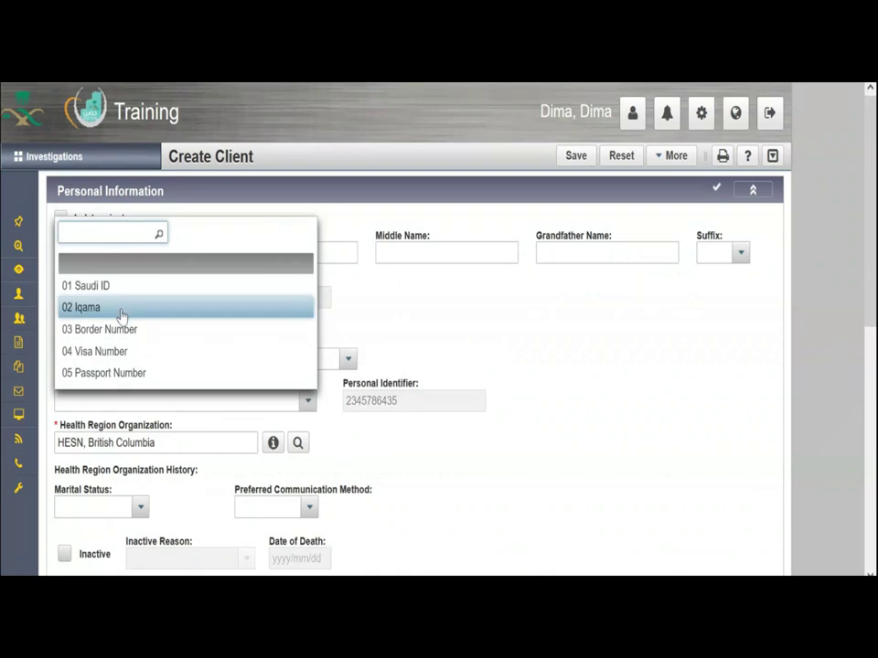
click(120, 309)
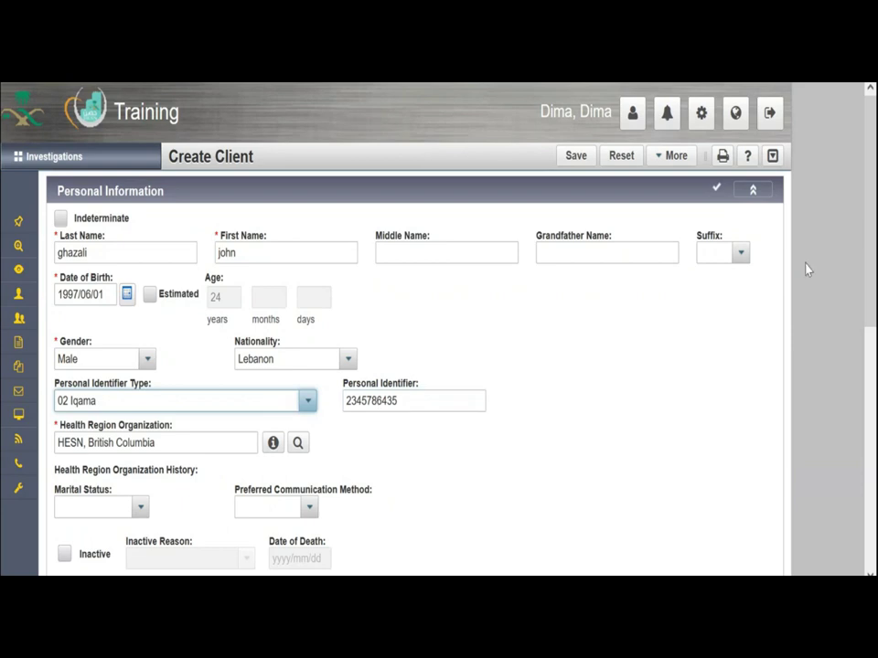
Step: Expand Telephone Numbers, add a new entry and begin entering the client's mobile number
drag(870, 210, 870, 373)
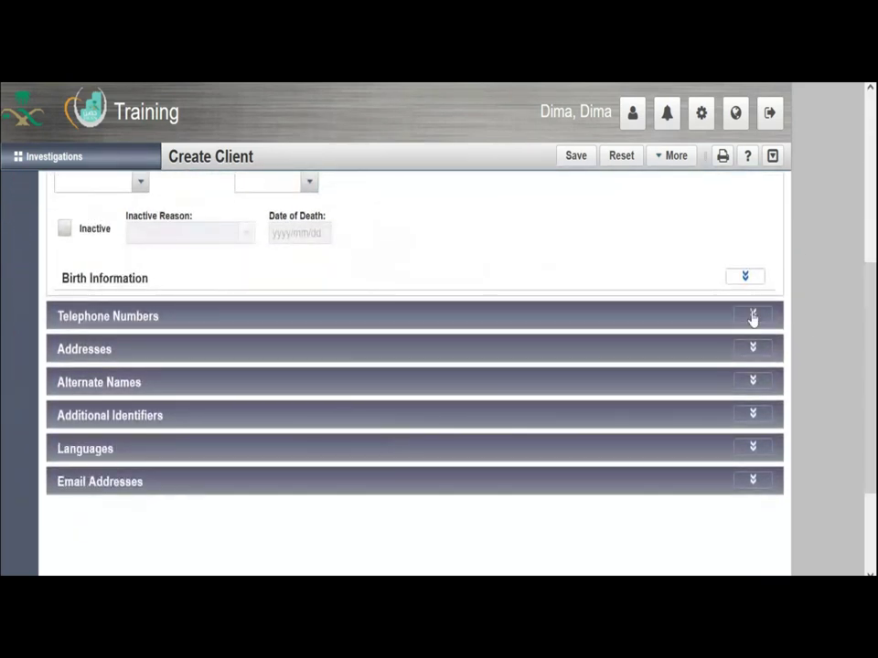
click(753, 313)
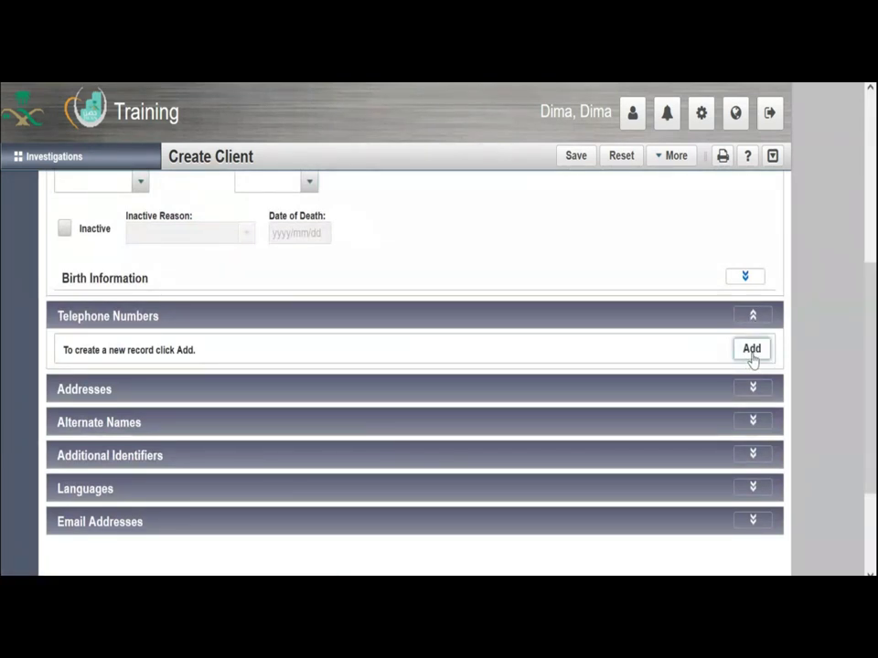
click(751, 352)
click(263, 411)
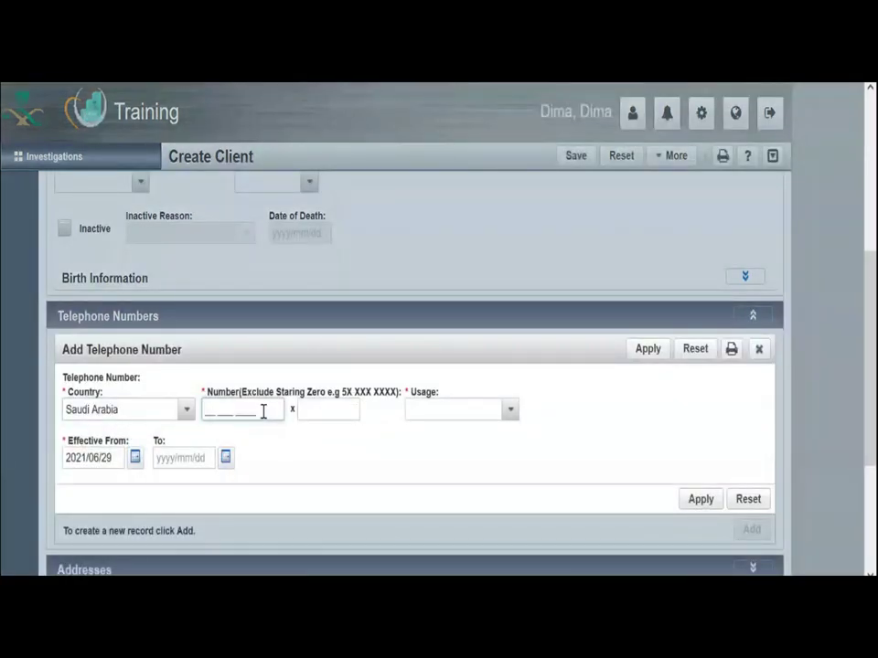
text(56 784 563)
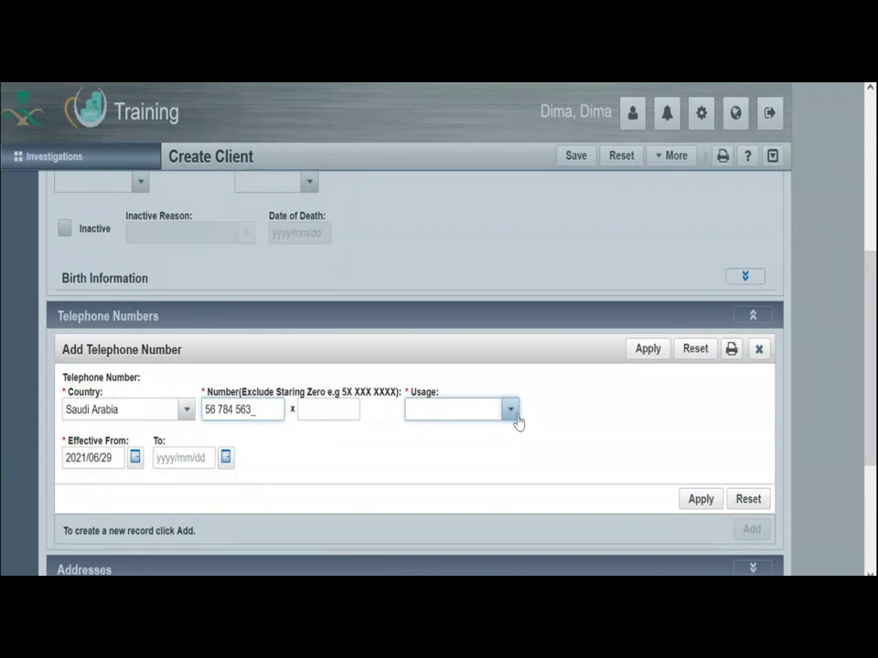
Step: Set the phone usage to Mobile Contact and attempt to save the entry
click(510, 410)
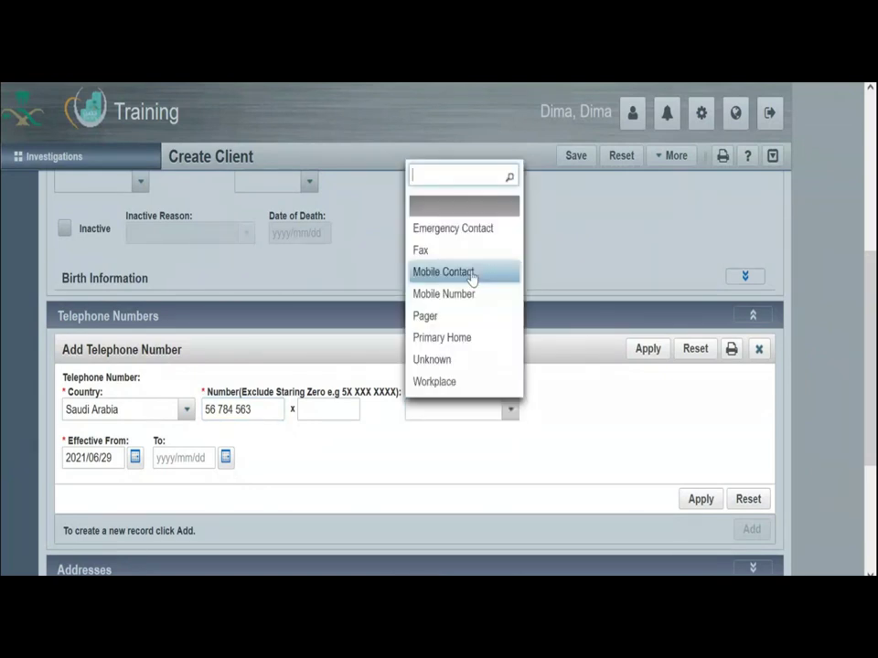
click(472, 275)
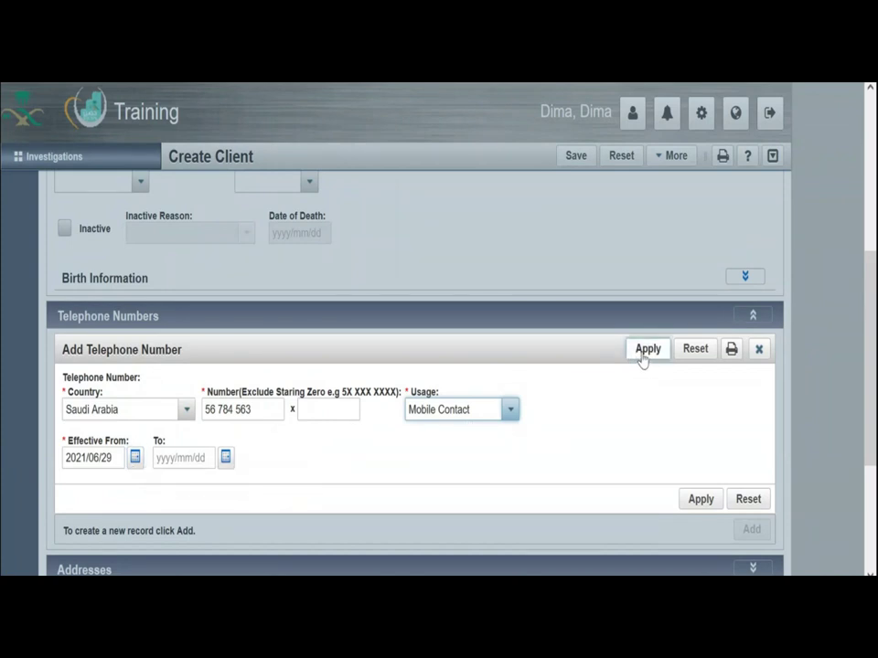
click(644, 353)
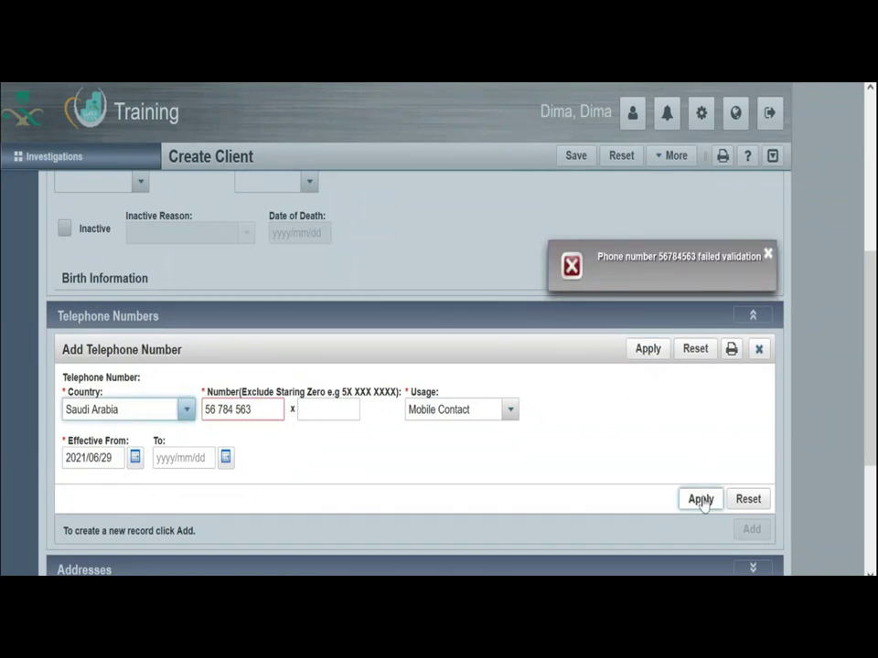
Step: Enter an extension value and retry saving the rejected phone entry
double_click(329, 410)
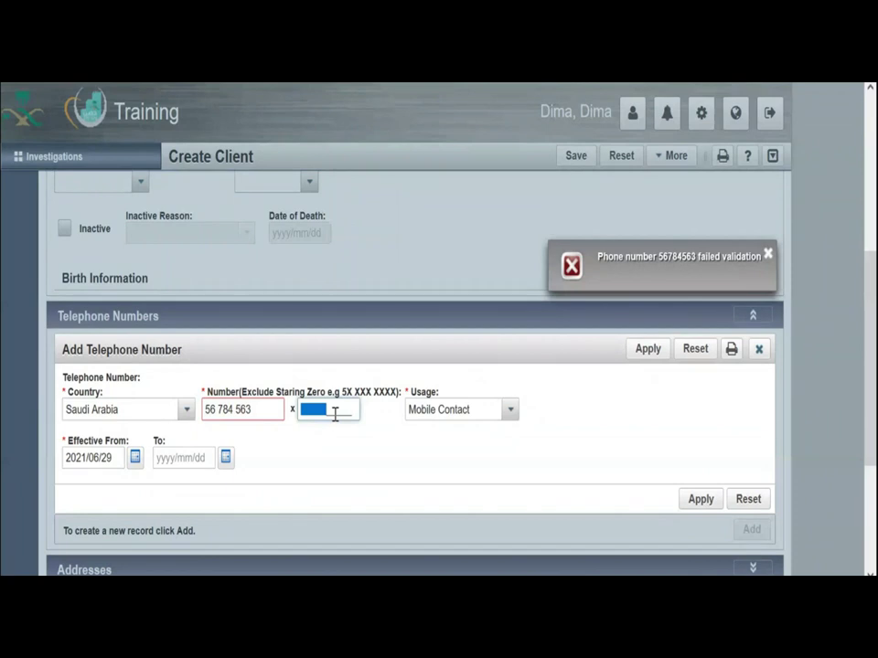
text(5674566)
click(271, 410)
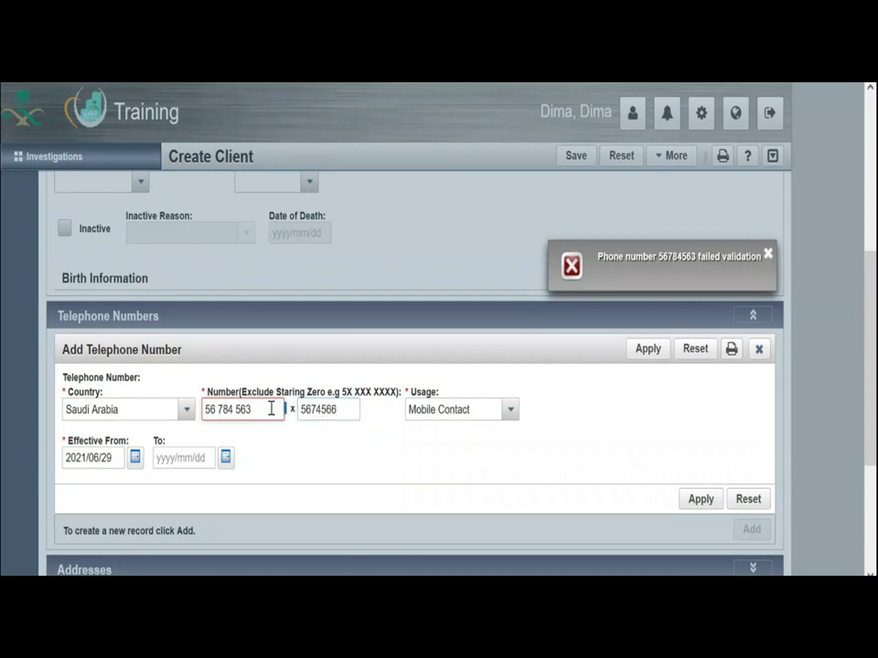
drag(263, 410, 204, 410)
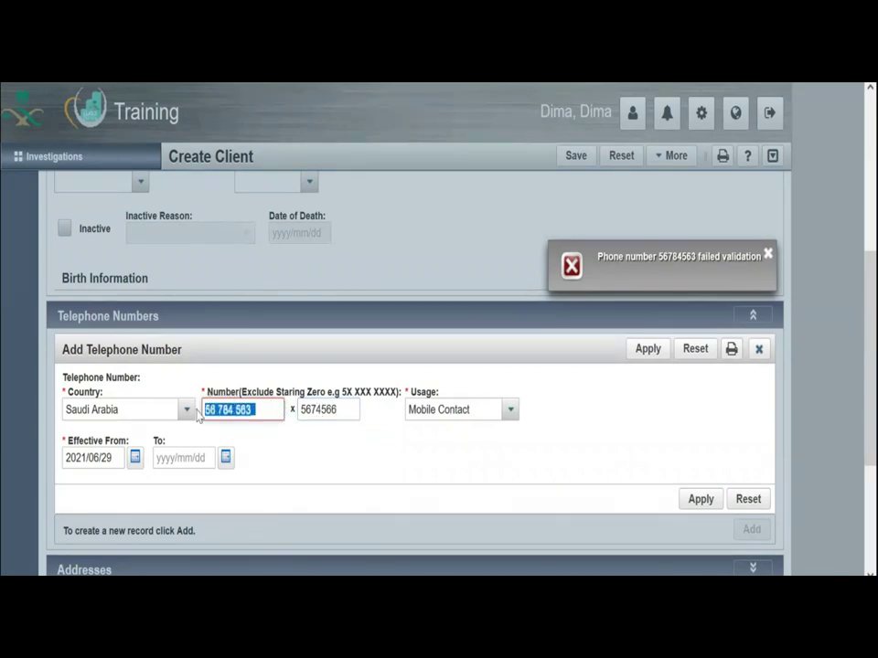
click(344, 413)
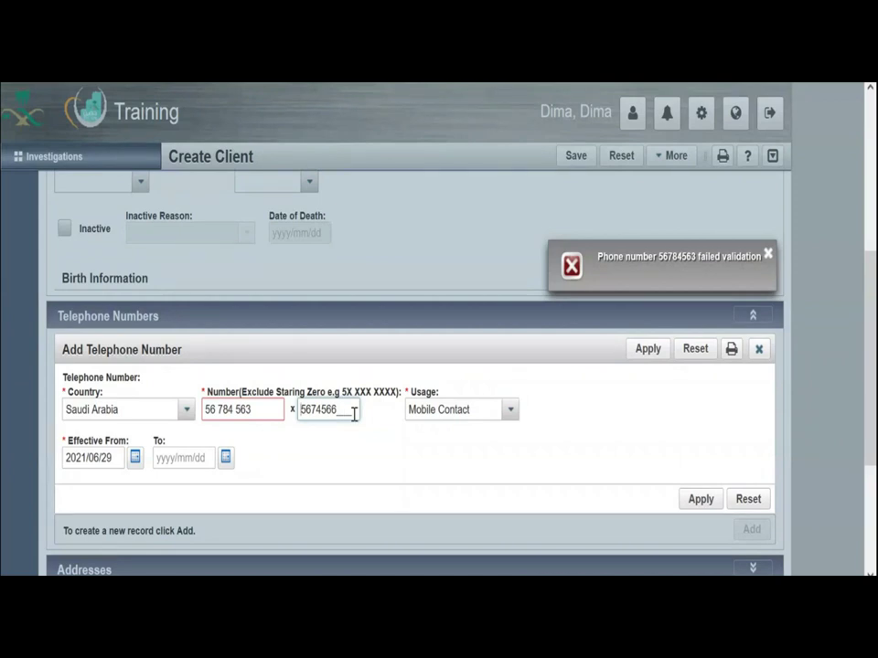
text(44)
click(697, 501)
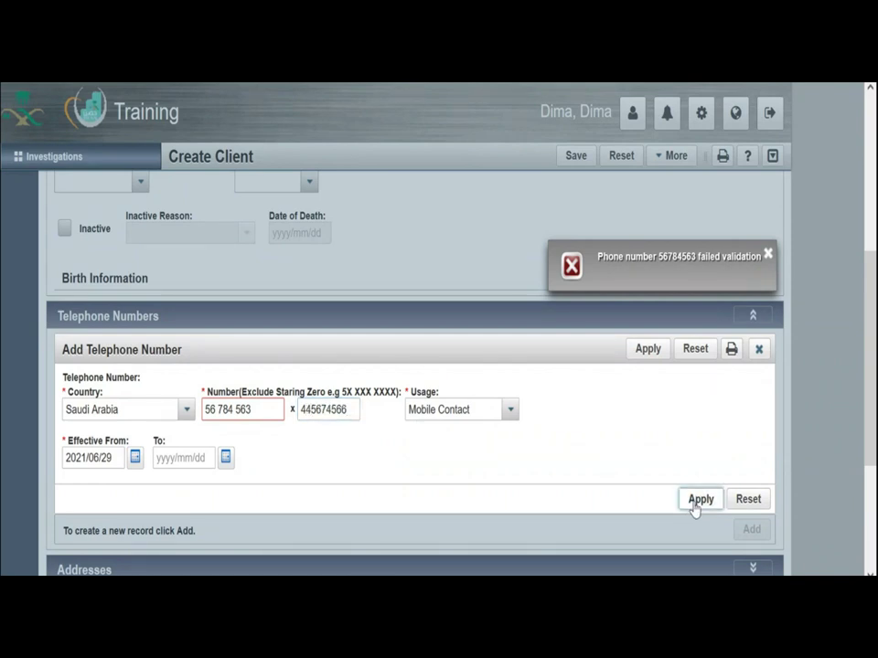
click(695, 503)
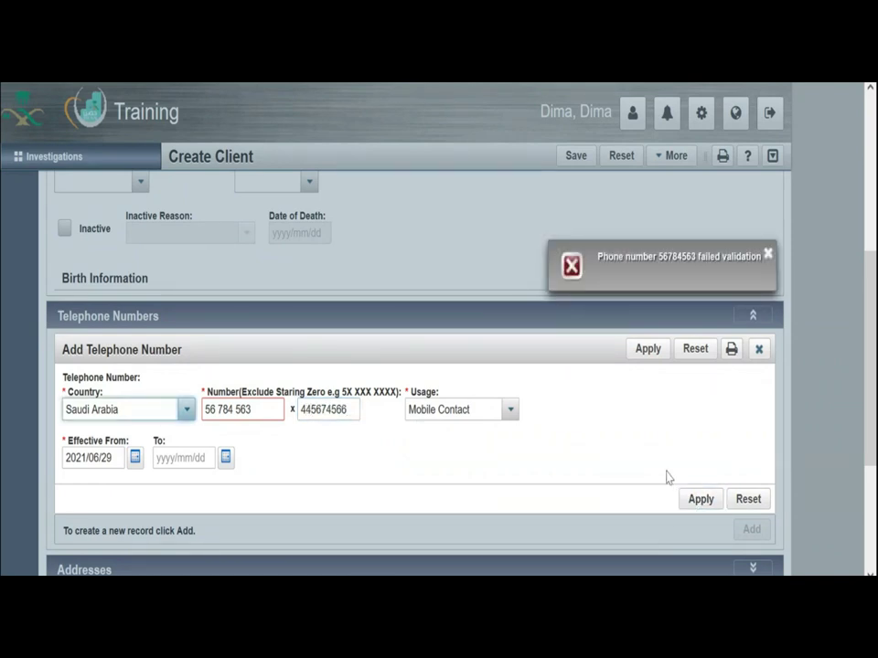
Step: Clear the extension, replace the number with a valid mobile number and save it
click(355, 409)
drag(300, 409, 352, 409)
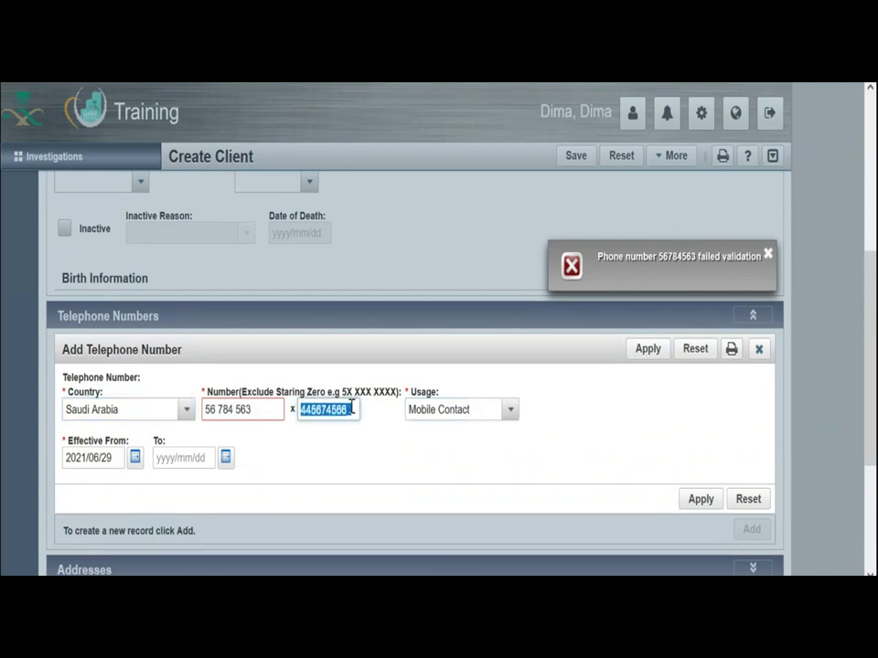
key(BackSpace)
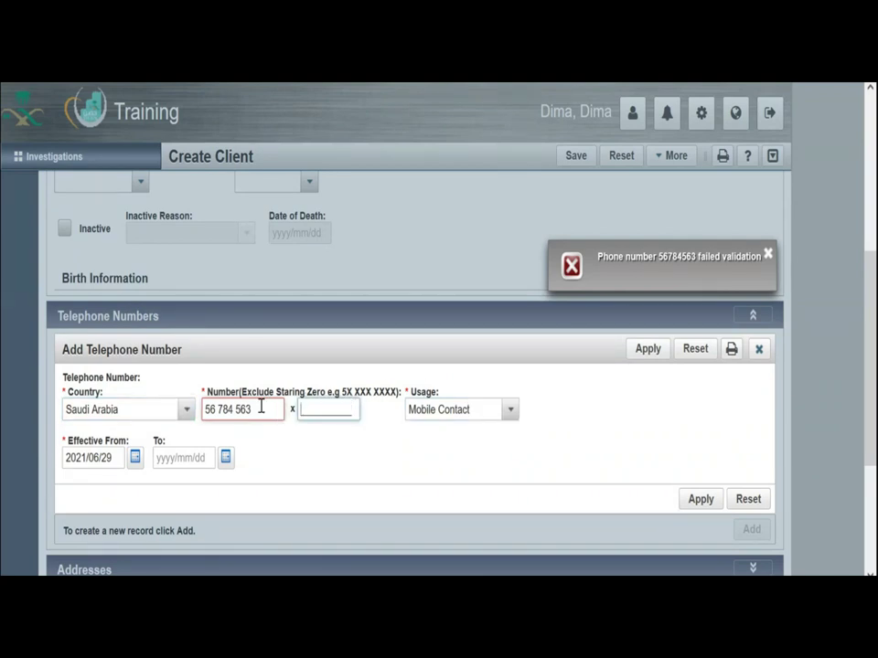
drag(203, 410, 257, 410)
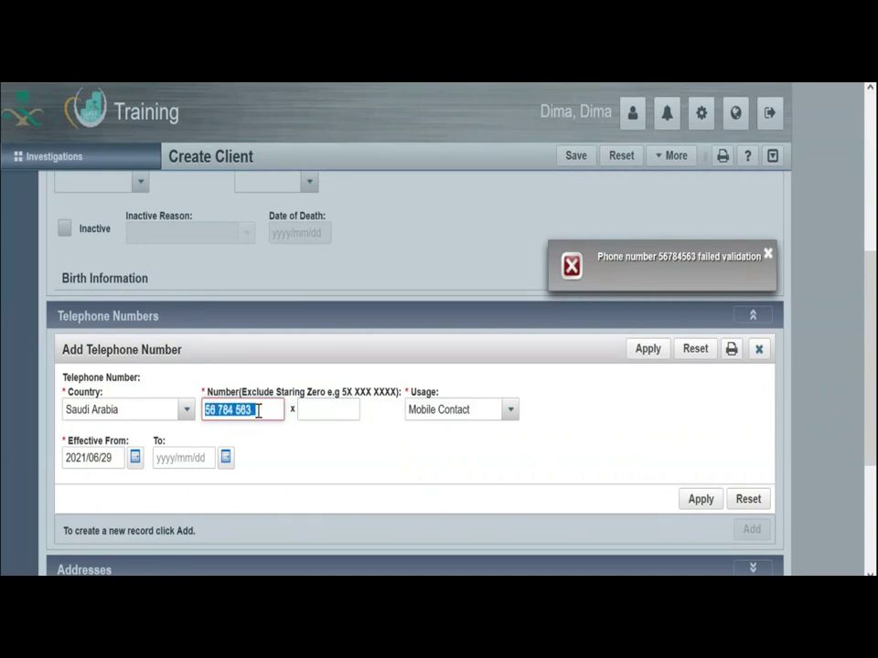
key(BackSpace)
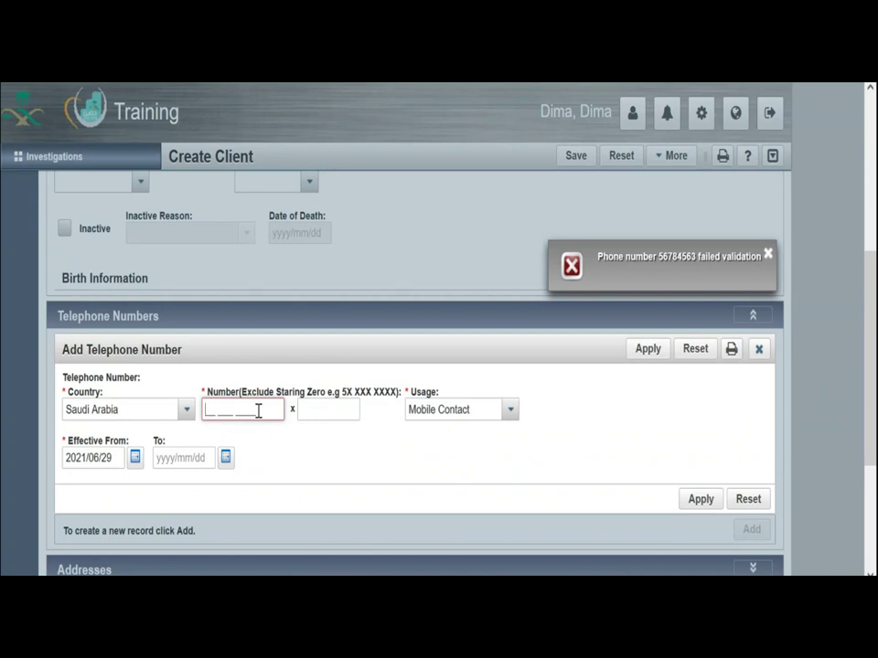
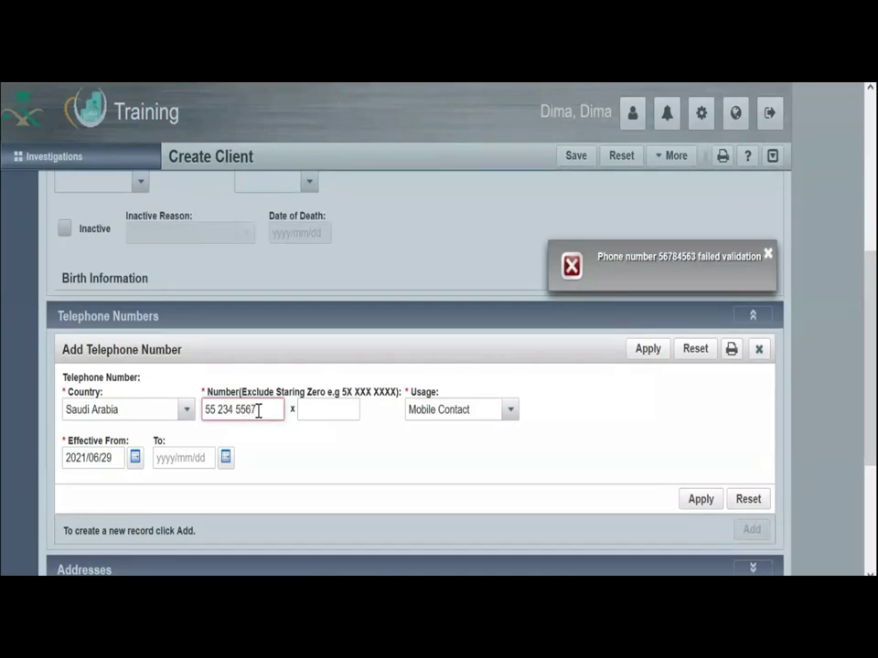
click(649, 353)
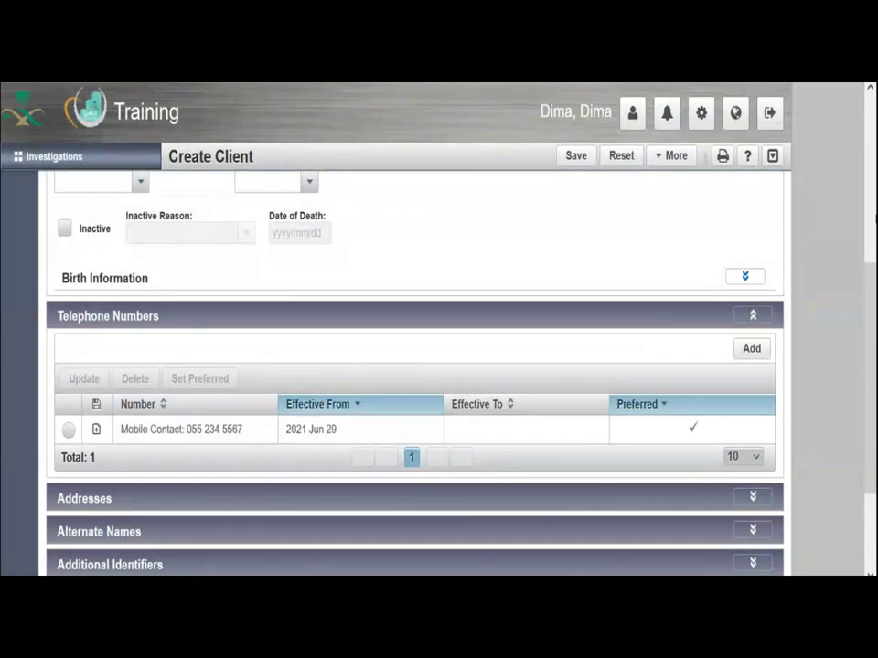
scroll(872, 300, down, 3)
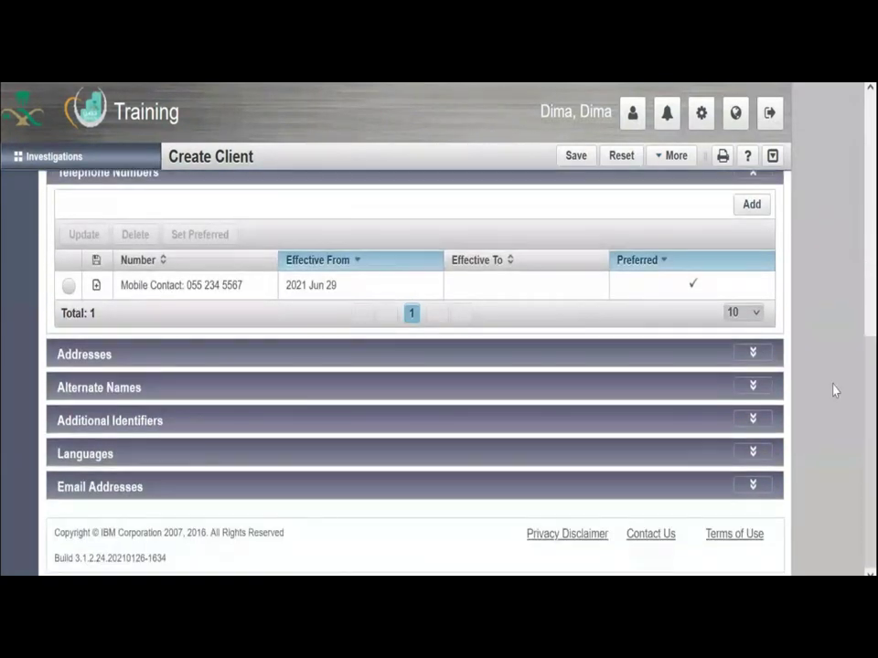
Step: Add a home address with apartment/villa number and street name, then expand Email Addresses
click(752, 355)
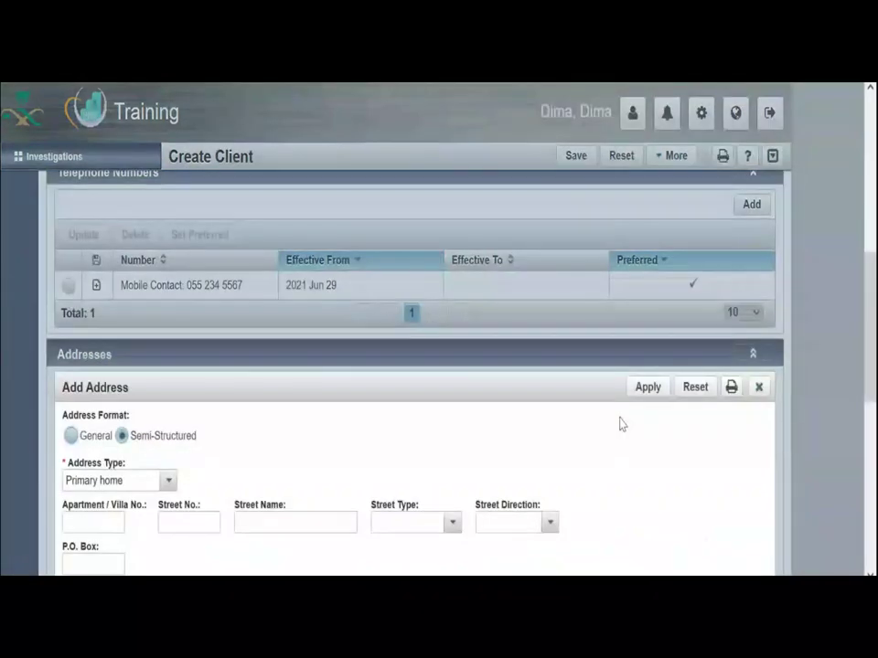
click(120, 521)
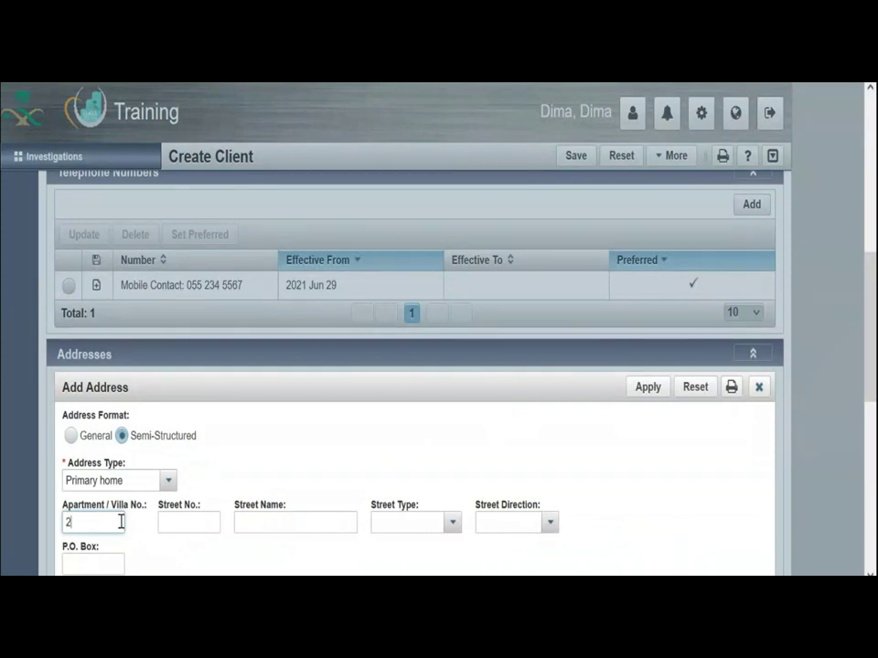
click(262, 527)
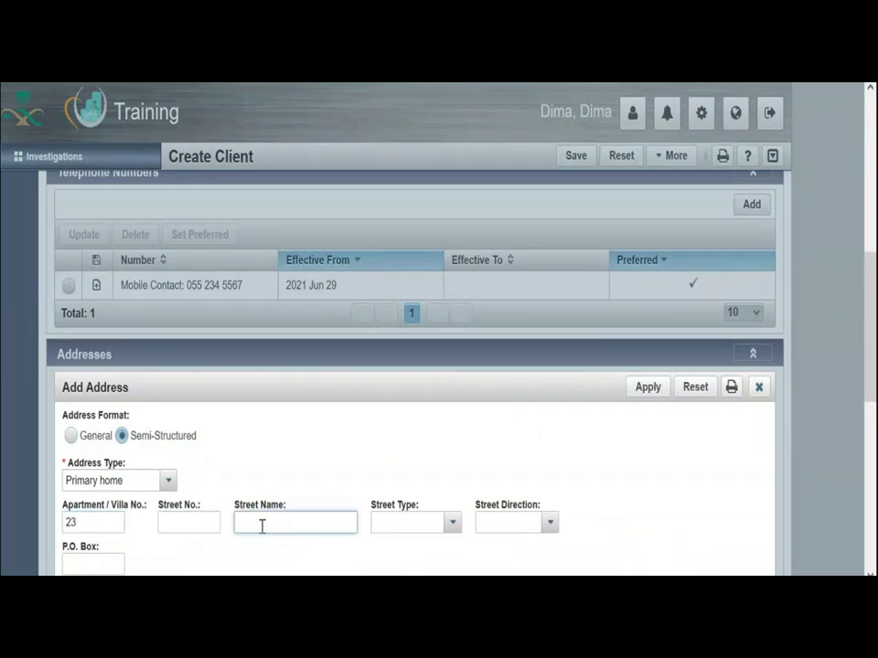
click(647, 390)
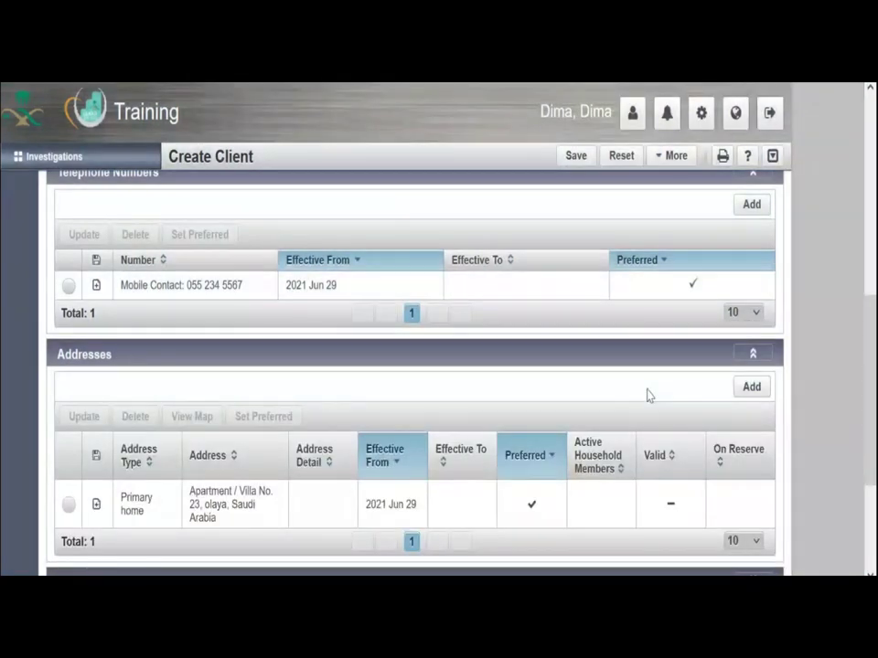
scroll(411, 366, down, 5)
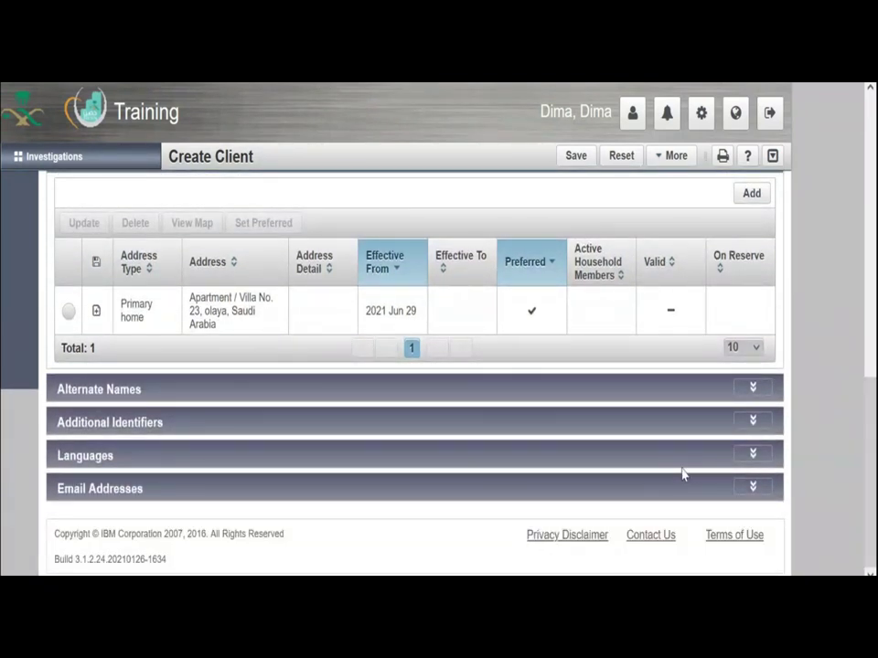
click(753, 490)
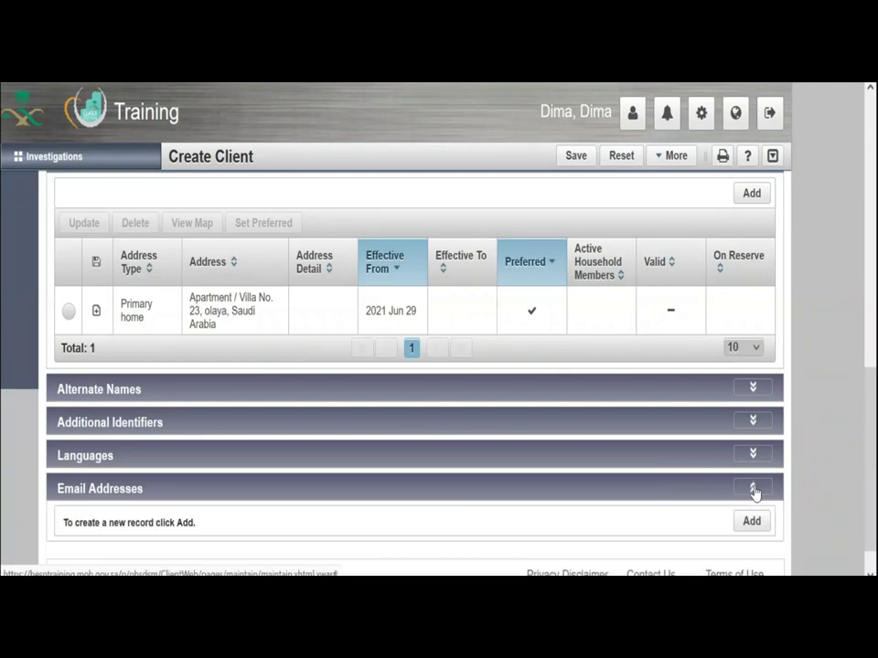
Step: Add a Work place email address row, entering the client's e-mail, to Email Addresses
click(751, 523)
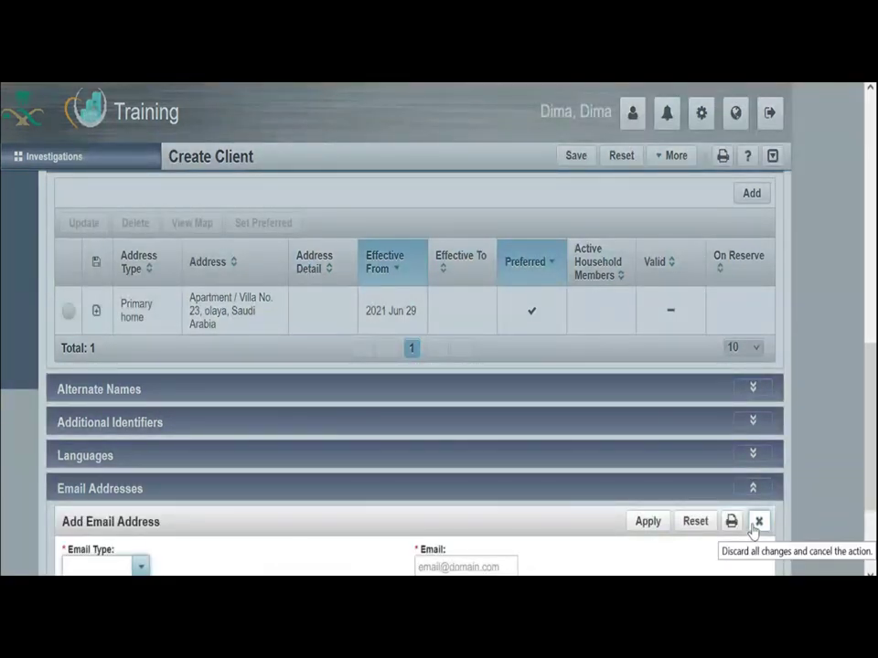
drag(869, 417, 872, 491)
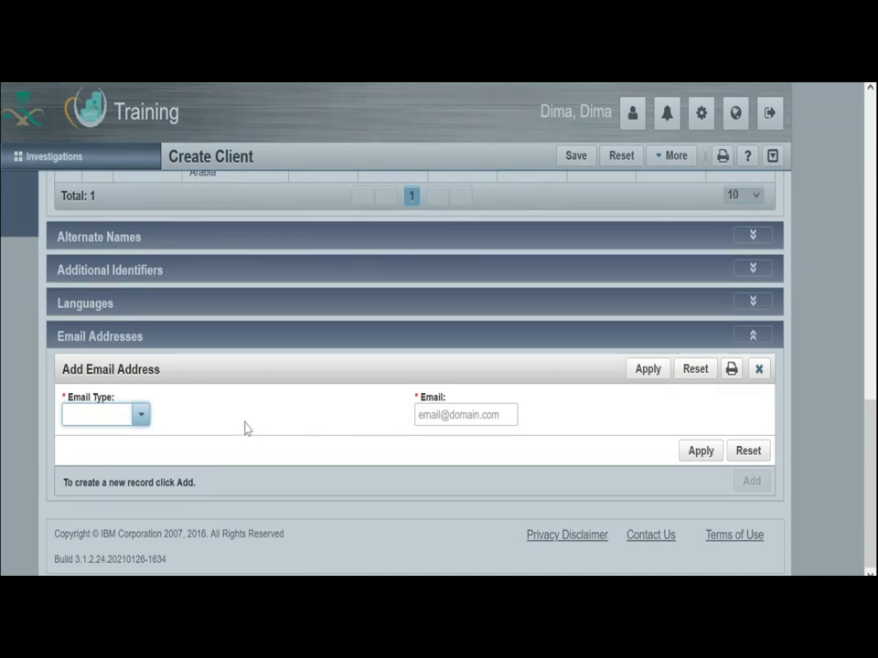
click(141, 417)
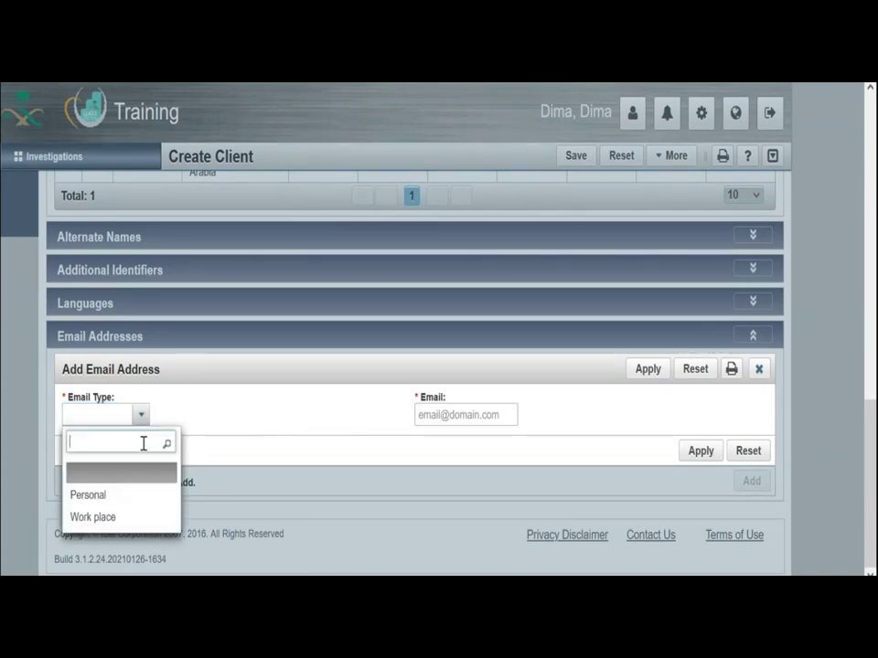
click(137, 498)
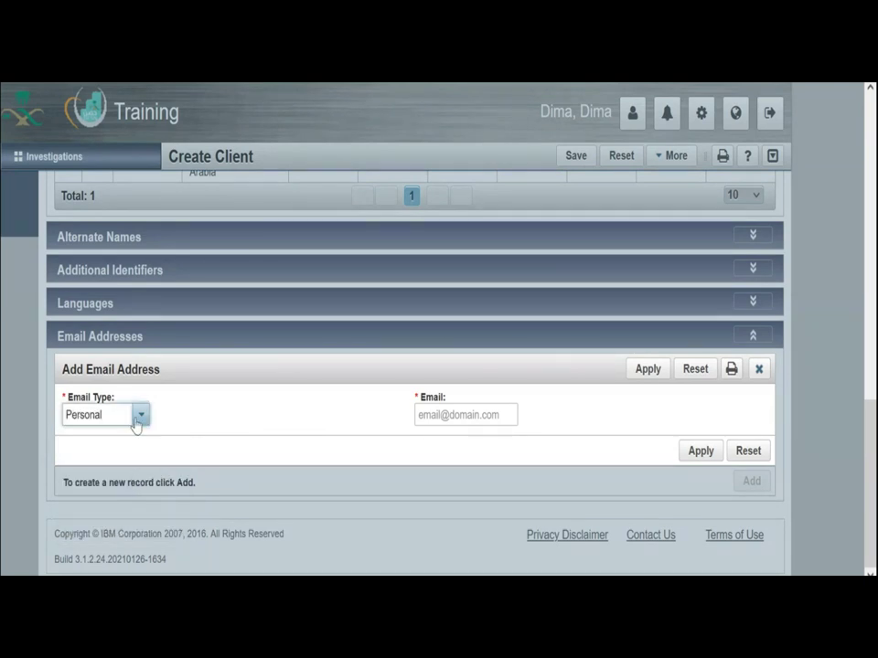
click(139, 415)
click(122, 521)
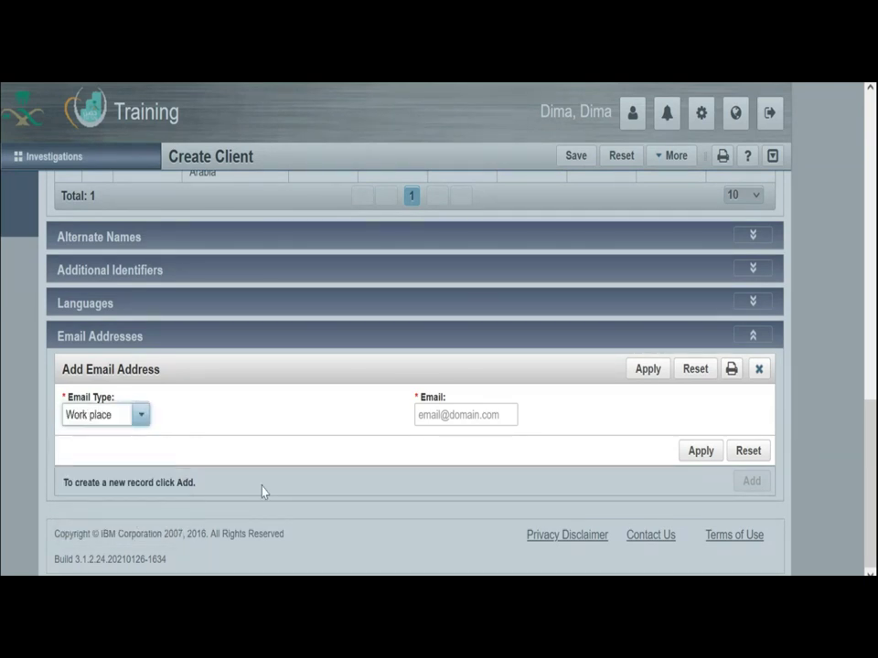
click(440, 419)
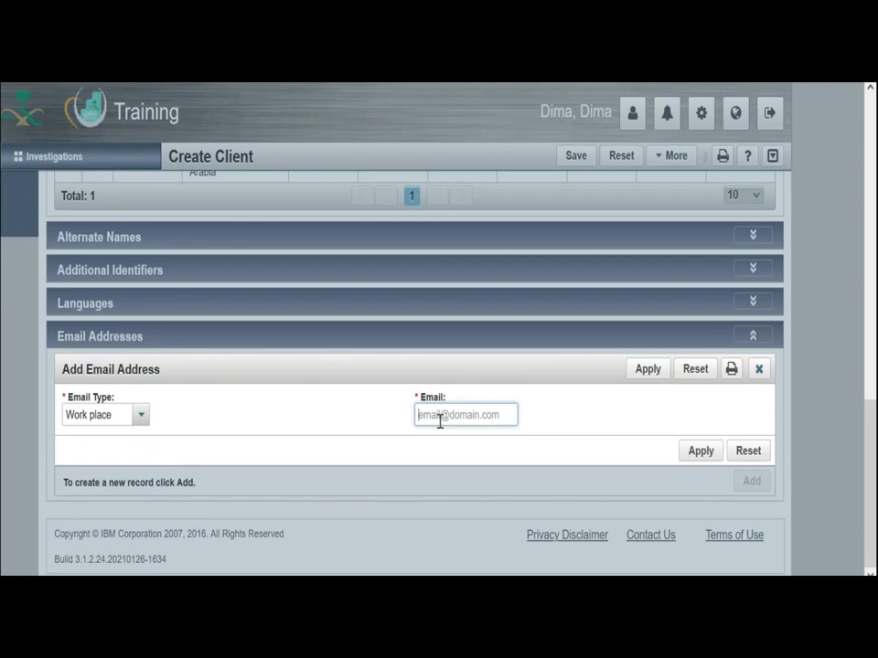
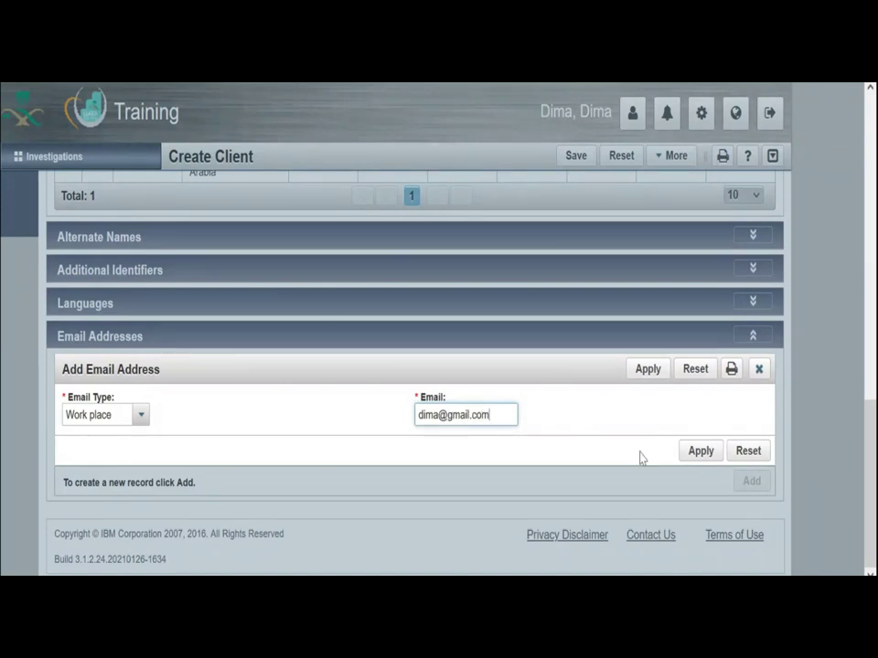
click(695, 456)
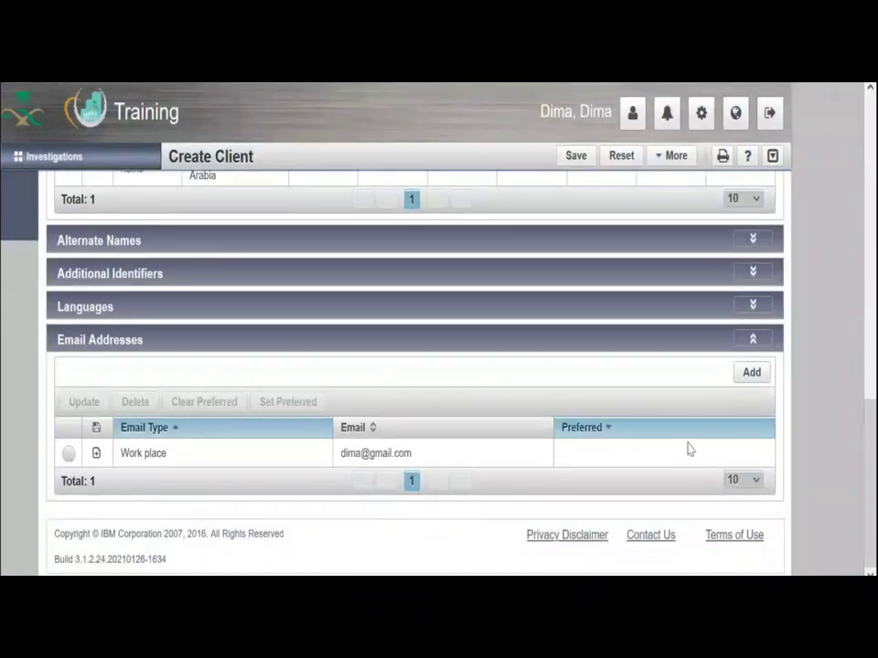
Step: Save the new client and return to the top of its Client Demographics summary
click(577, 158)
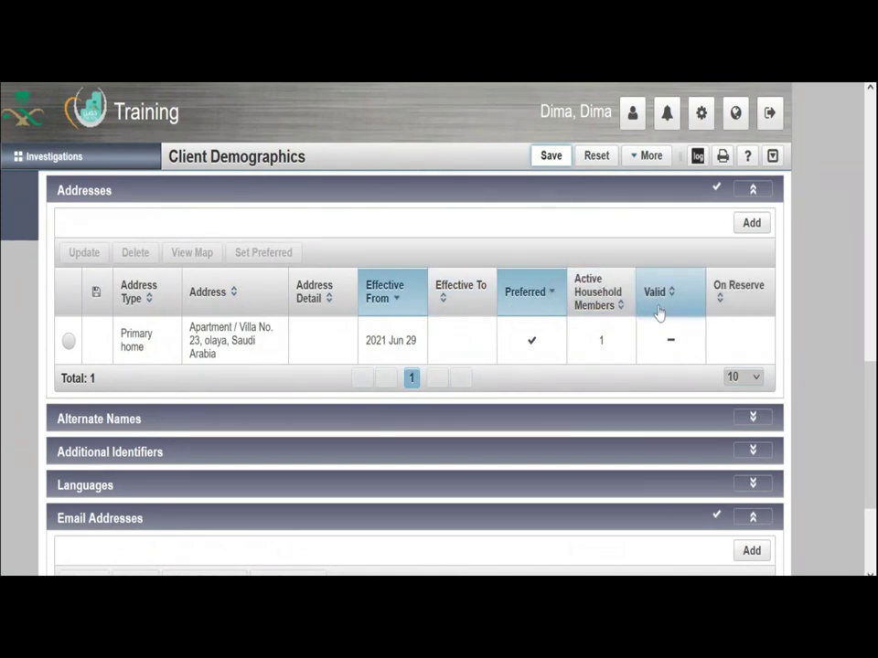
scroll(815, 334, up, 3)
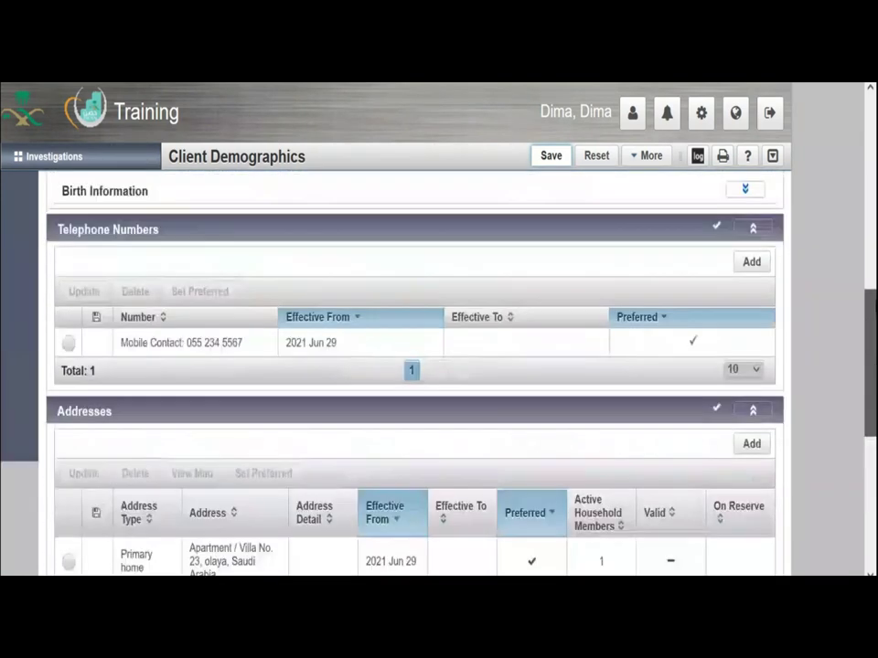
scroll(873, 130, up, 10)
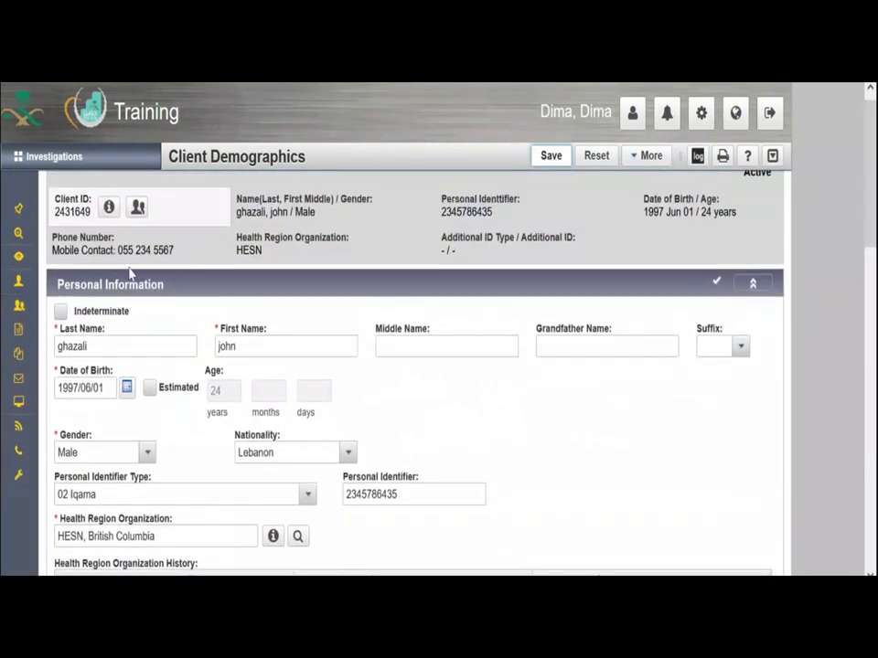
mouse_move(24, 273)
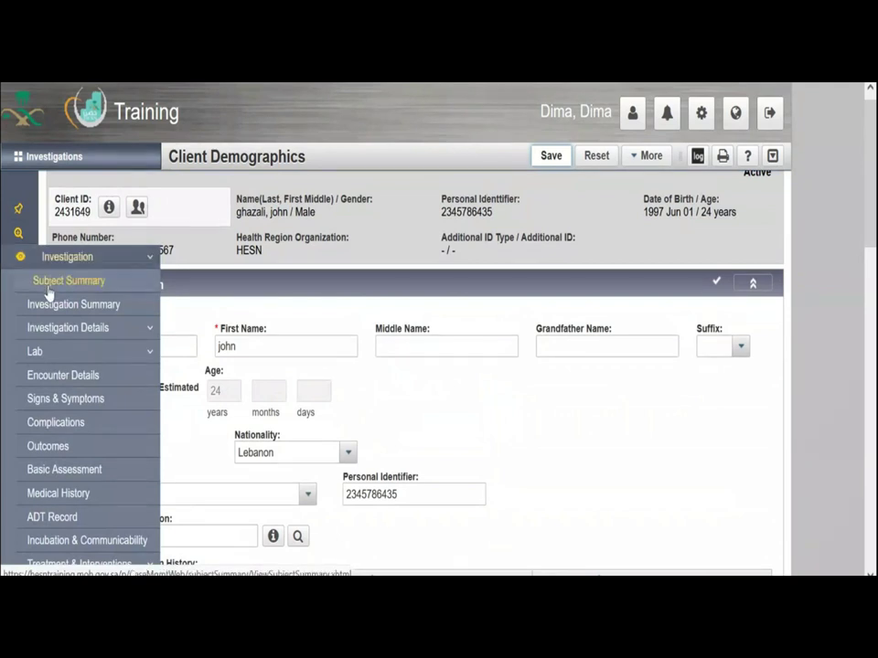
Step: Go to the client's Subject Summary and scroll down to the BICSL Encounter Group
click(49, 283)
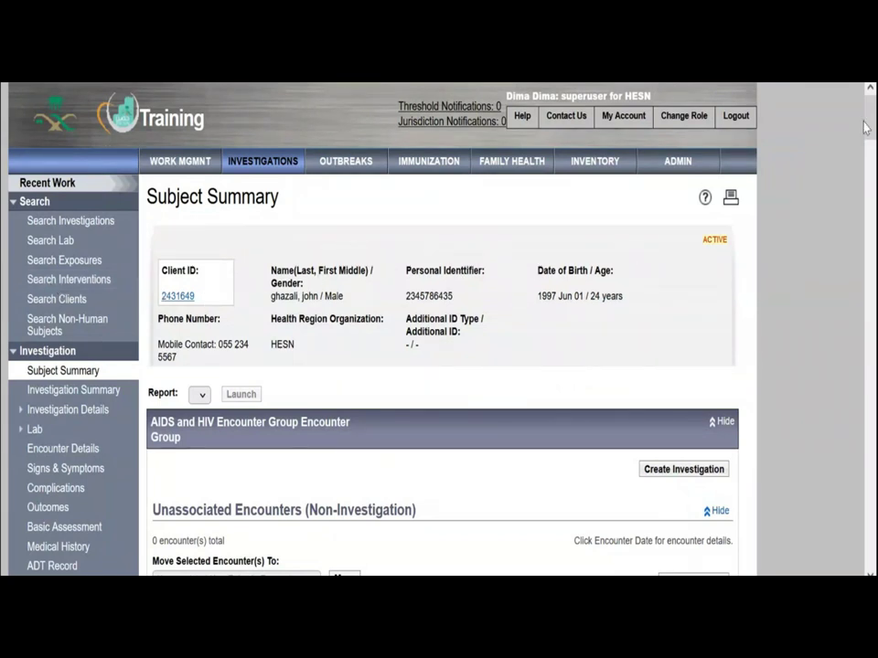
scroll(864, 130, down, 3)
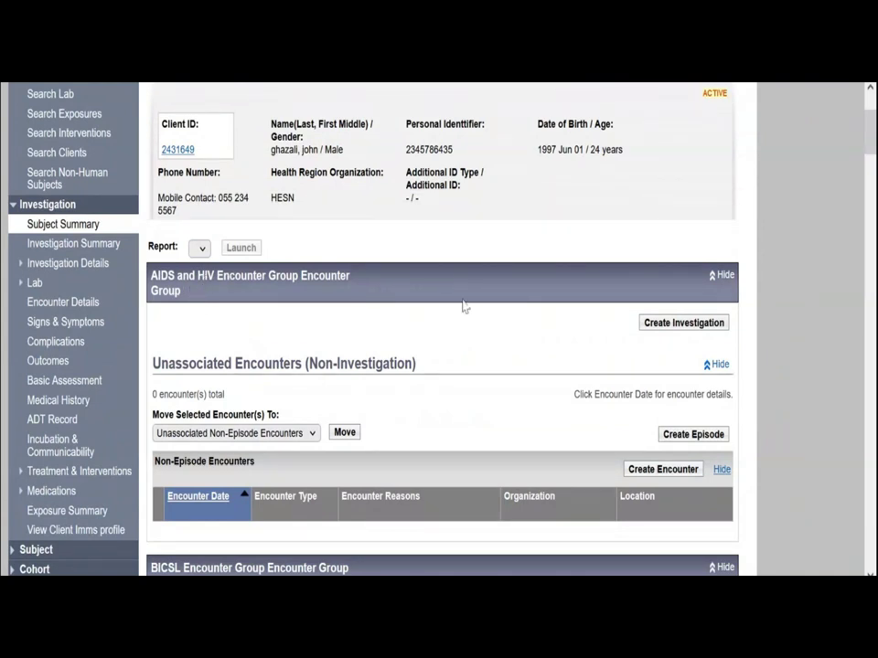
mouse_move(871, 130)
mouse_down()
mouse_move(872, 175)
mouse_move(871, 115)
mouse_up()
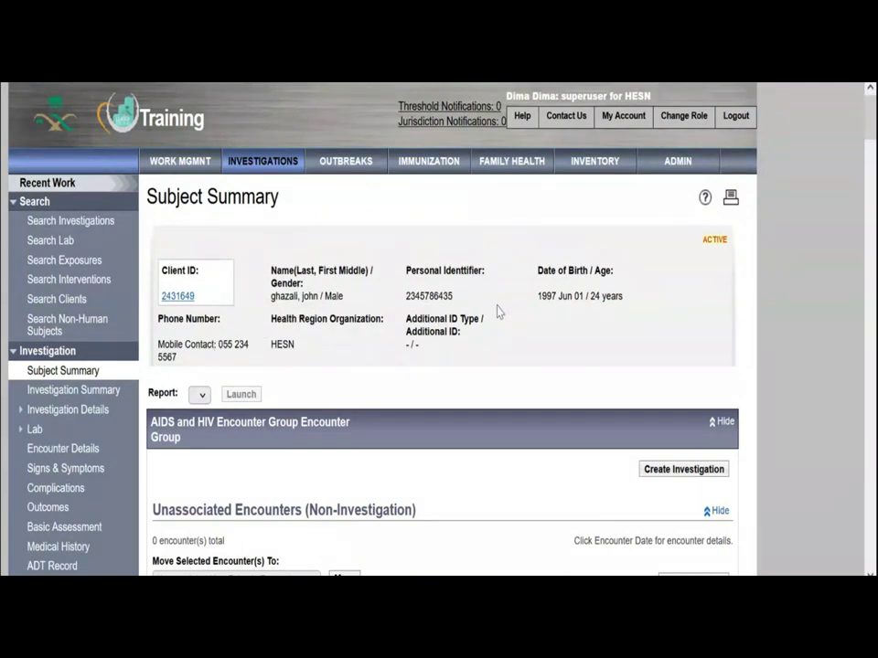
scroll(839, 139, down, 4)
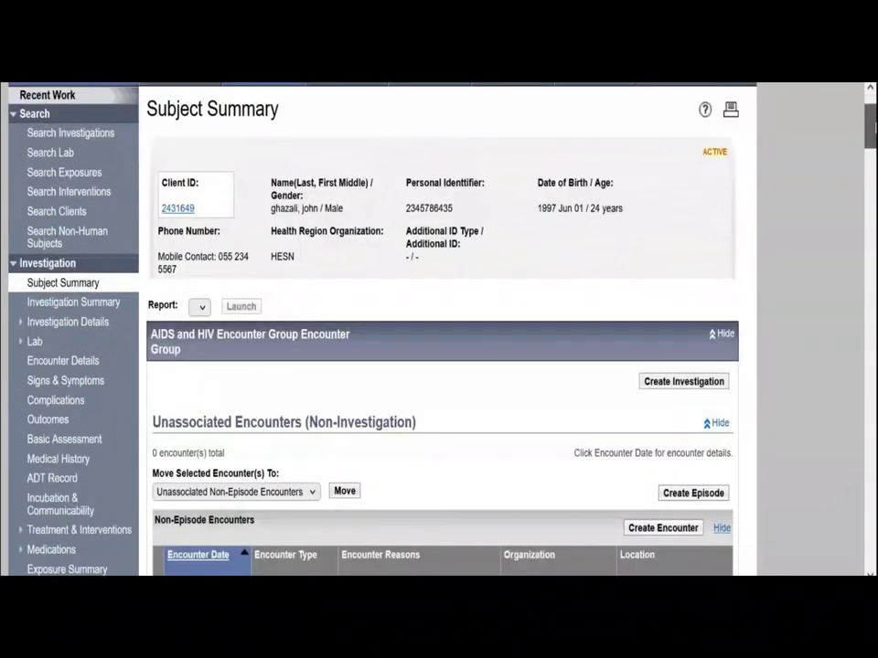
scroll(734, 182, down, 3)
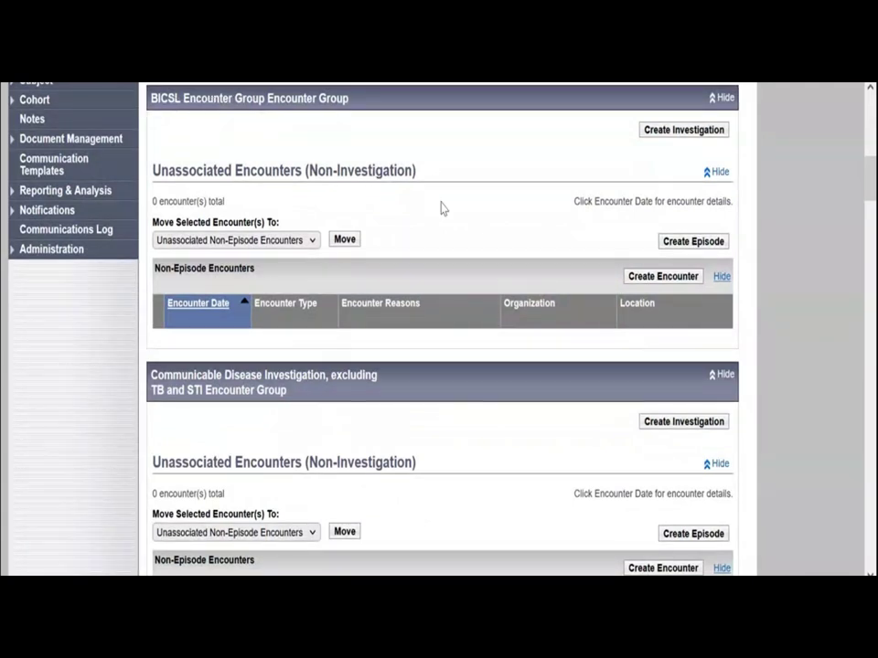
Step: Create a non-episode encounter under the BICSL Encounter Group, dated 2021/06/29
click(658, 283)
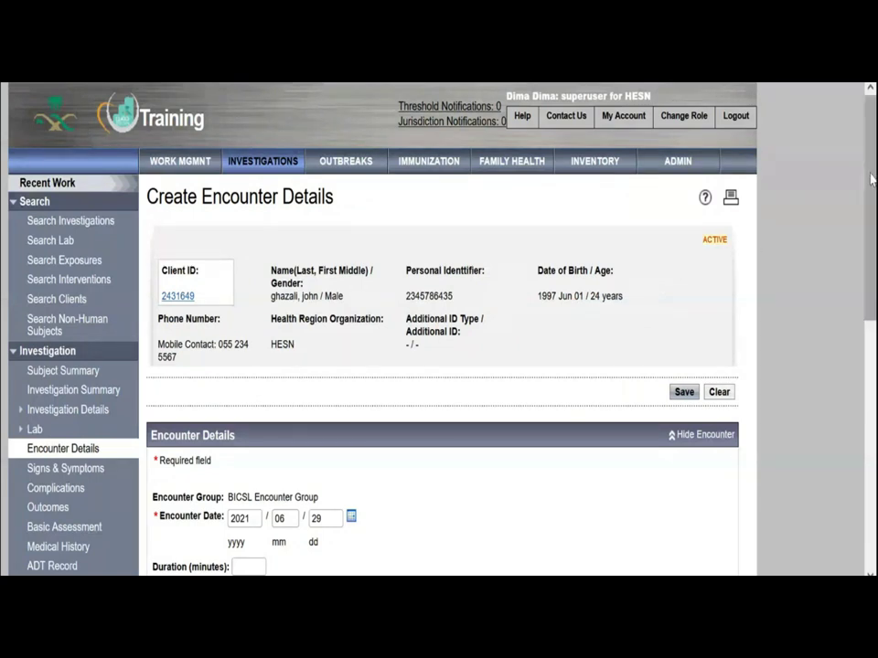
scroll(752, 247, down, 1)
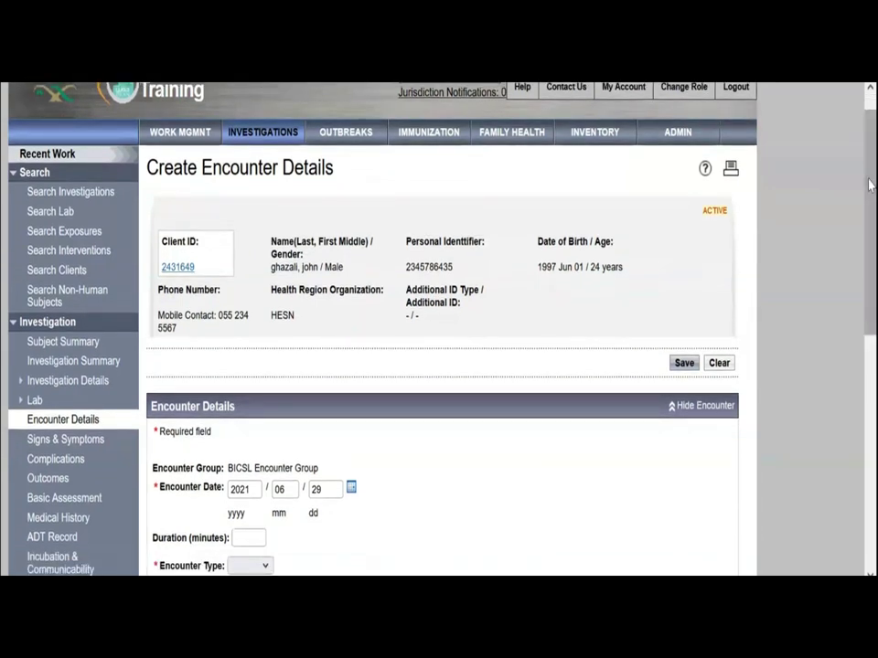
drag(862, 187, 873, 322)
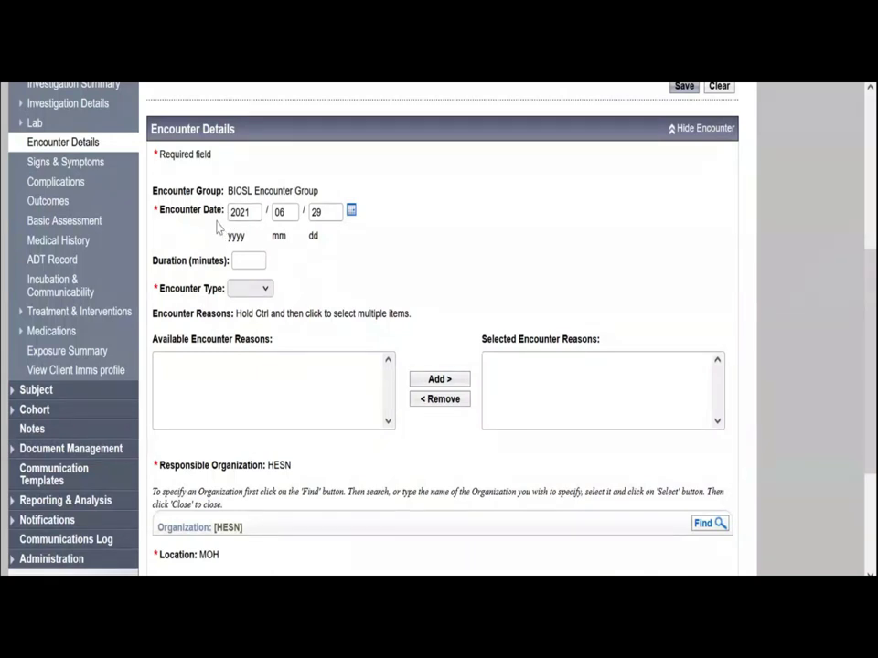
Step: Choose BICSL as the Encounter Type and scroll down to the organization section
click(267, 290)
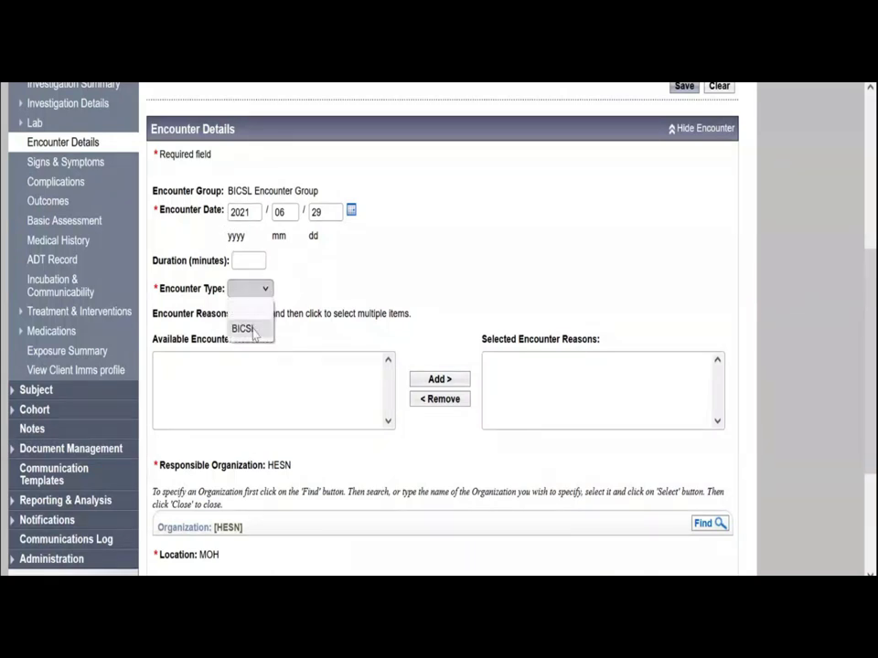
click(244, 328)
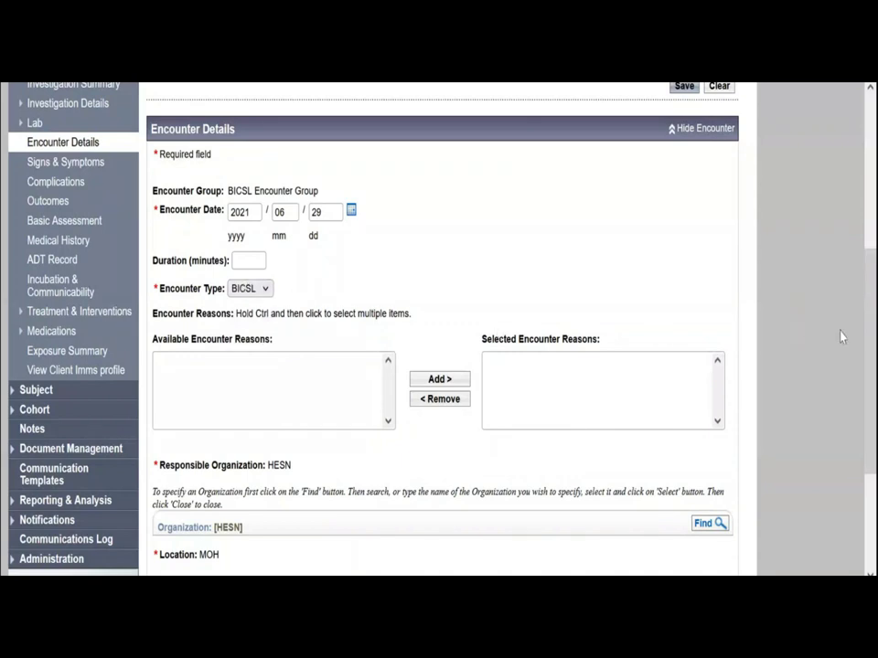
drag(864, 337, 865, 428)
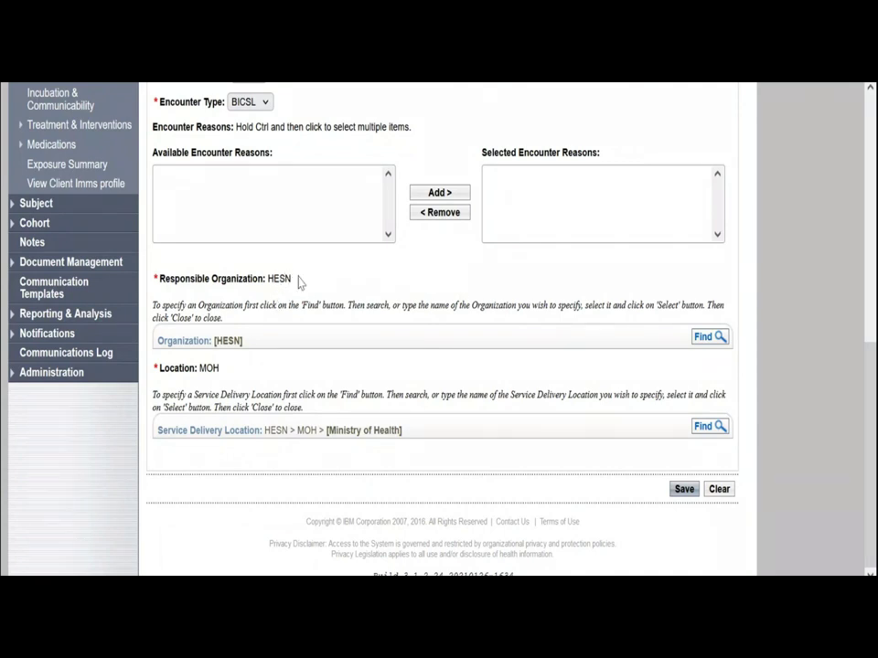
Step: Set the responsible organization to Jeddah Clinic Hospital (Al-Kandarah) and save the encounter
click(698, 339)
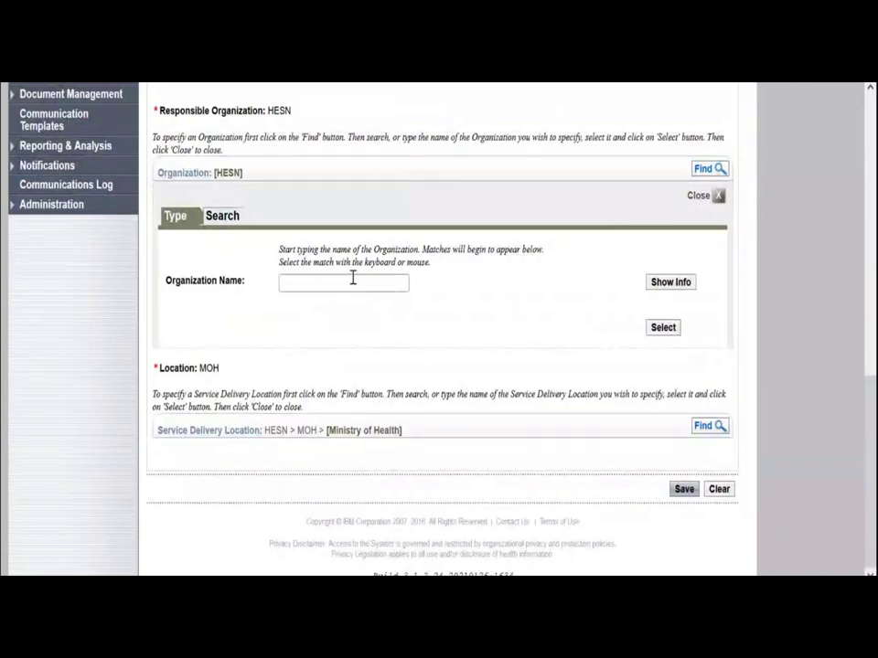
click(297, 282)
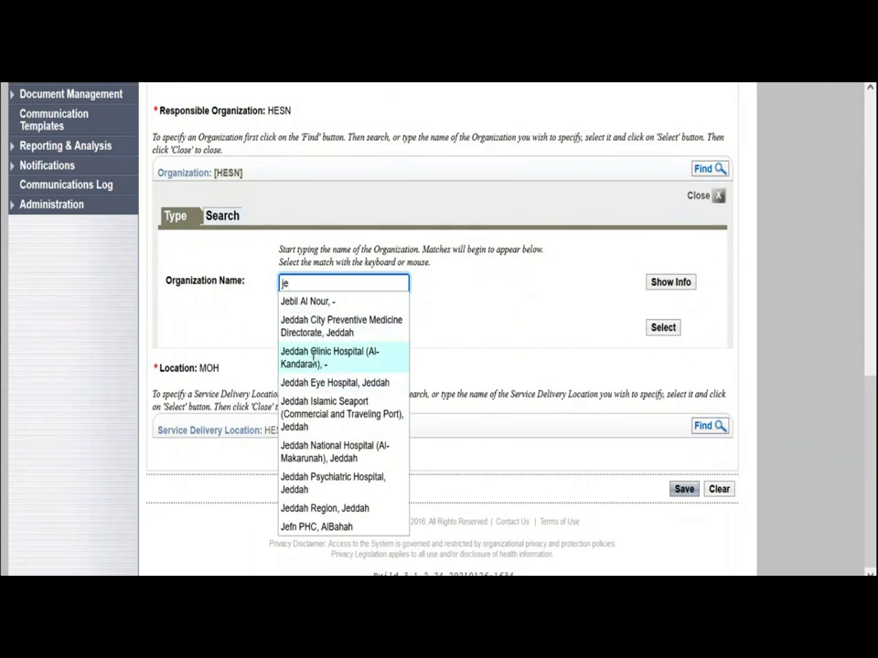
click(312, 356)
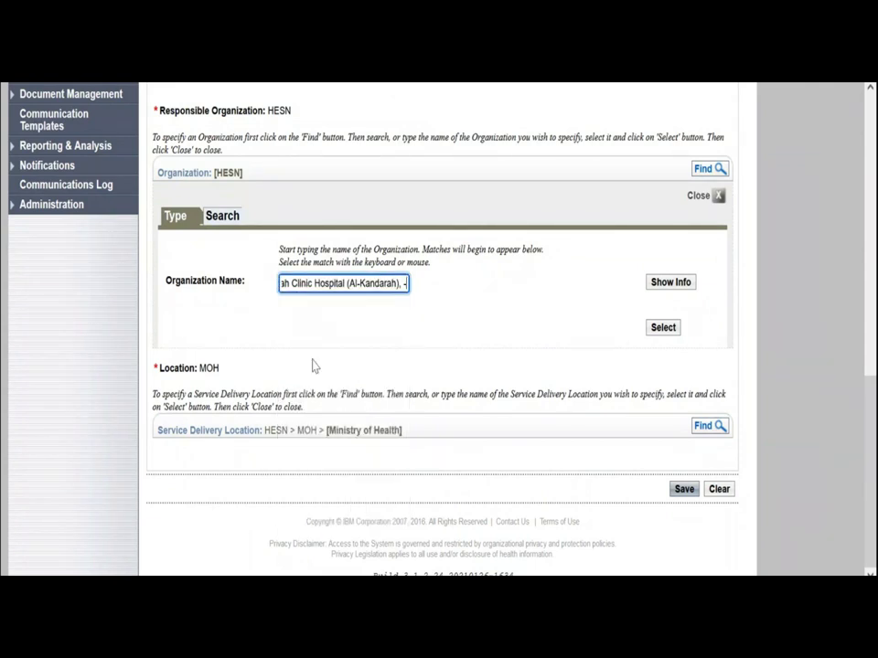
click(658, 331)
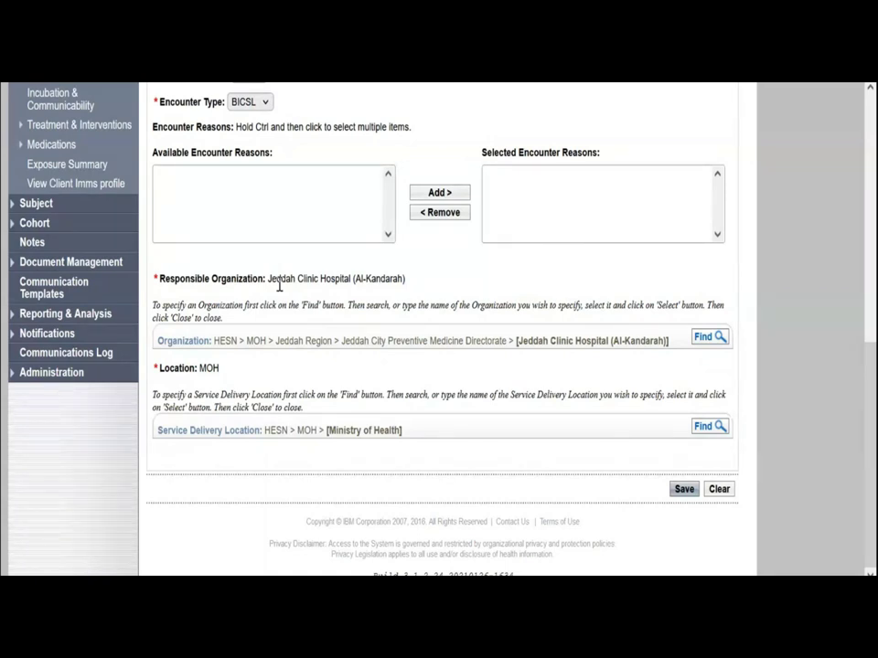
click(685, 490)
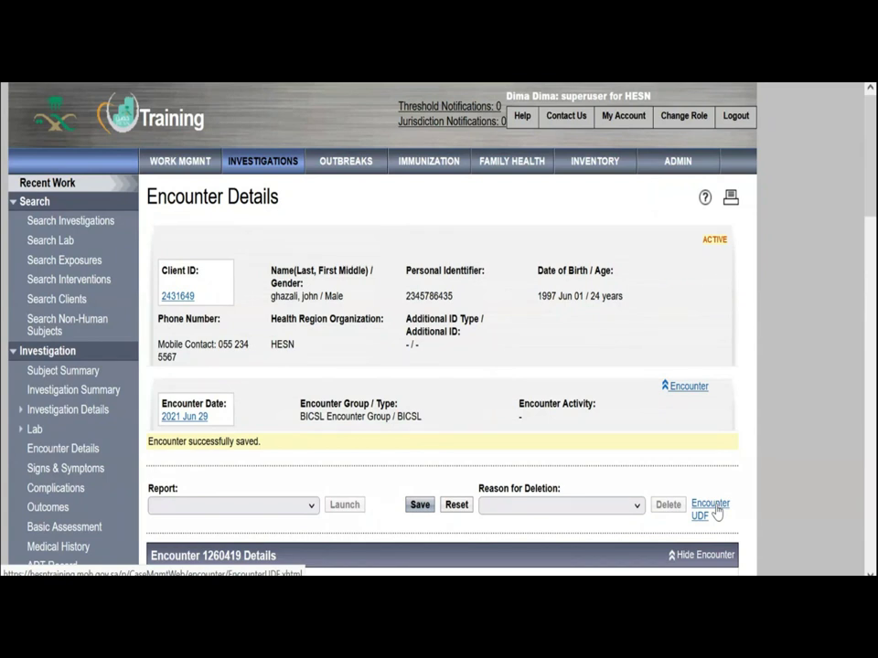
Step: Go to the Encounter UDF page for the saved BICSL encounter
click(712, 509)
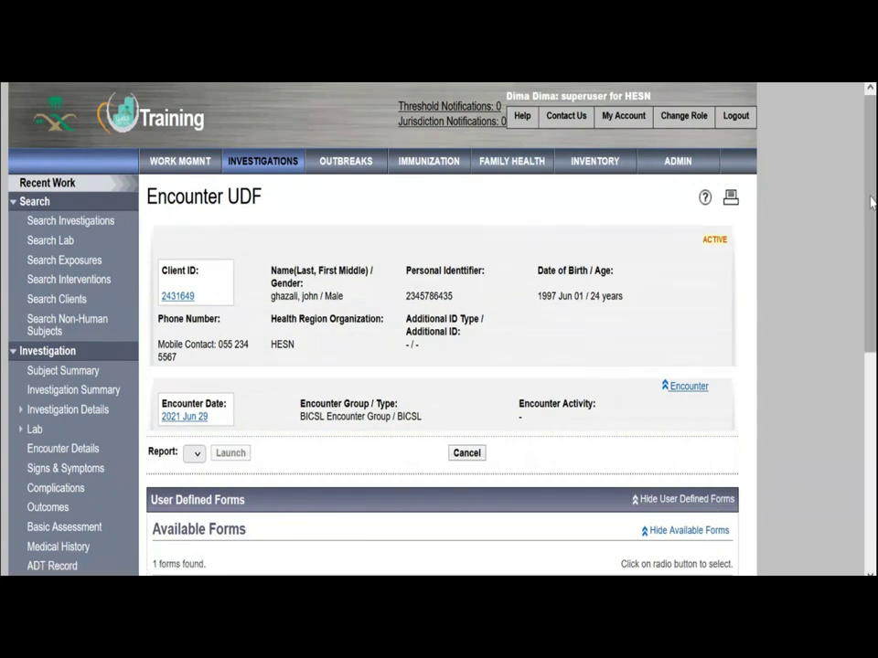
Step: Scroll down to the Available Forms and Filled Out Forms tables
drag(869, 215, 869, 389)
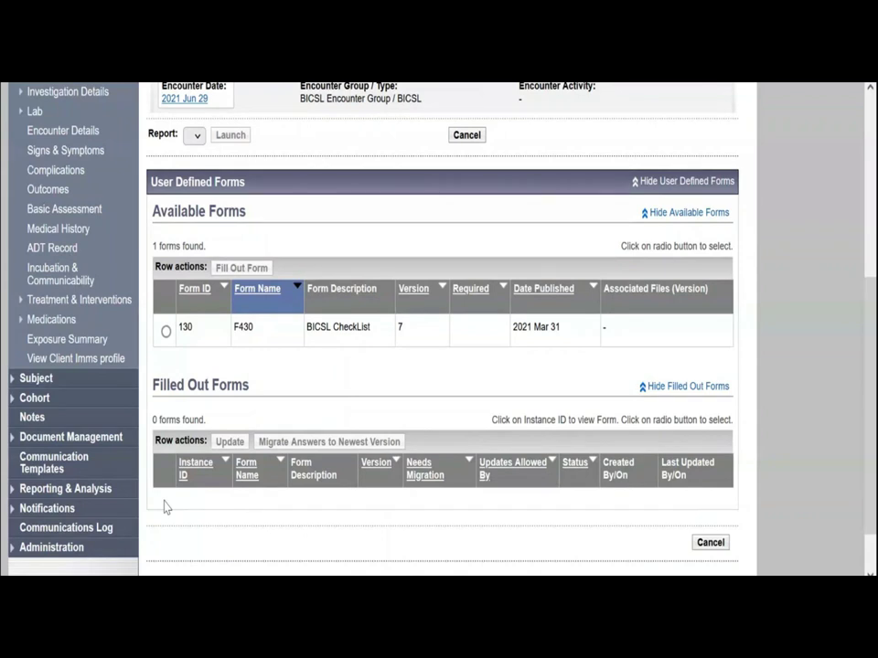
Step: Pick the F430 BICSL CheckList form and fill it out
click(165, 333)
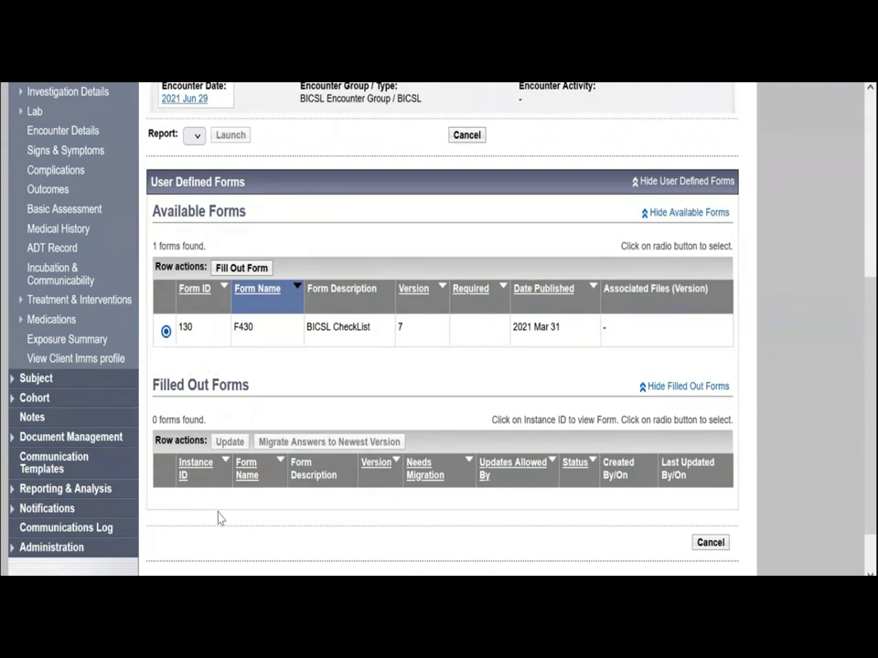
click(236, 268)
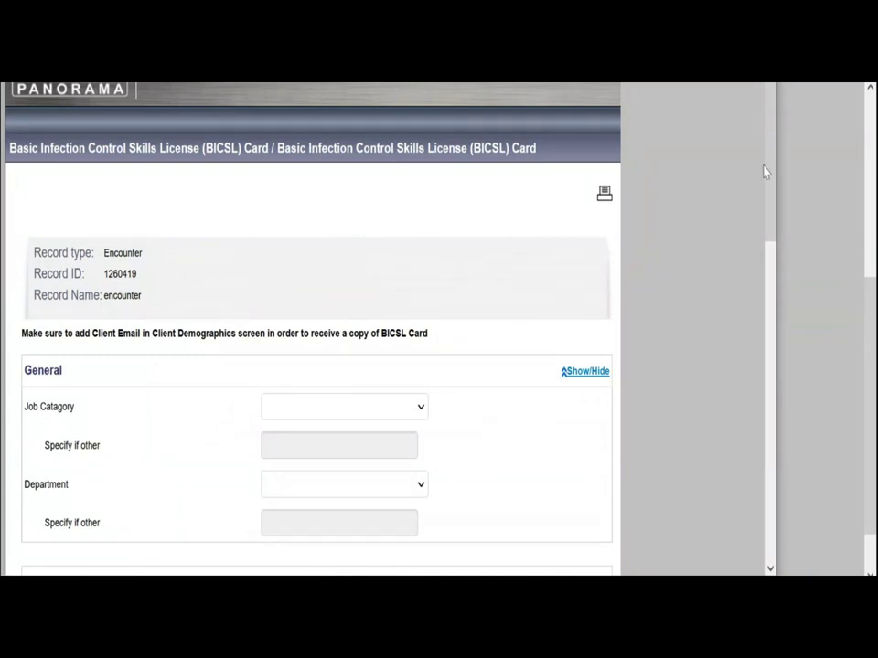
Step: Set the Job Category to Medical in the General section
drag(770, 168, 719, 247)
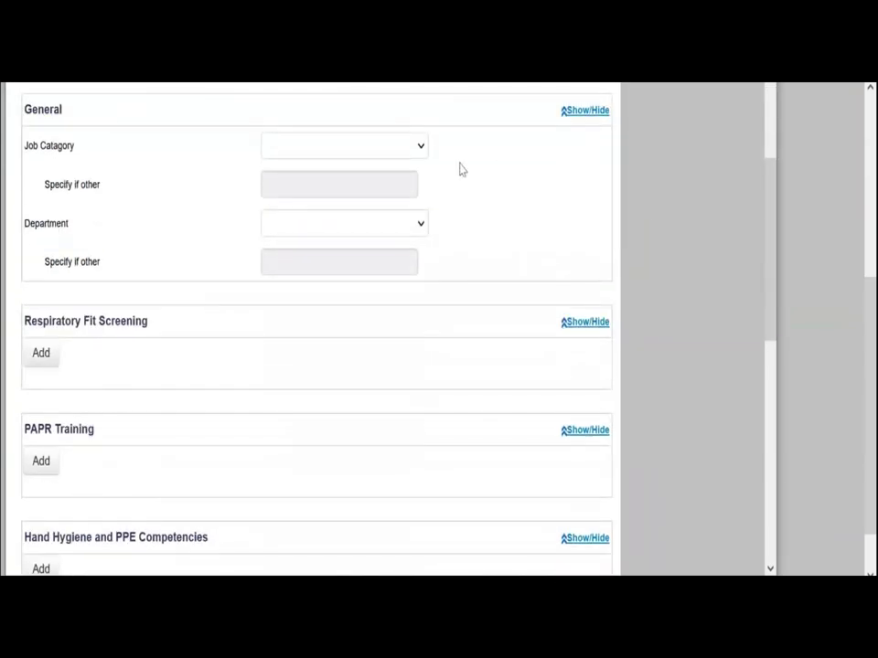
click(417, 150)
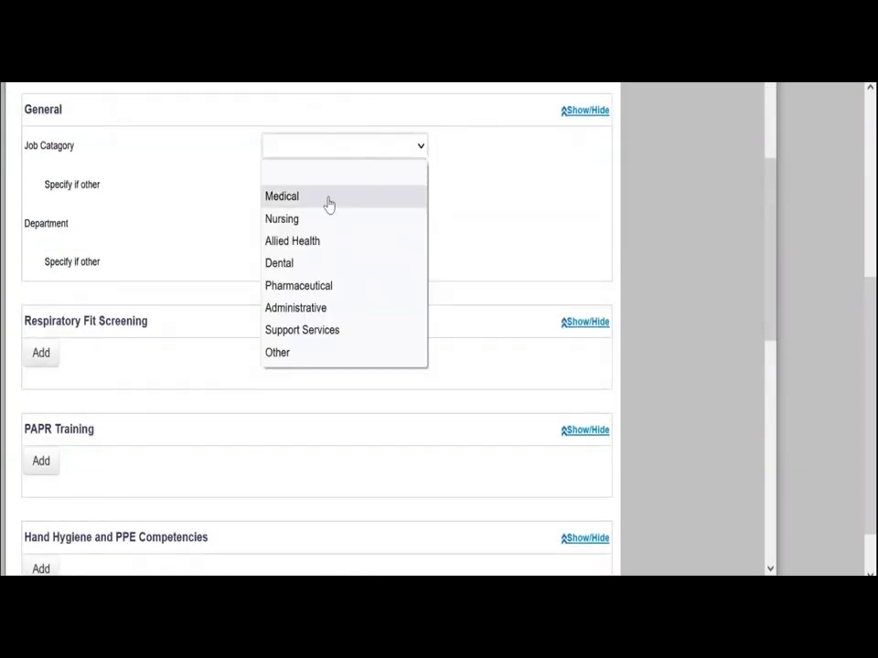
click(328, 199)
click(419, 151)
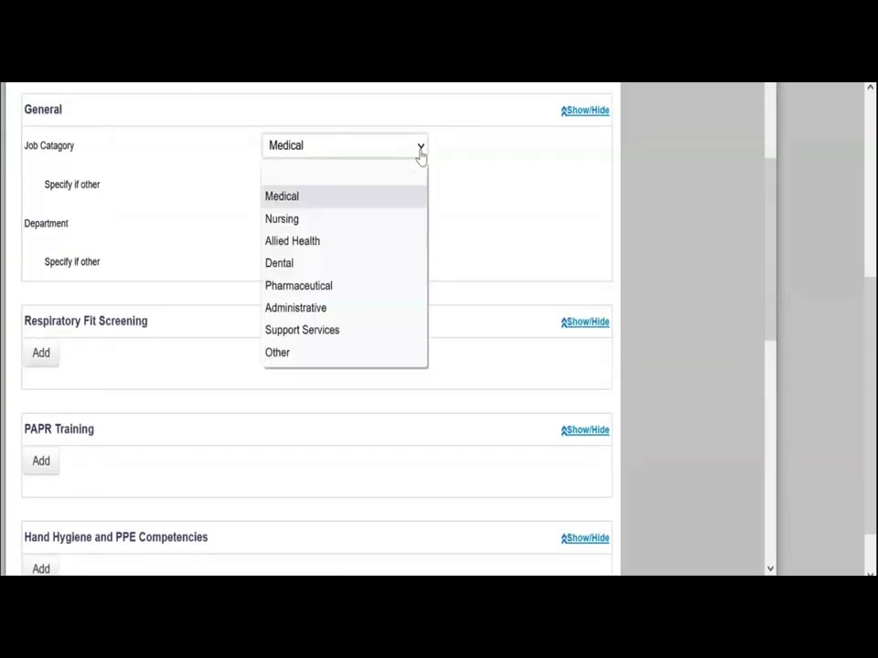
click(299, 355)
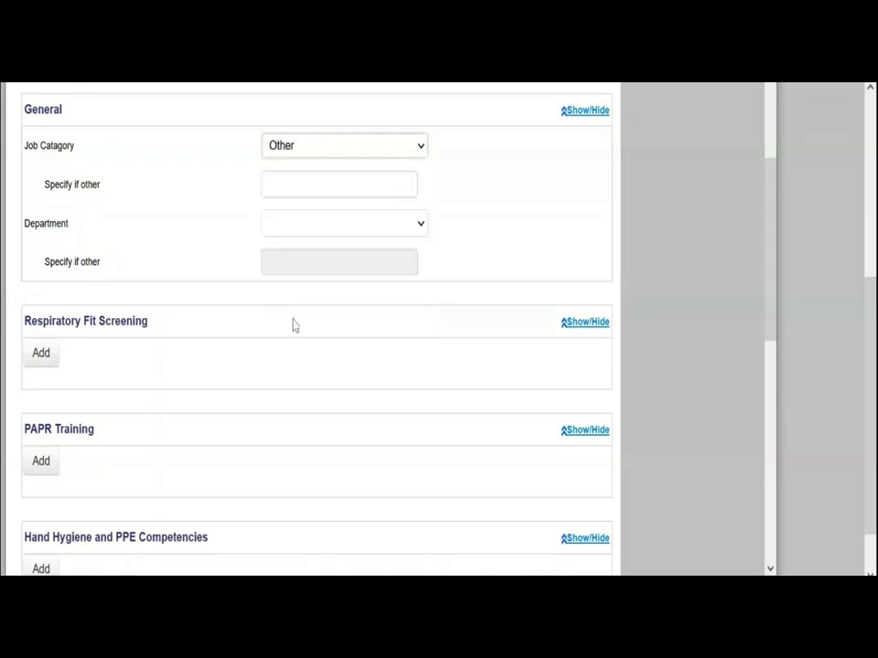
click(272, 183)
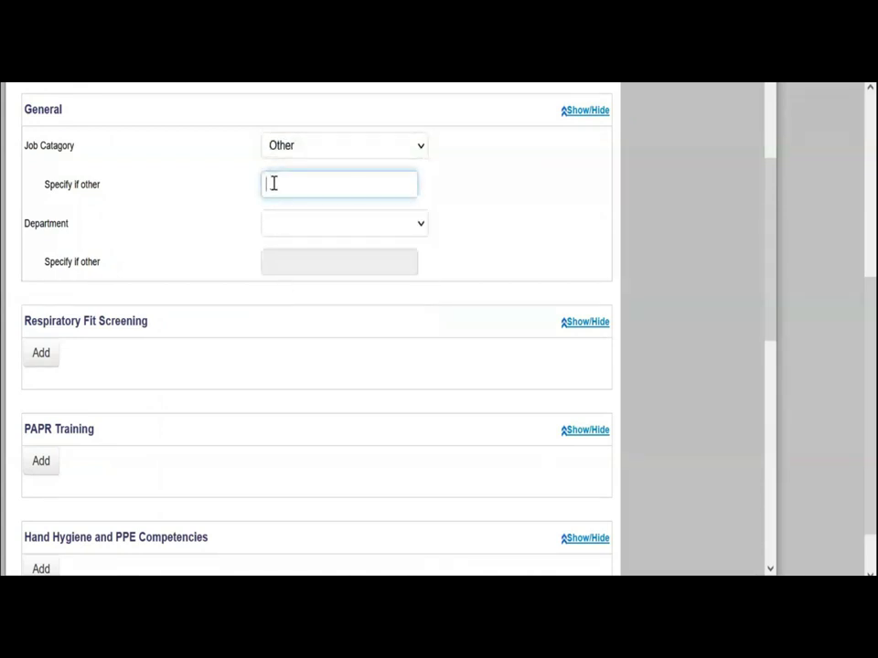
click(422, 152)
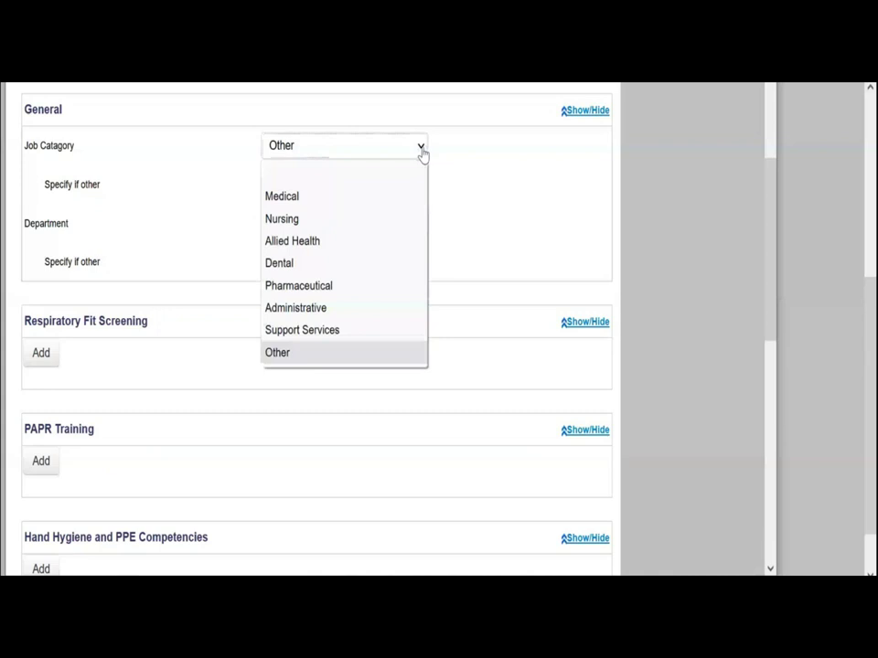
click(320, 197)
Step: Set the Department to Internal Medicine and scroll through the form
click(422, 227)
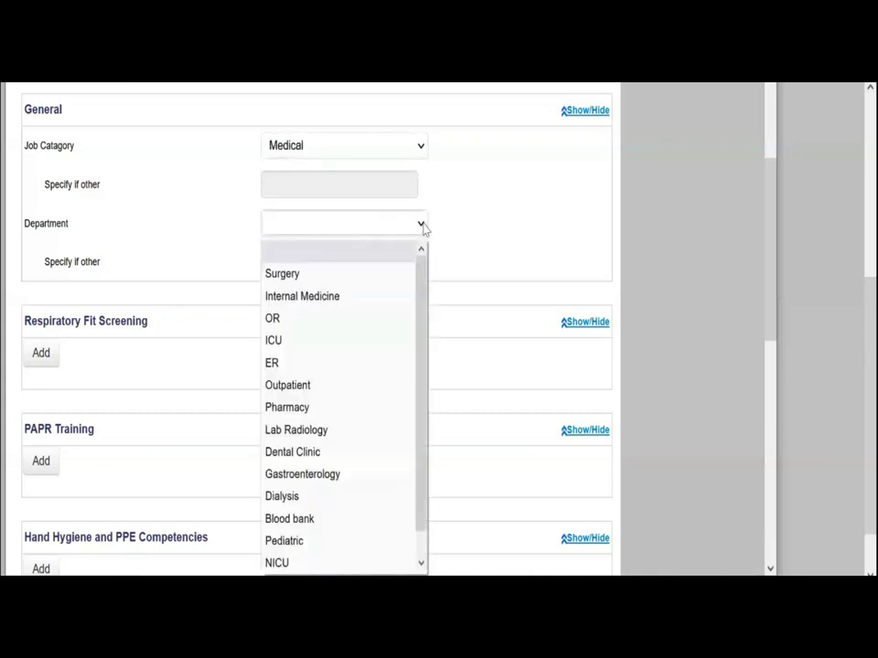
click(329, 298)
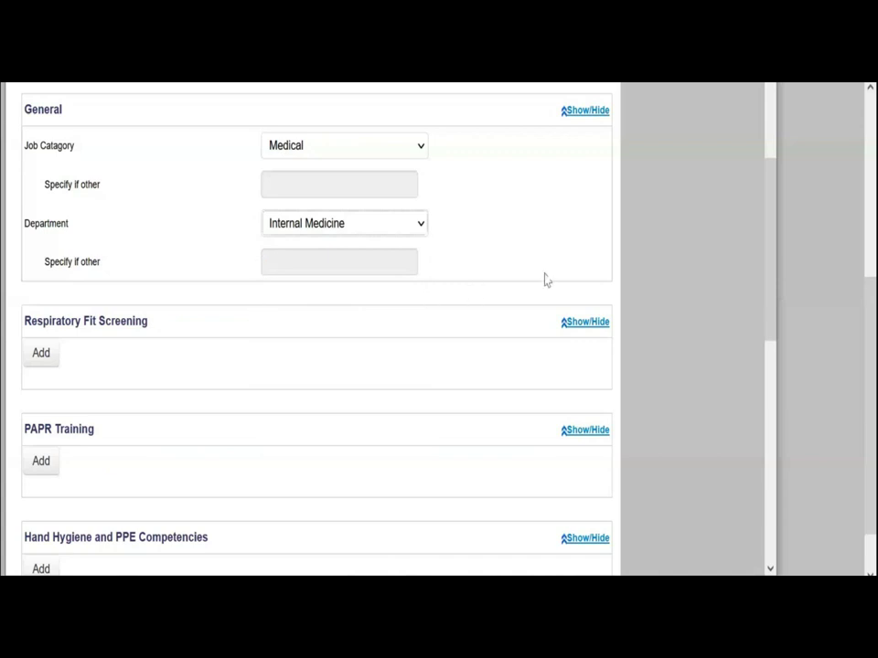
drag(766, 231, 766, 322)
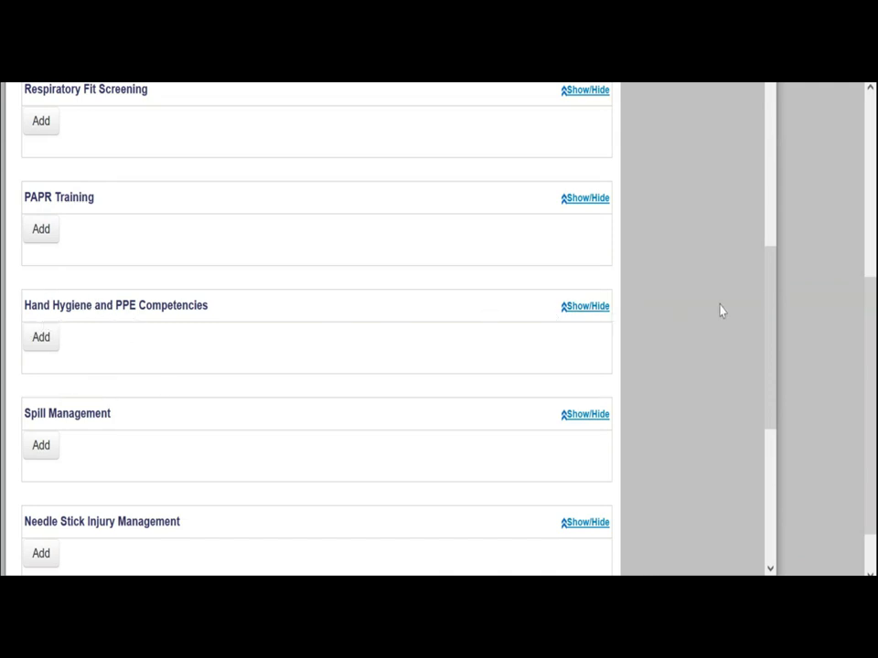
drag(772, 322, 768, 417)
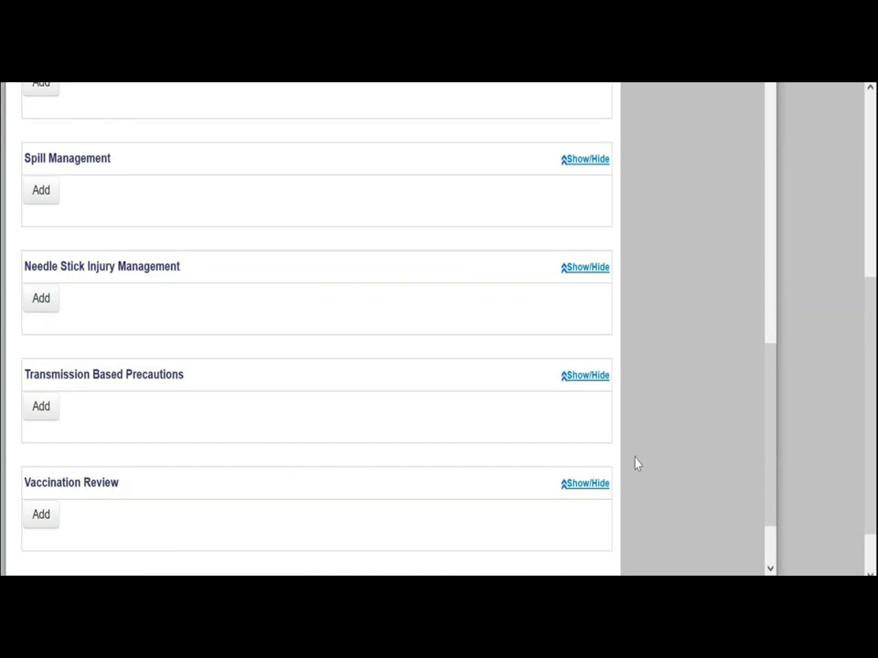
drag(769, 443, 774, 327)
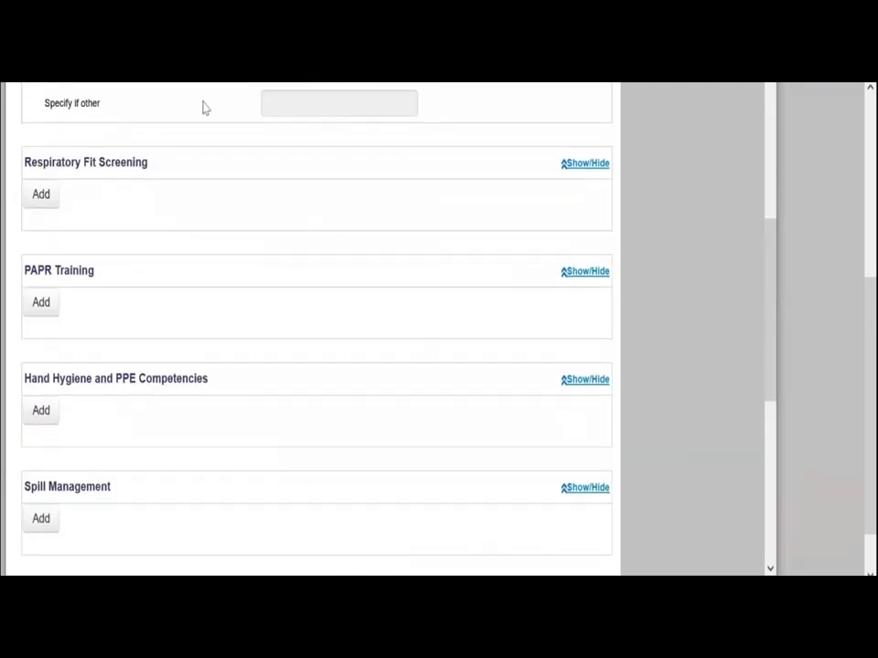
Step: Add a Respiratory Fit Screening entry with screening date 6/29/2021
click(43, 195)
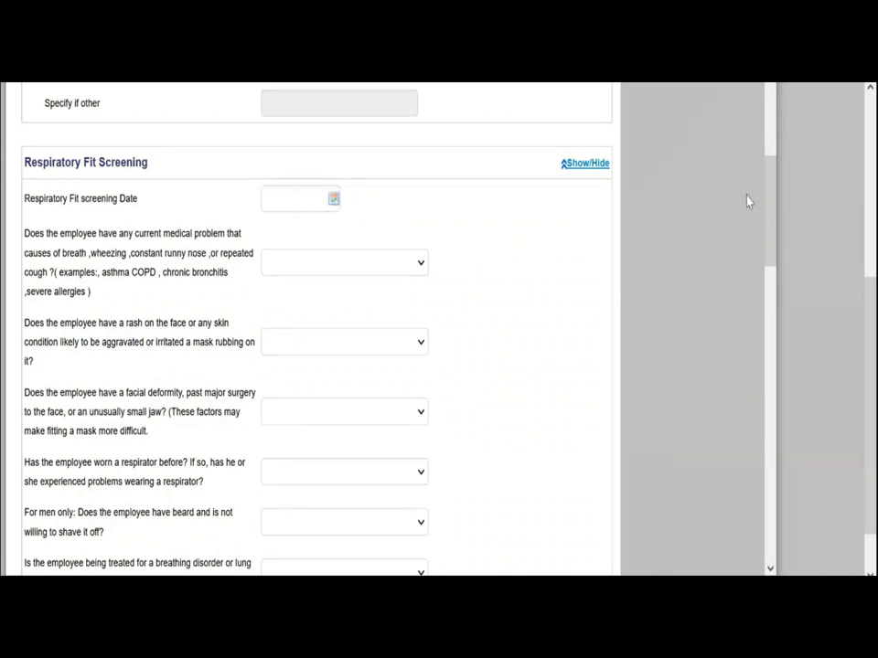
drag(770, 197, 676, 300)
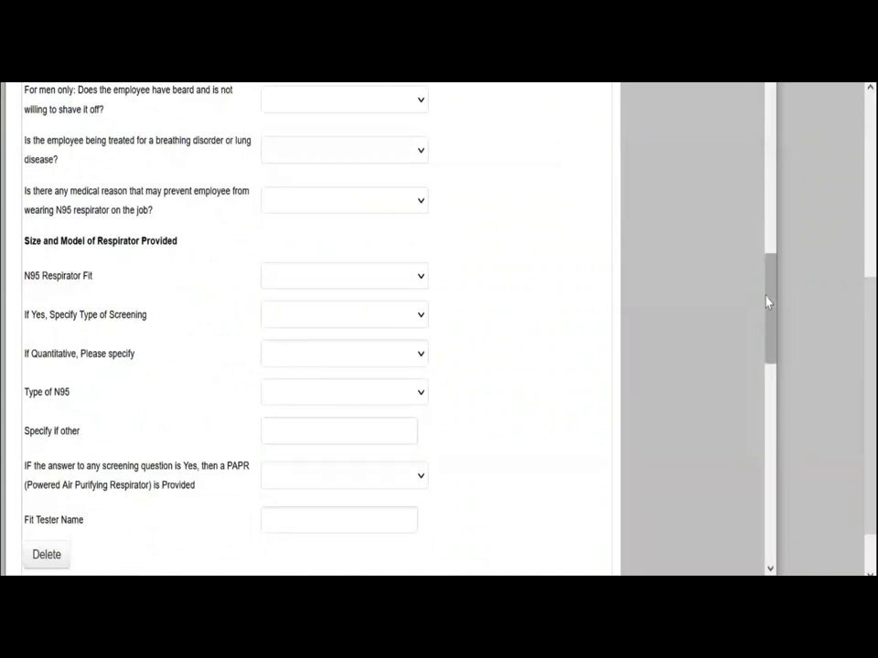
drag(766, 298, 763, 202)
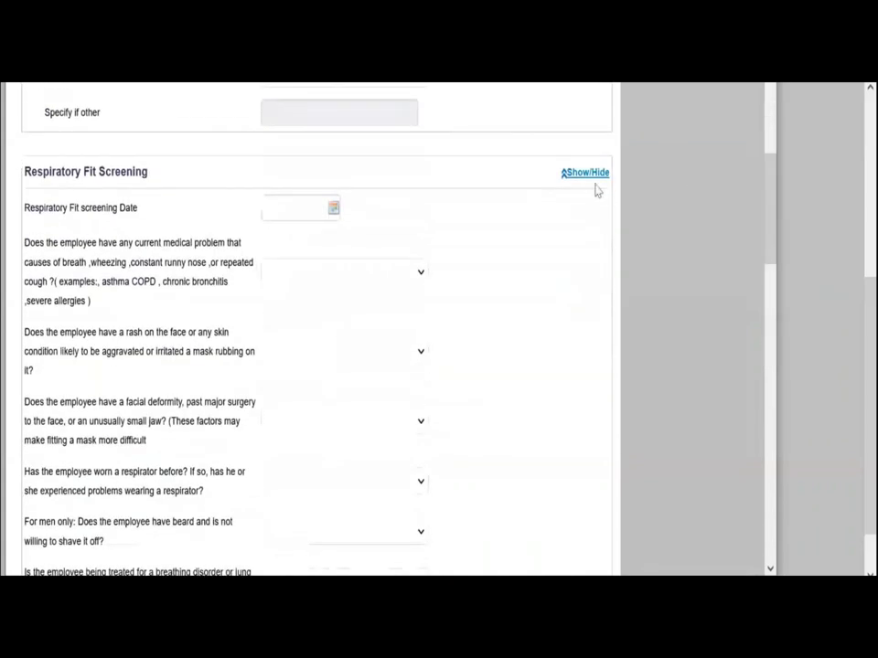
click(334, 208)
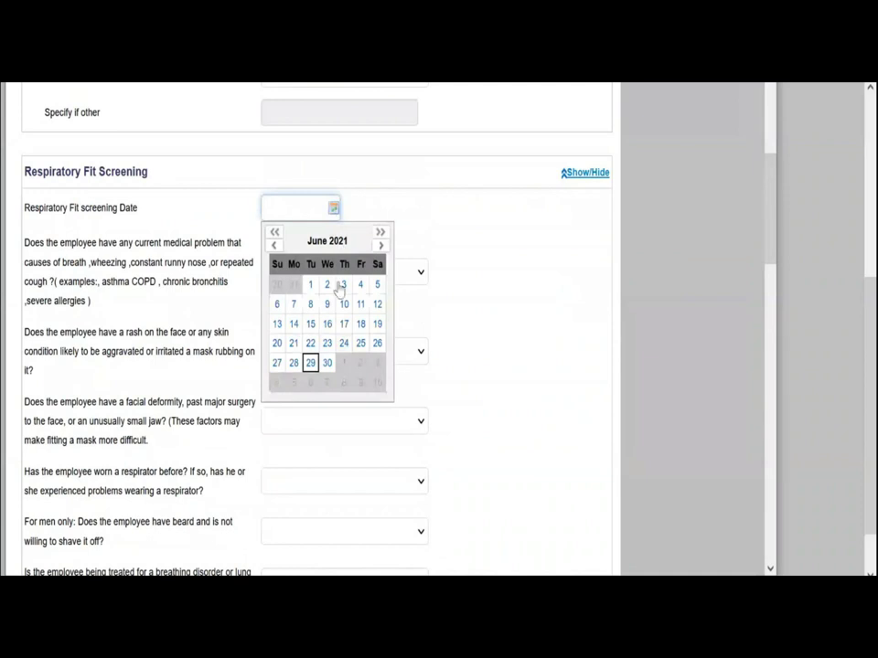
click(310, 366)
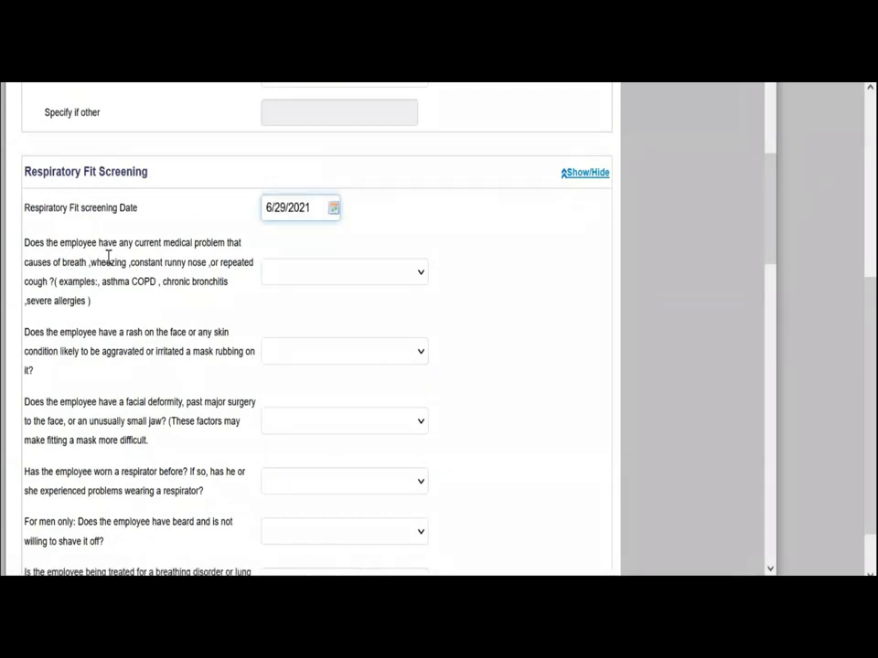
Step: Answer No to the current medical problem, skin rash and facial deformity questions
click(419, 276)
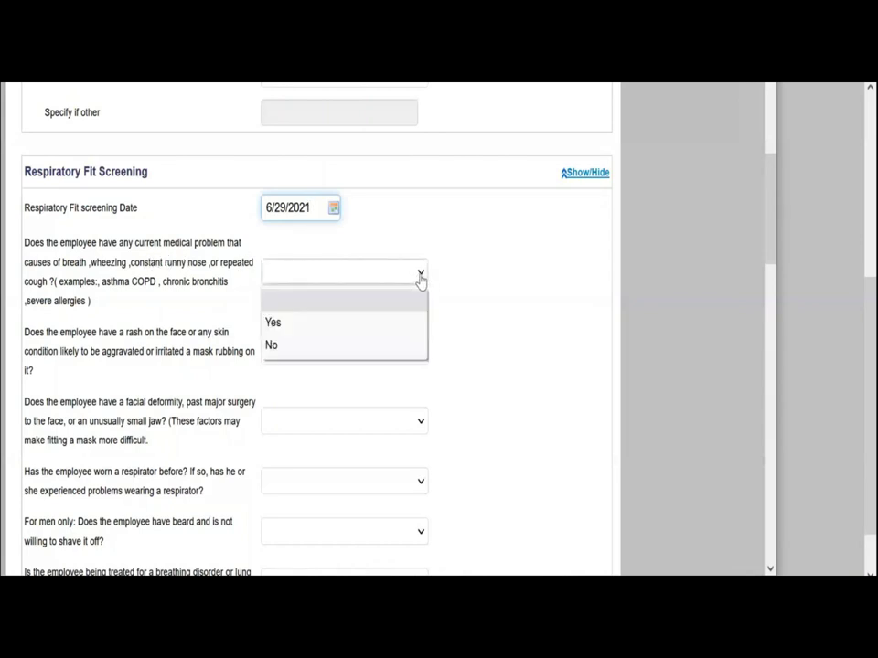
click(319, 357)
click(319, 353)
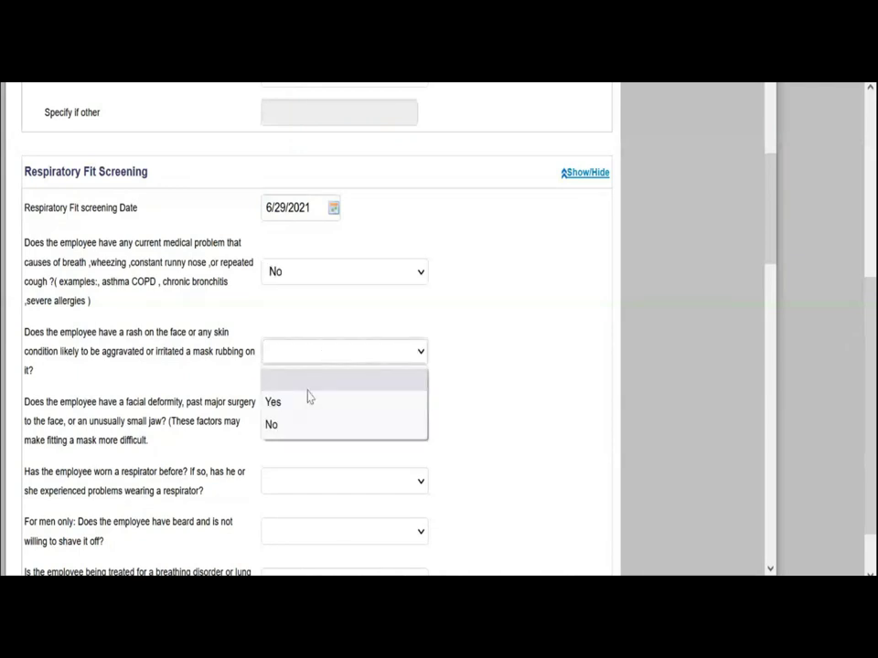
click(292, 428)
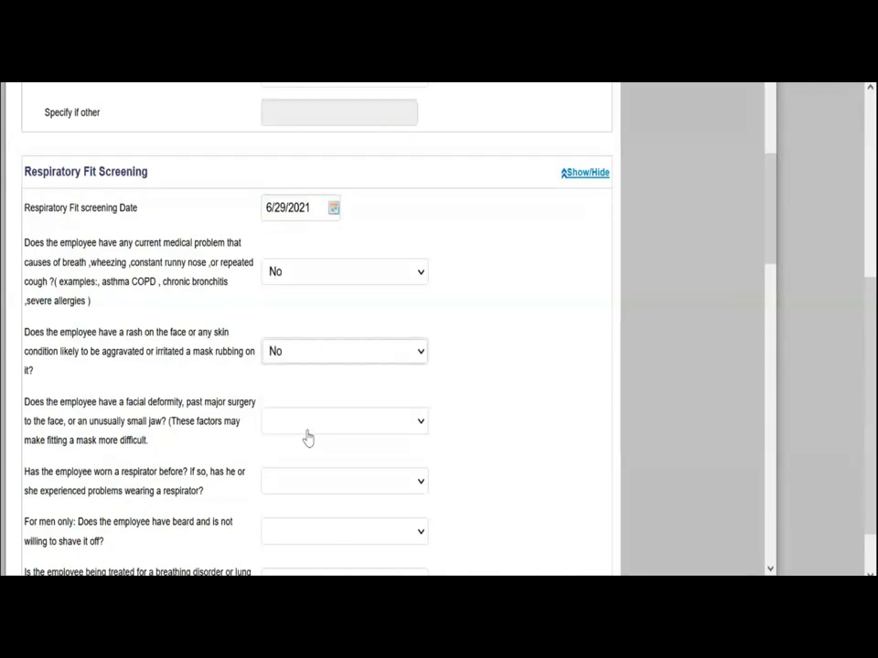
click(305, 433)
click(296, 502)
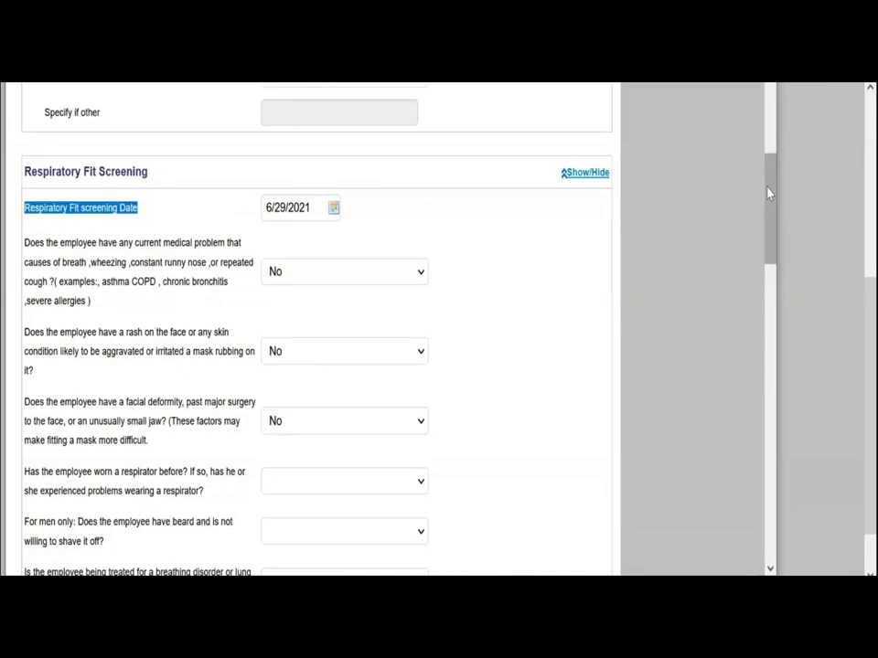
drag(768, 190, 766, 272)
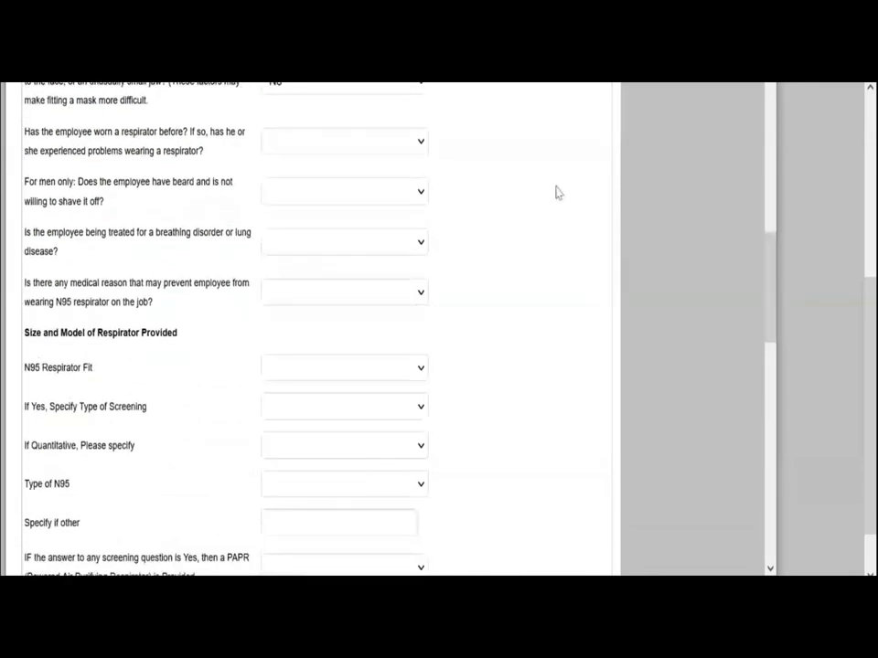
Step: Answer No to prior respirator use, breathing disorder and N95 medical reason, and beard Not Applicable
click(337, 148)
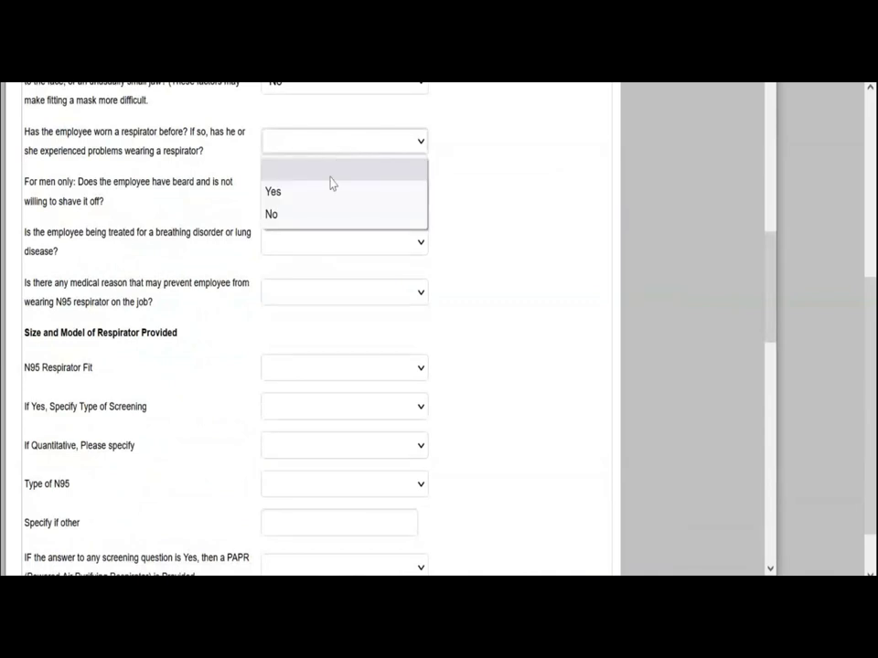
click(327, 216)
click(314, 195)
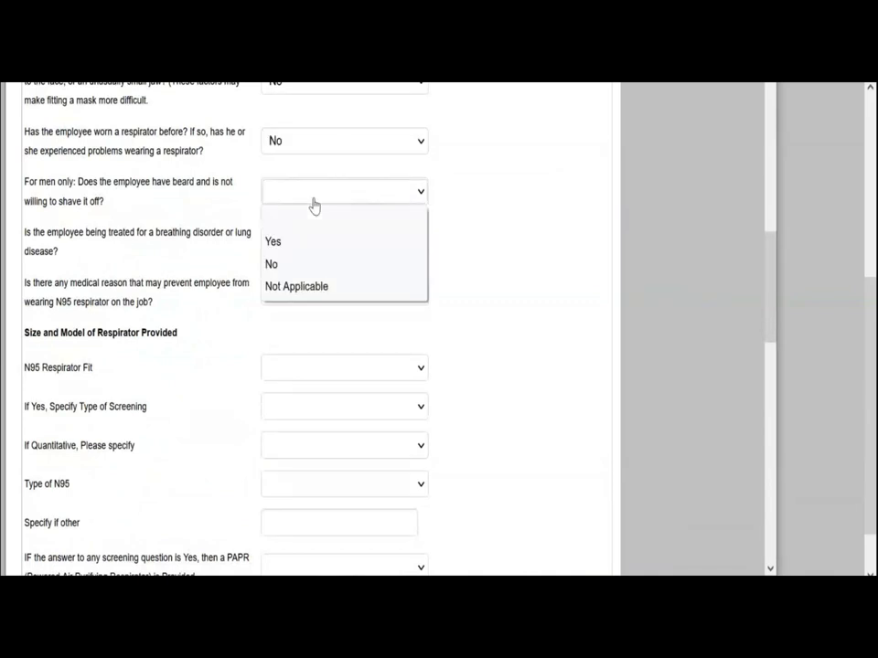
click(311, 272)
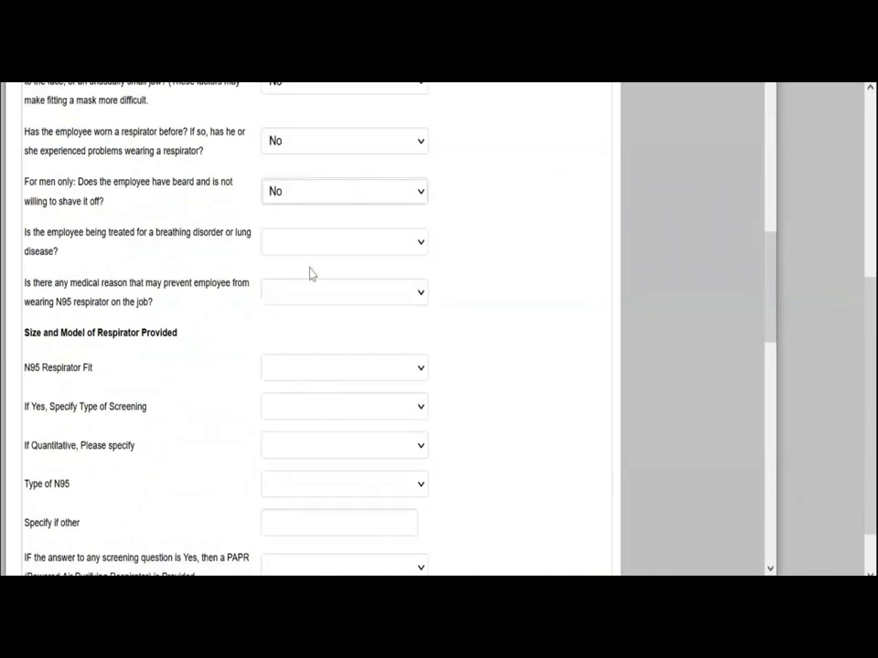
click(282, 203)
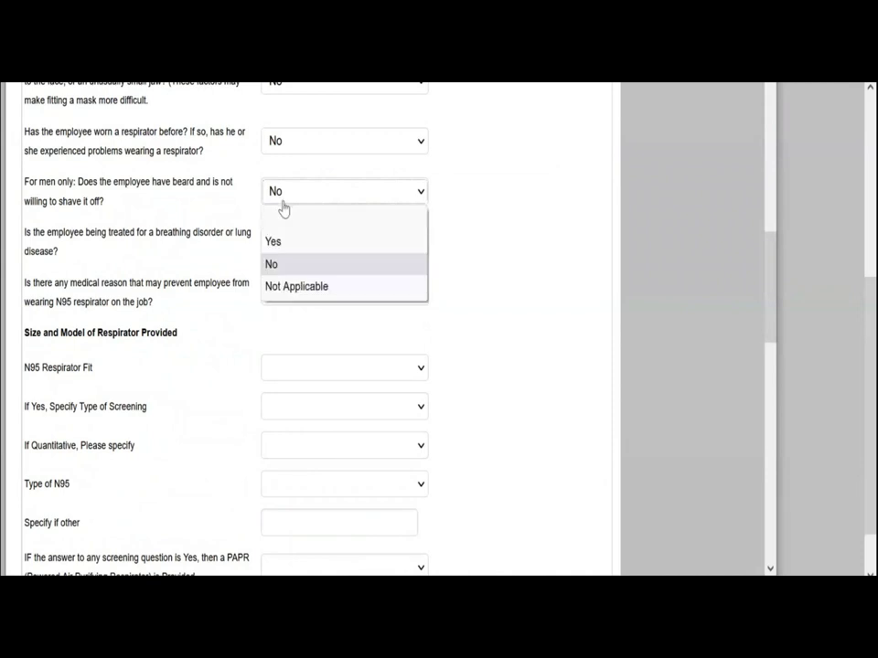
click(298, 287)
click(284, 254)
click(295, 315)
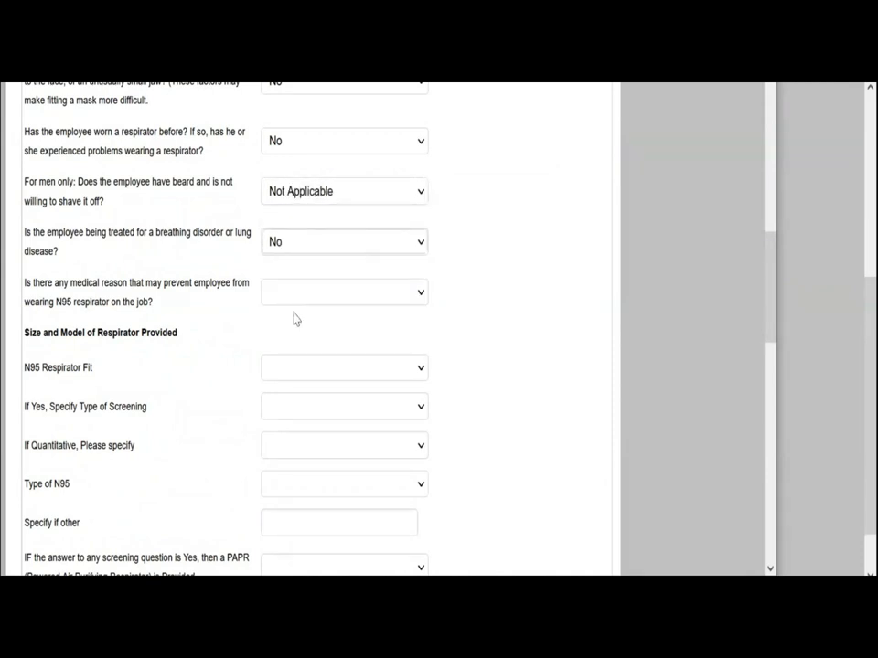
click(292, 298)
click(299, 368)
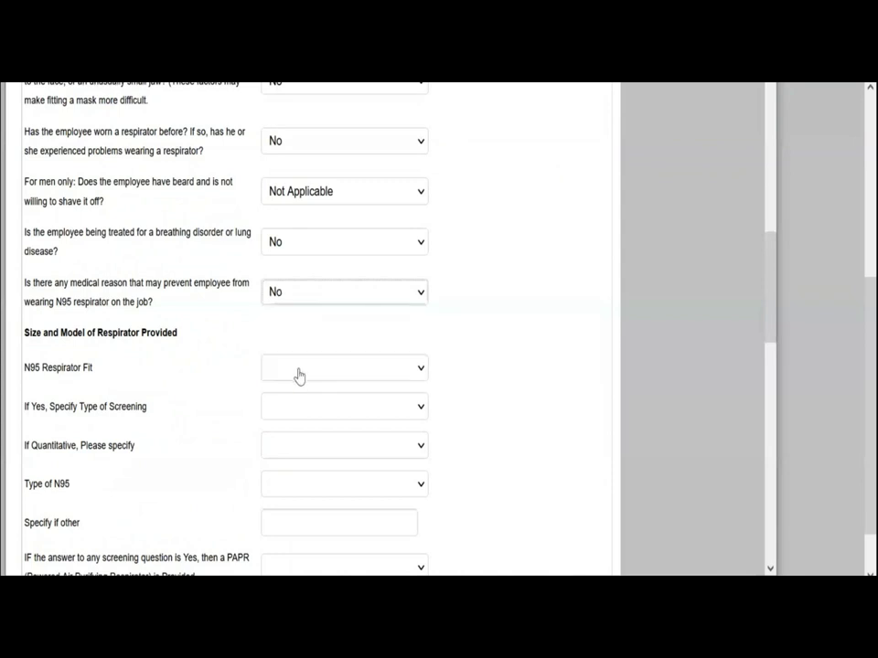
Step: Set N95 Respirator Fit to No, leaving Type of Screening blank
click(298, 375)
click(313, 448)
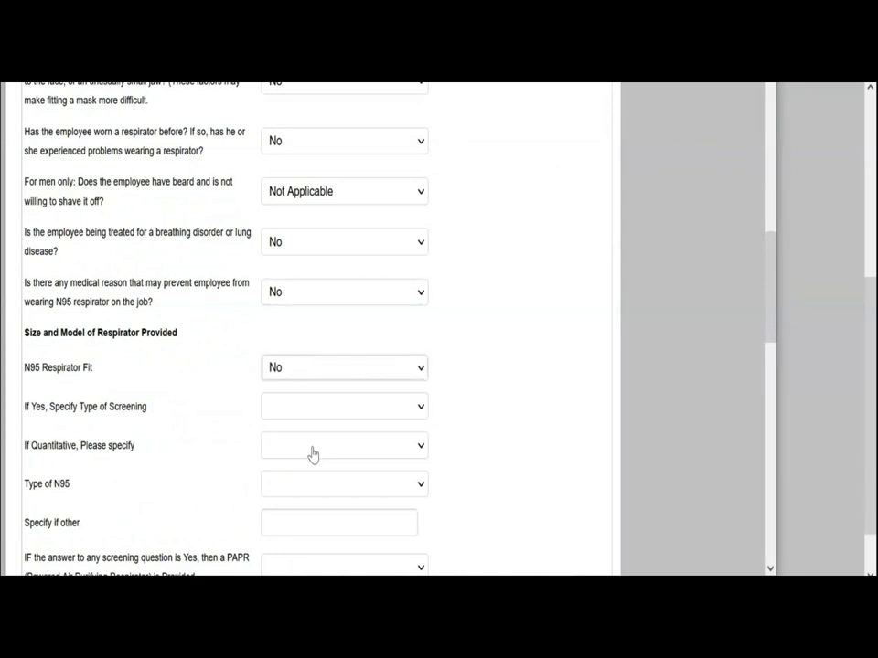
click(298, 414)
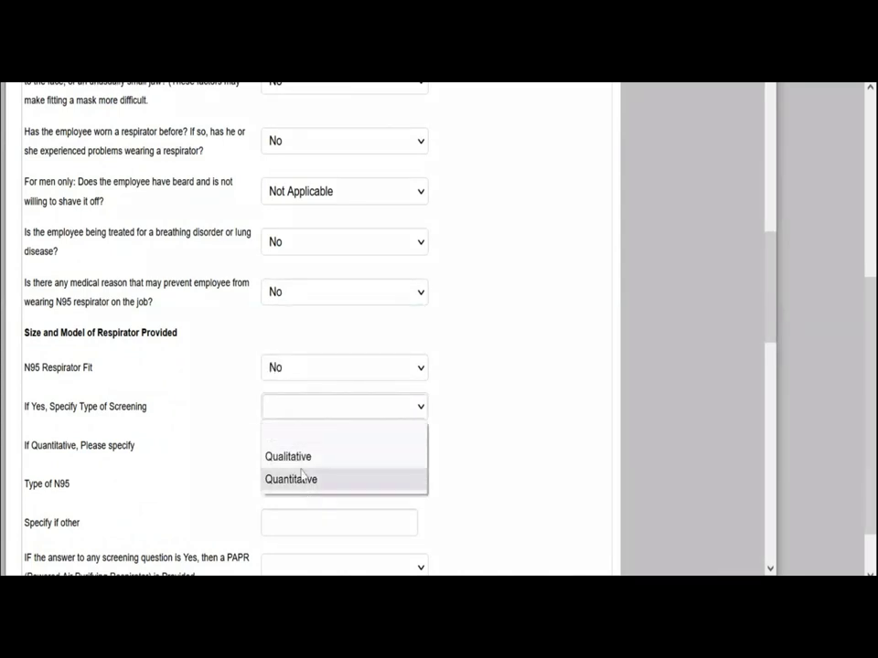
click(286, 371)
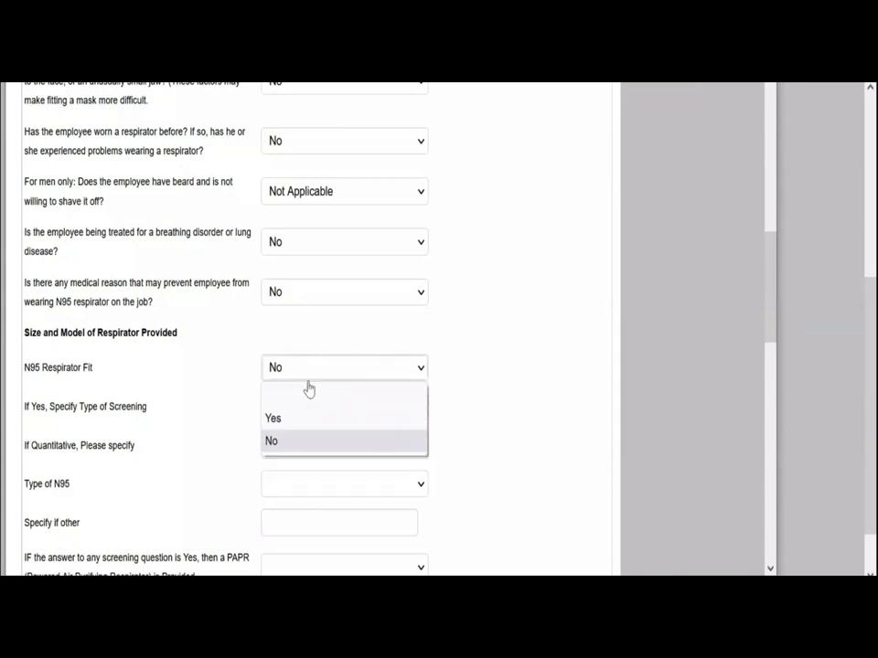
click(491, 410)
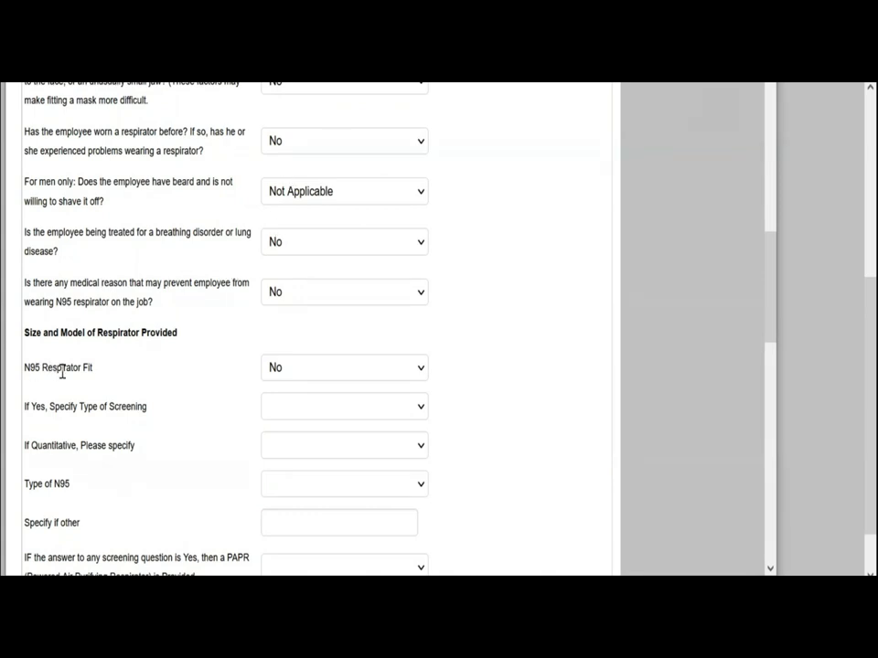
Step: Change N95 Respirator Fit to Yes with Quantitative as the screening type
click(321, 378)
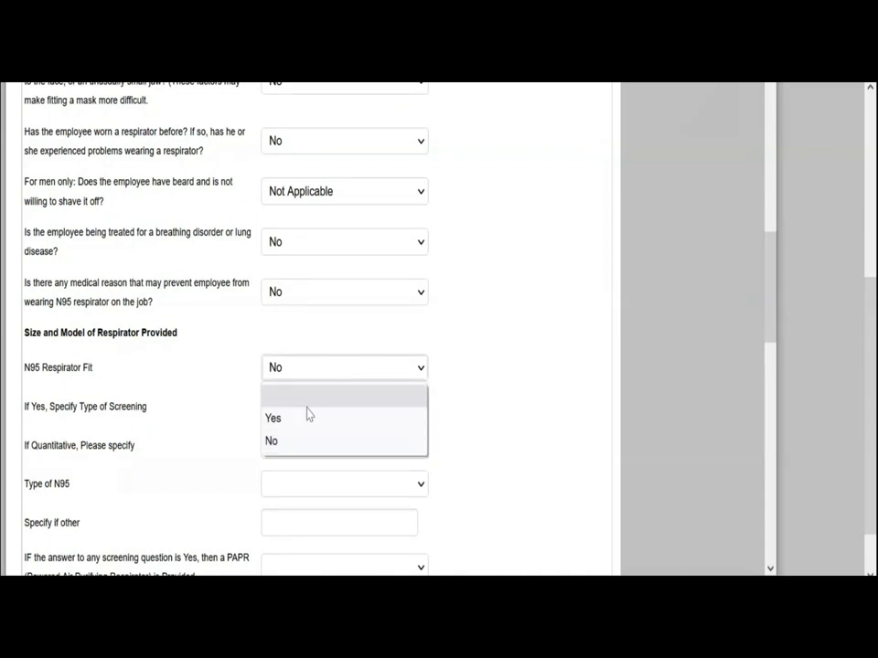
click(304, 423)
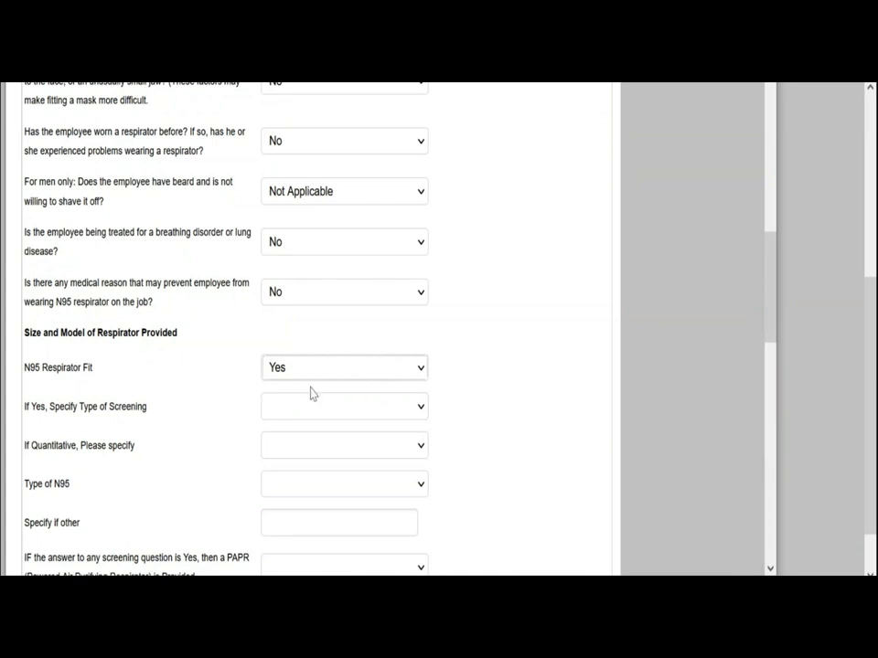
click(313, 416)
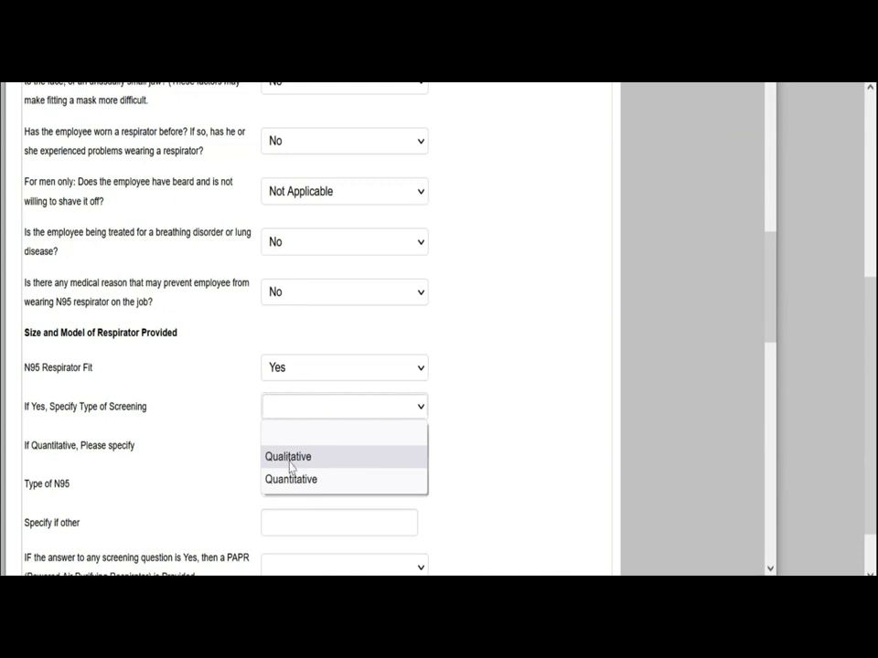
click(299, 487)
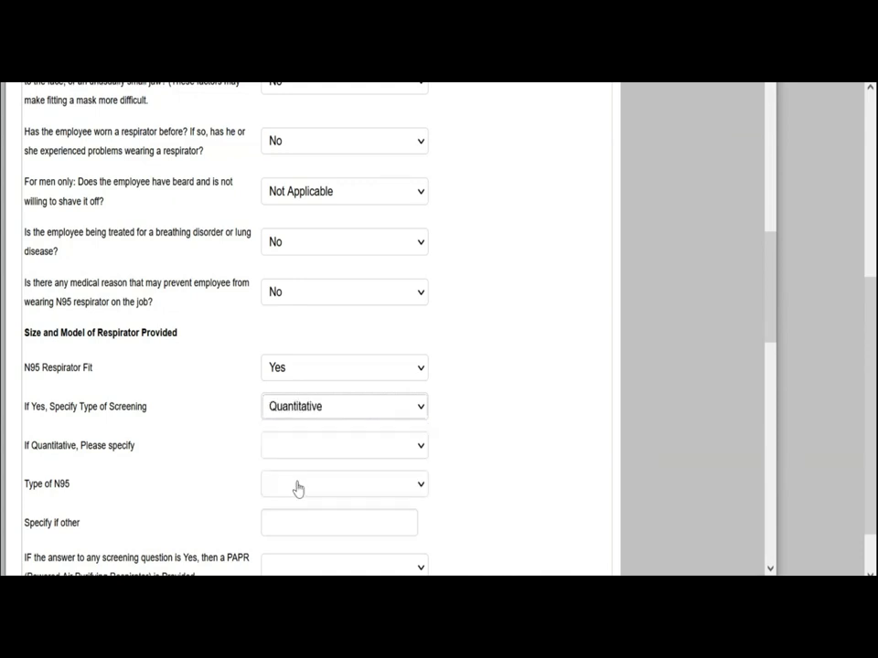
click(308, 411)
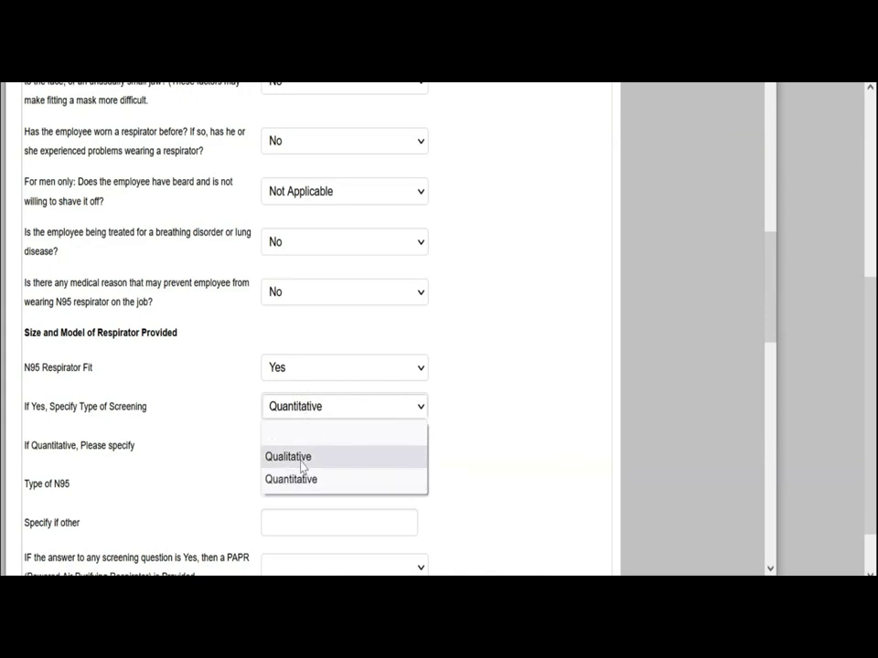
click(302, 482)
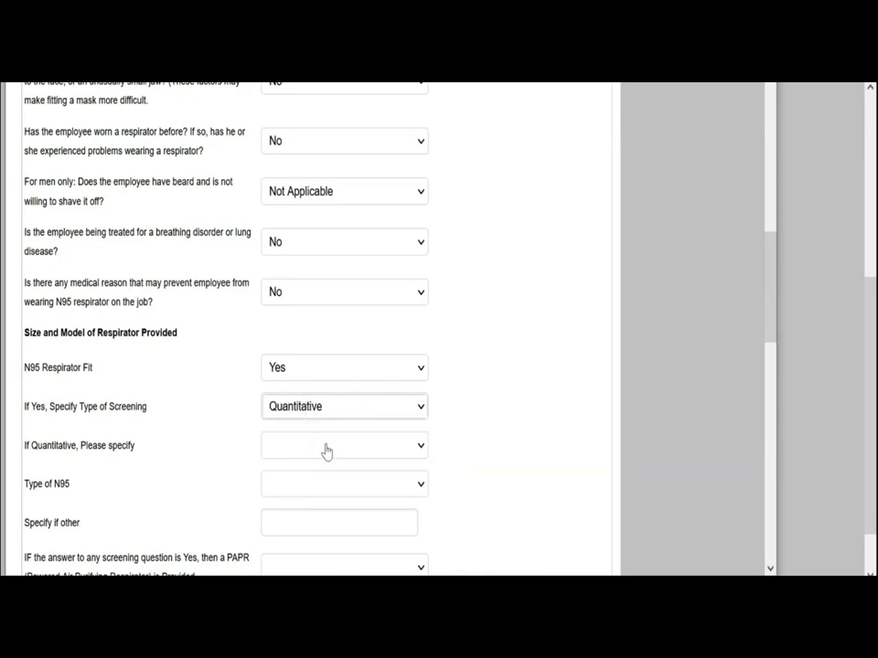
Step: Choose AccuFit9000Pro as the quantitative device and 3M 1804s as the N95 type
click(383, 445)
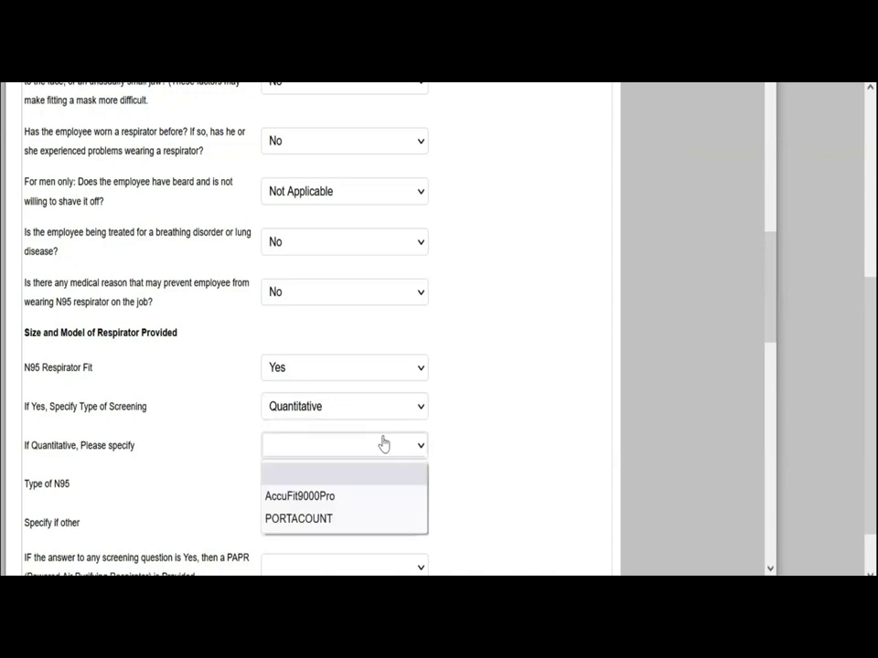
click(334, 499)
click(344, 487)
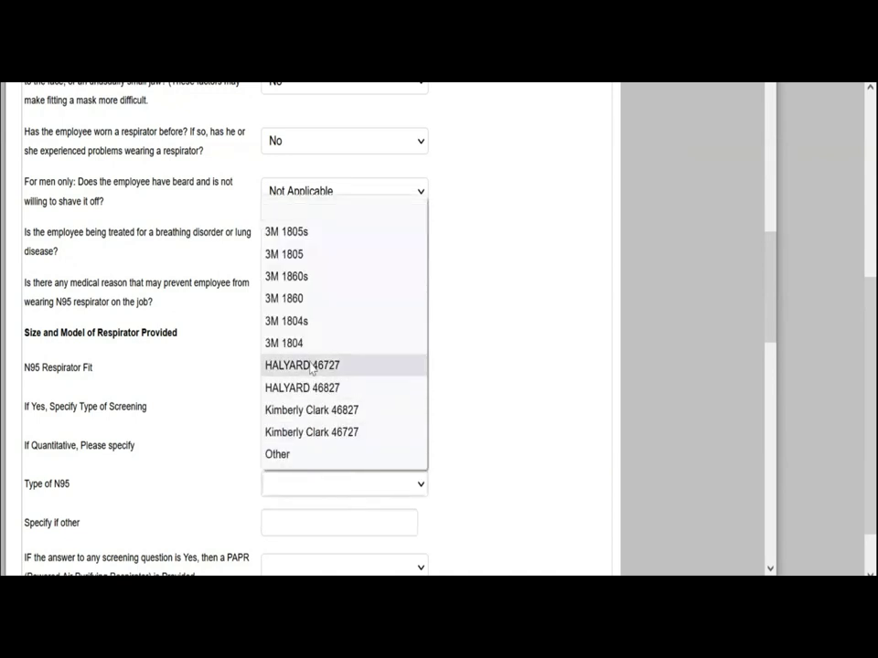
click(302, 323)
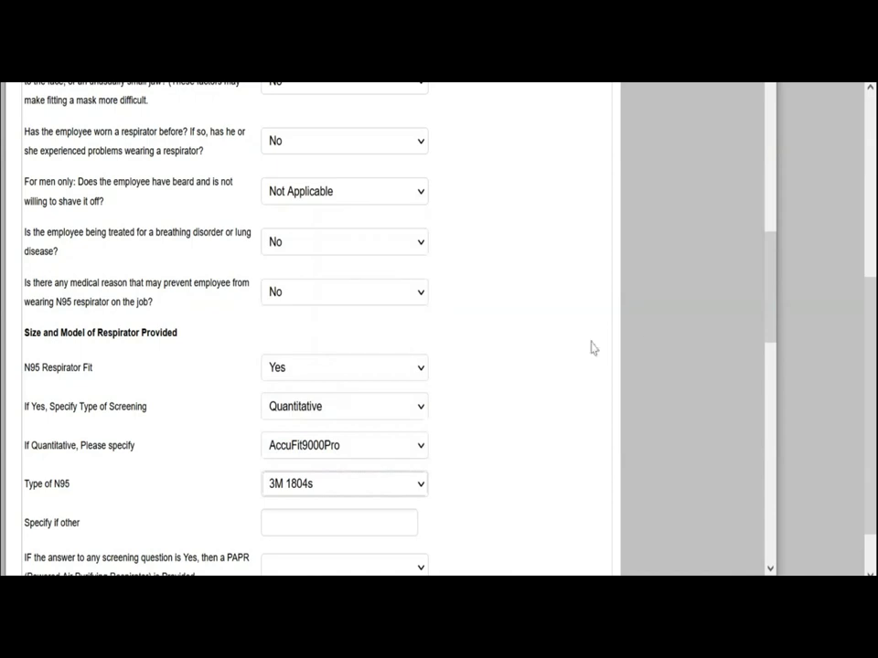
drag(766, 289, 773, 363)
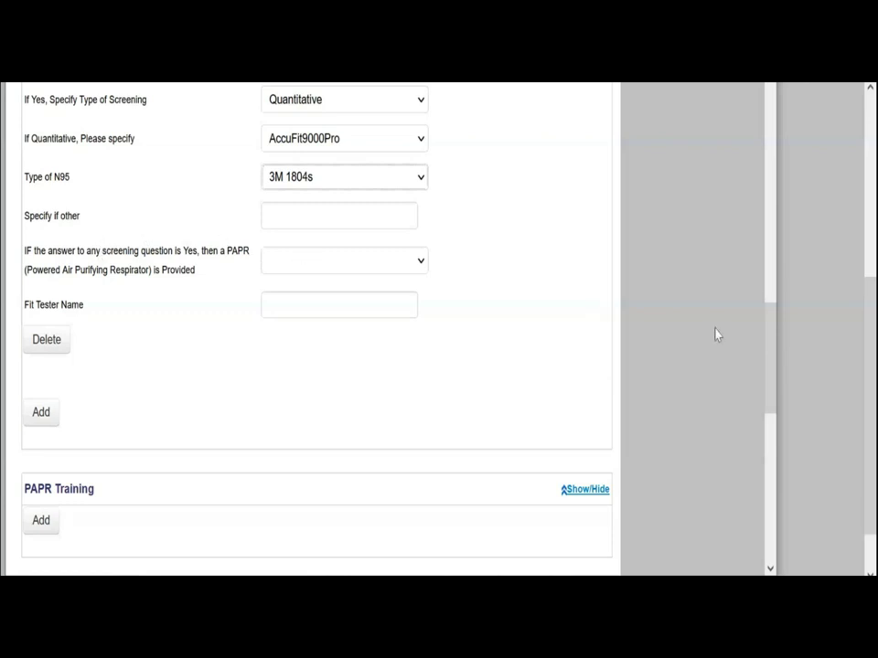
drag(771, 358, 771, 238)
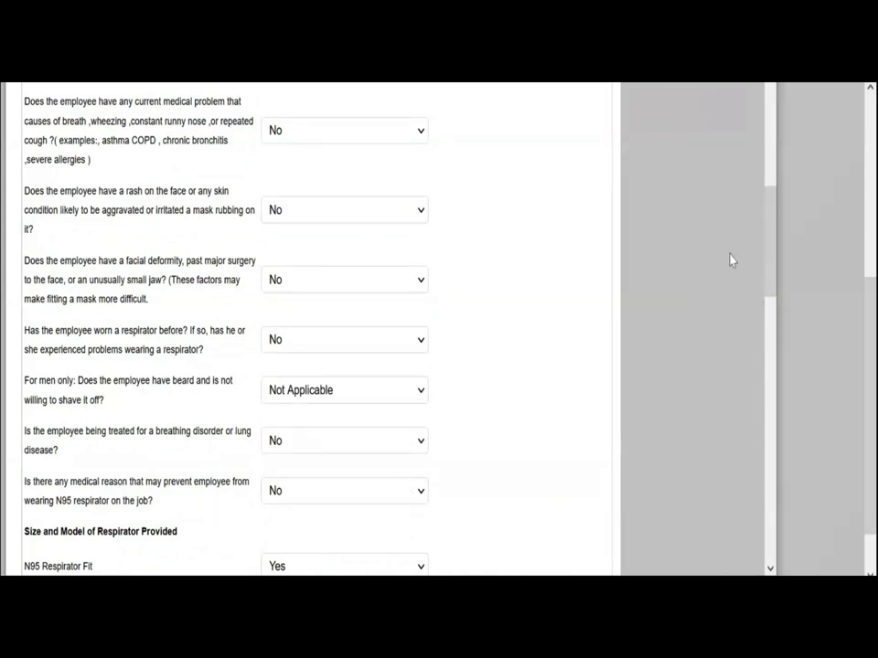
drag(768, 235, 784, 307)
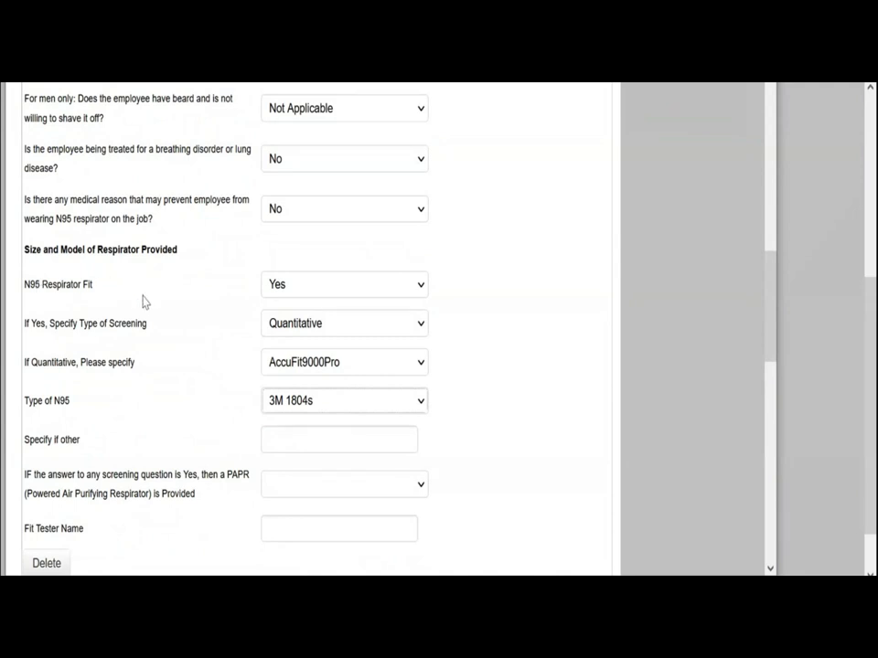
click(340, 286)
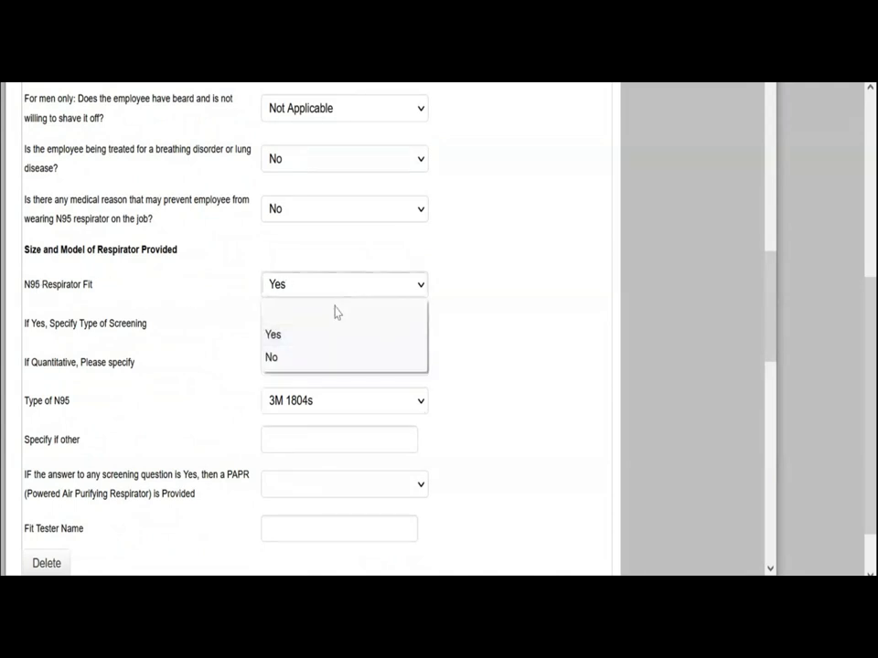
click(327, 336)
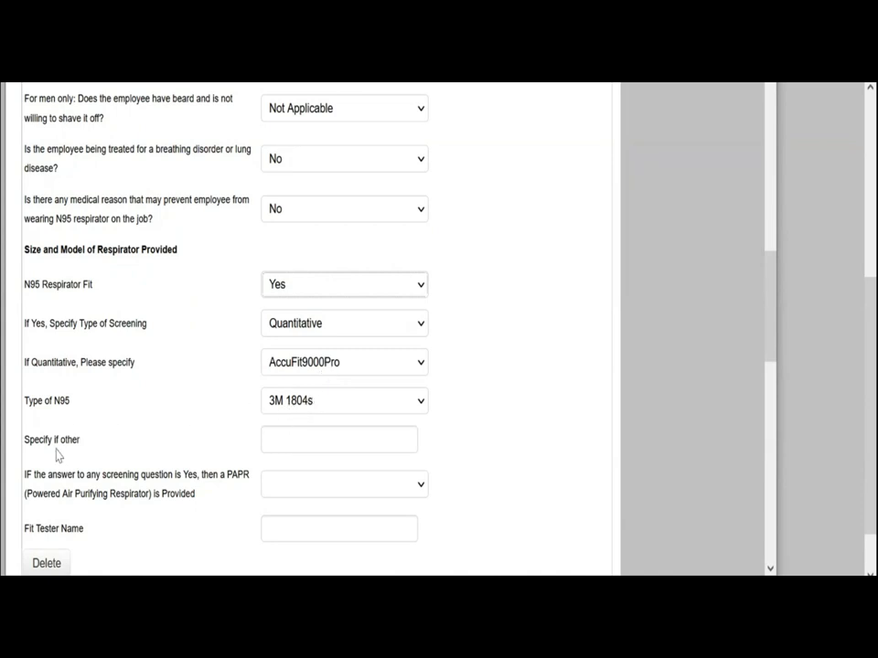
click(358, 404)
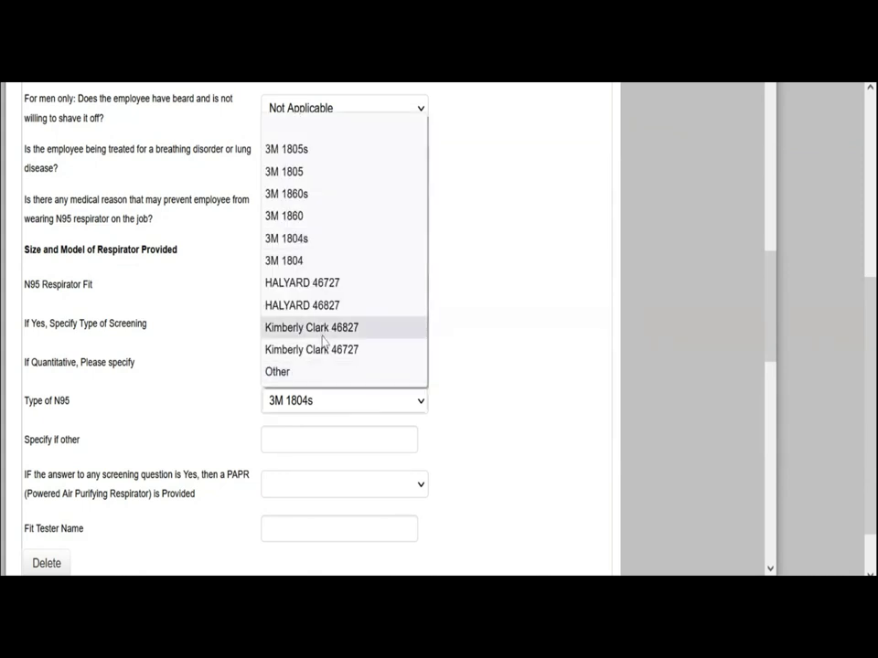
click(540, 429)
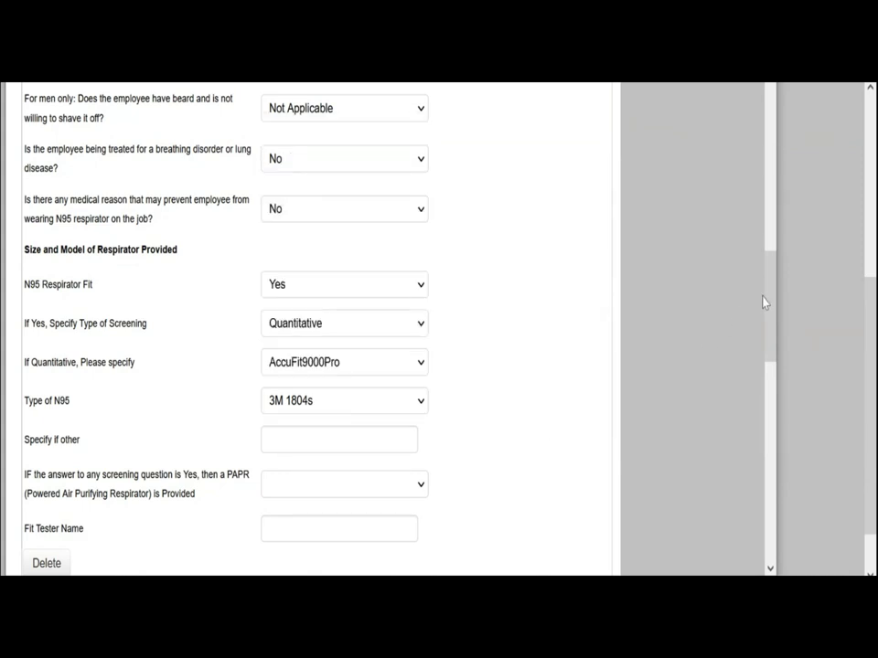
drag(766, 302, 762, 346)
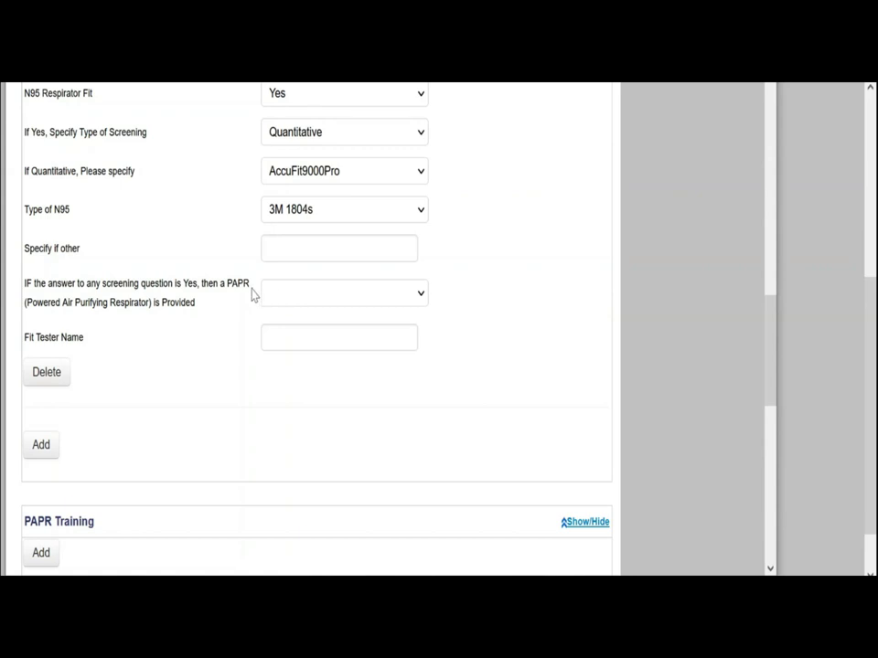
drag(768, 355, 728, 302)
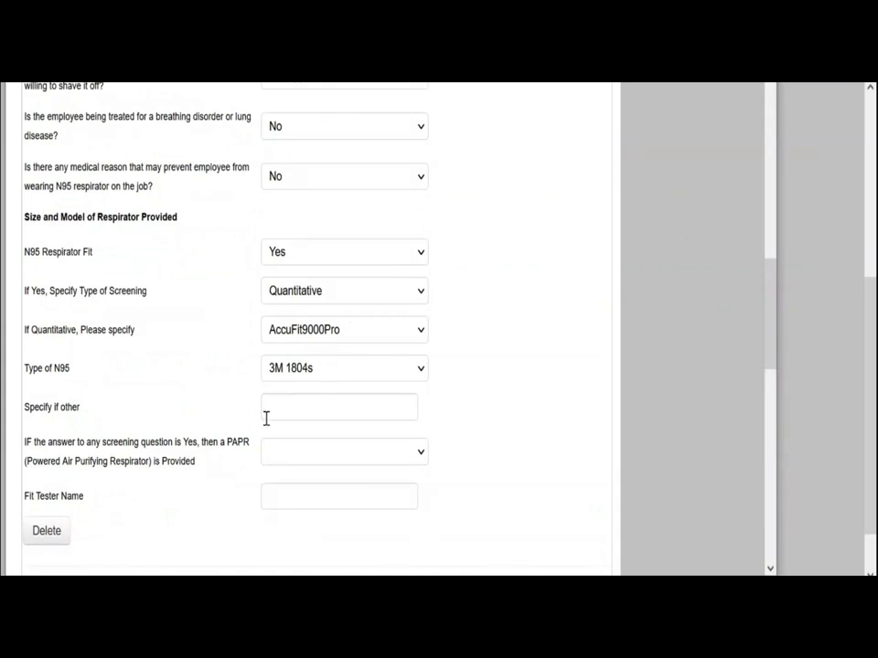
Step: Enter the fit tester's name, leaving the PAPR provided question blank
click(328, 454)
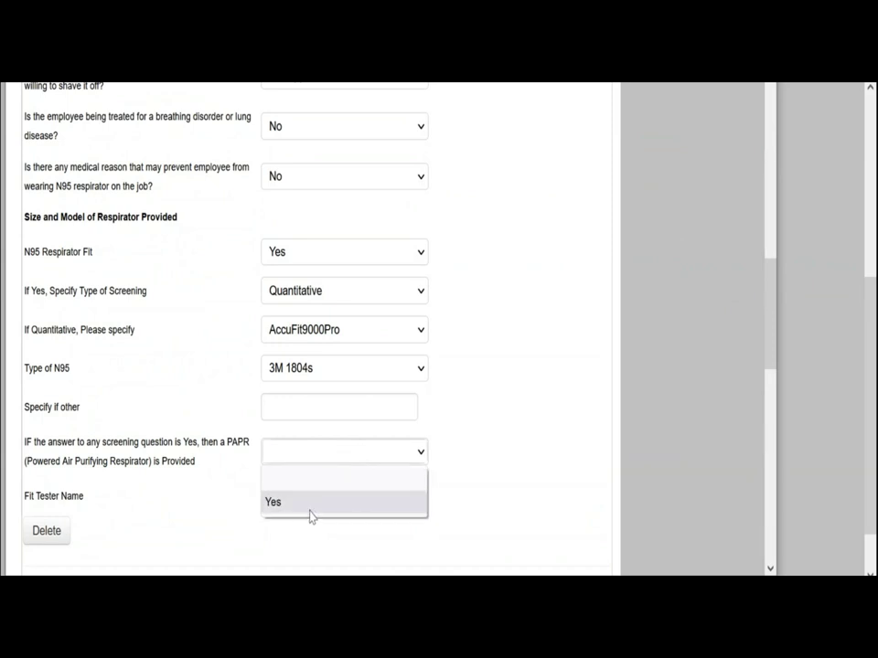
click(482, 392)
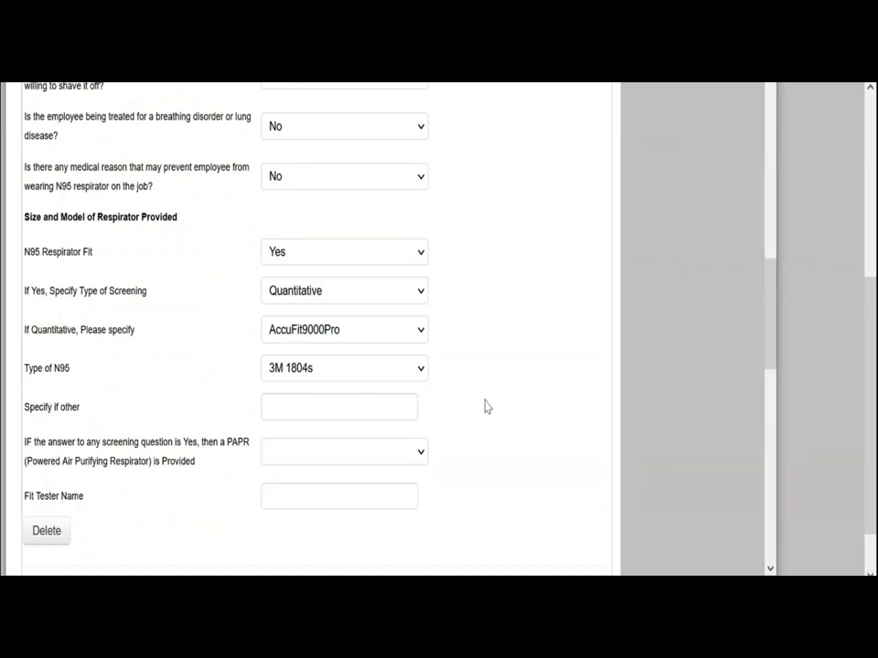
click(352, 498)
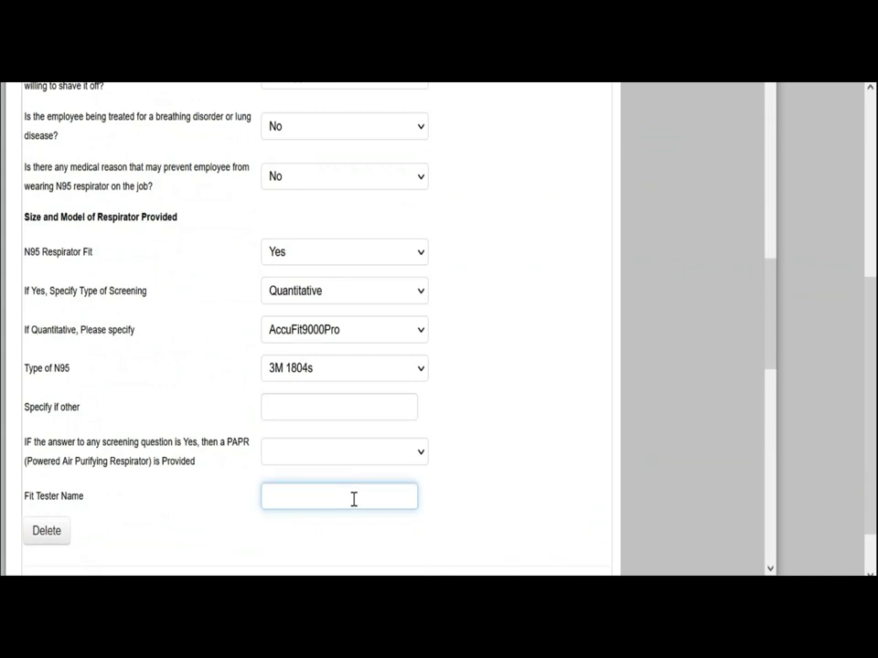
text(lama)
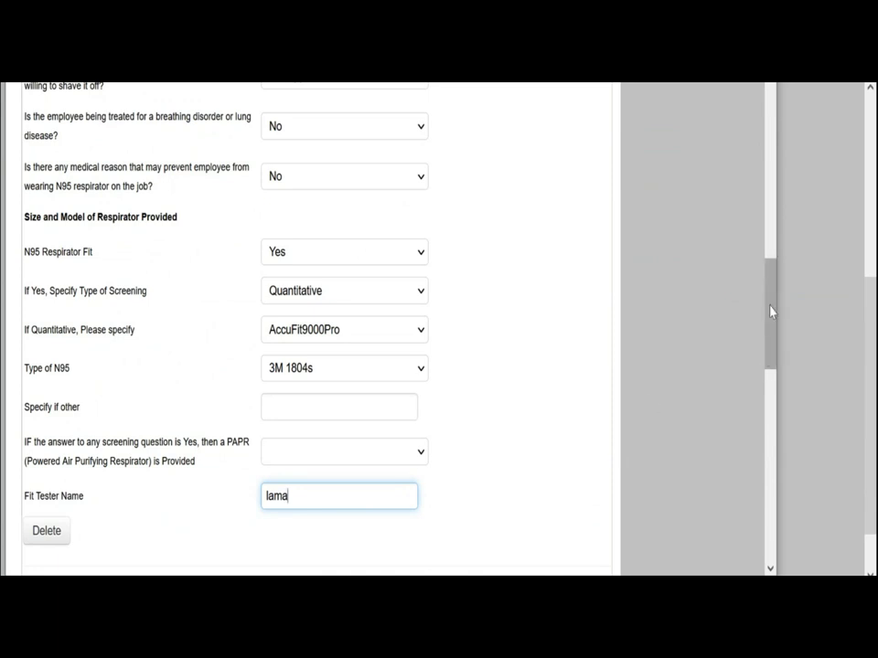
drag(770, 311, 780, 435)
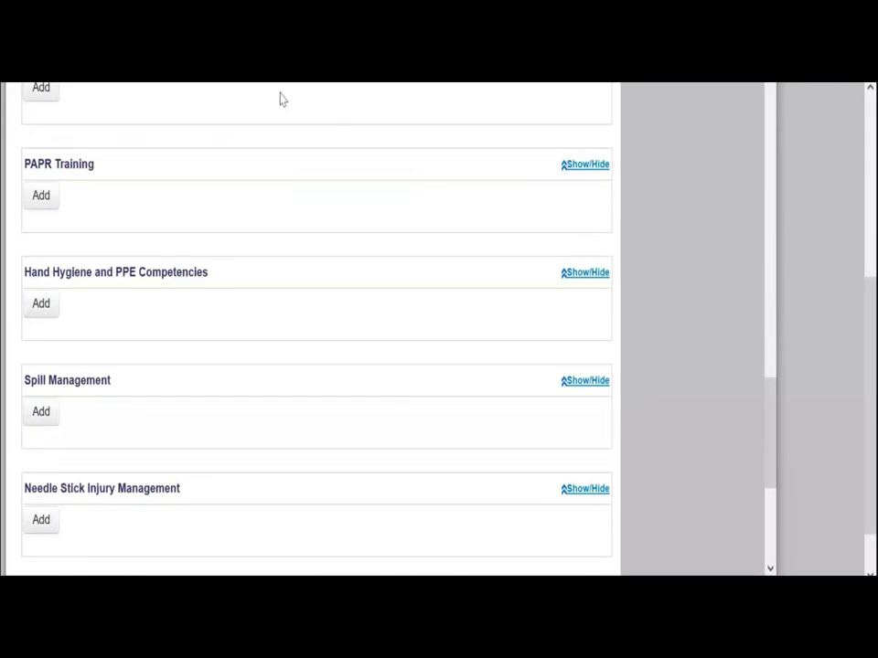
Step: Add a PAPR Training entry with Training Done Yes, dated 6/29/2021
click(42, 197)
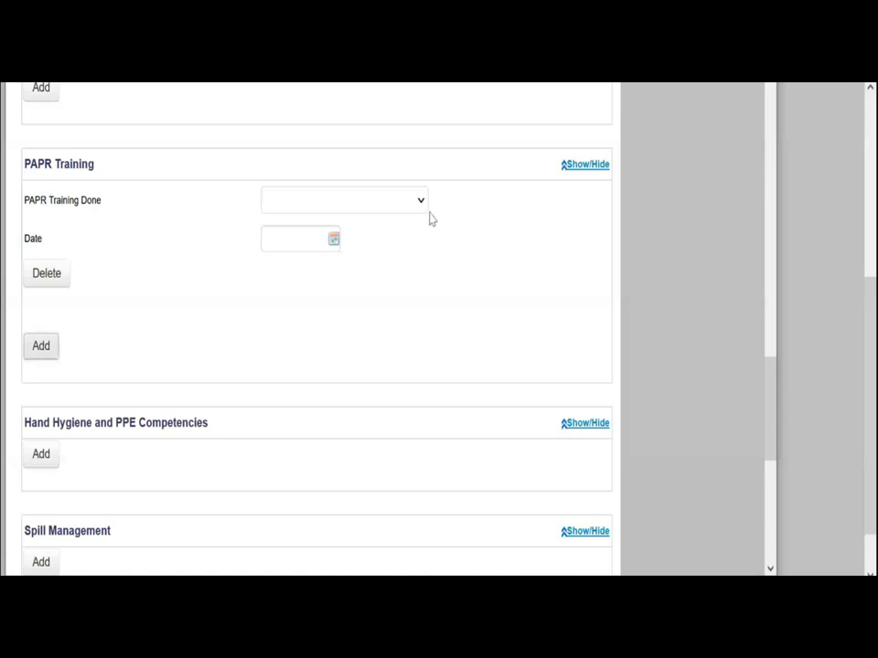
click(422, 208)
click(353, 252)
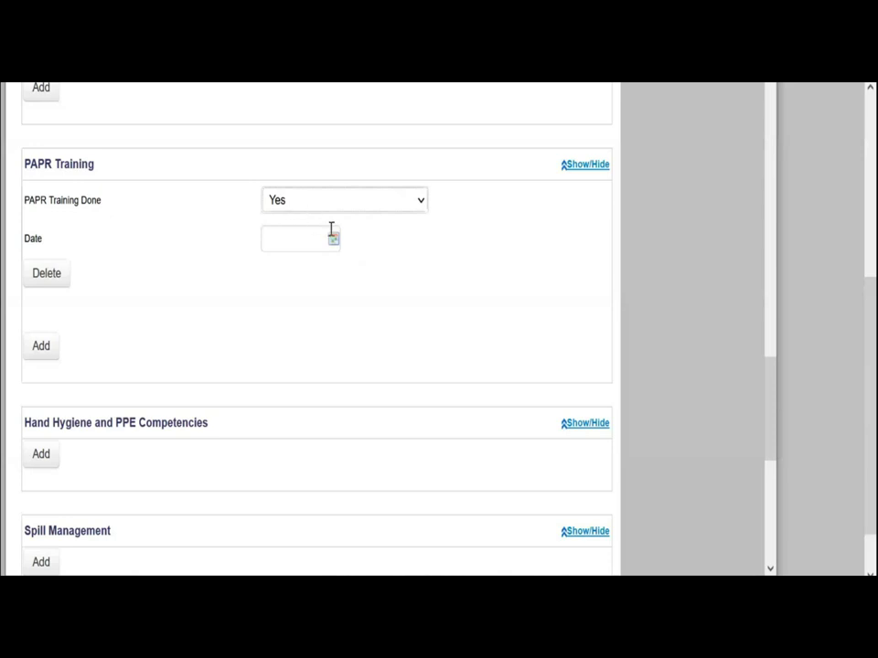
click(332, 237)
click(334, 238)
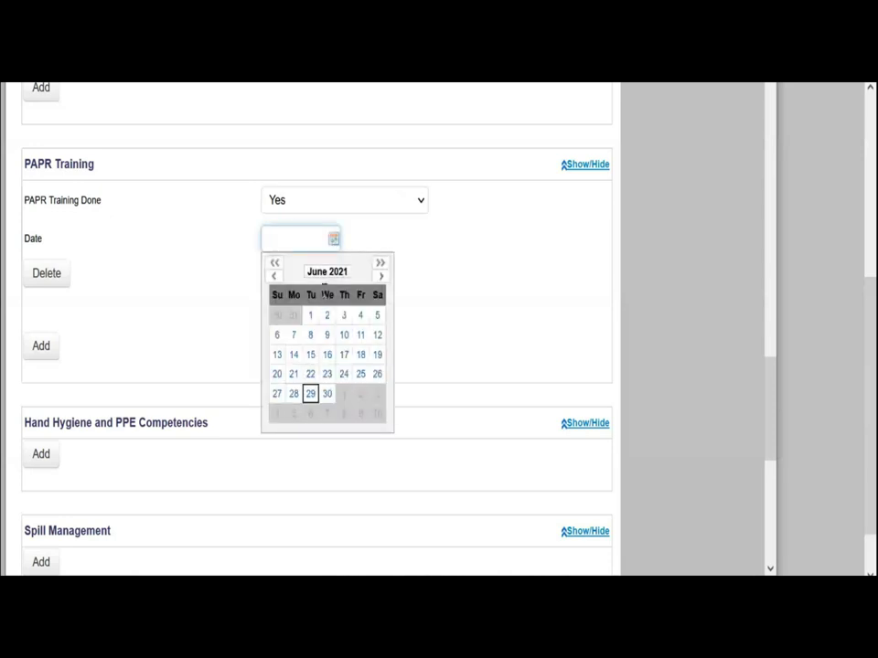
click(310, 394)
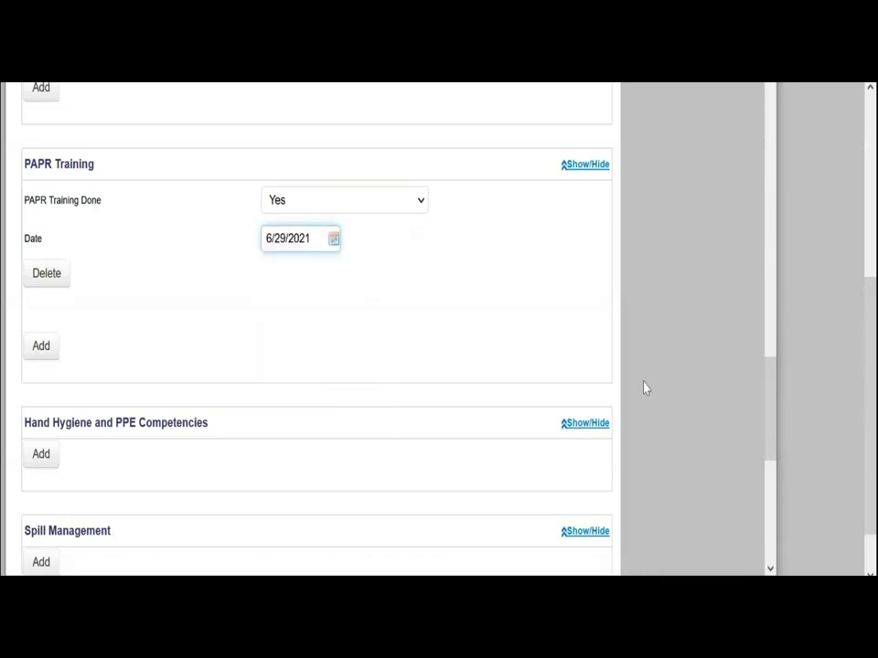
scroll(764, 417, down, 3)
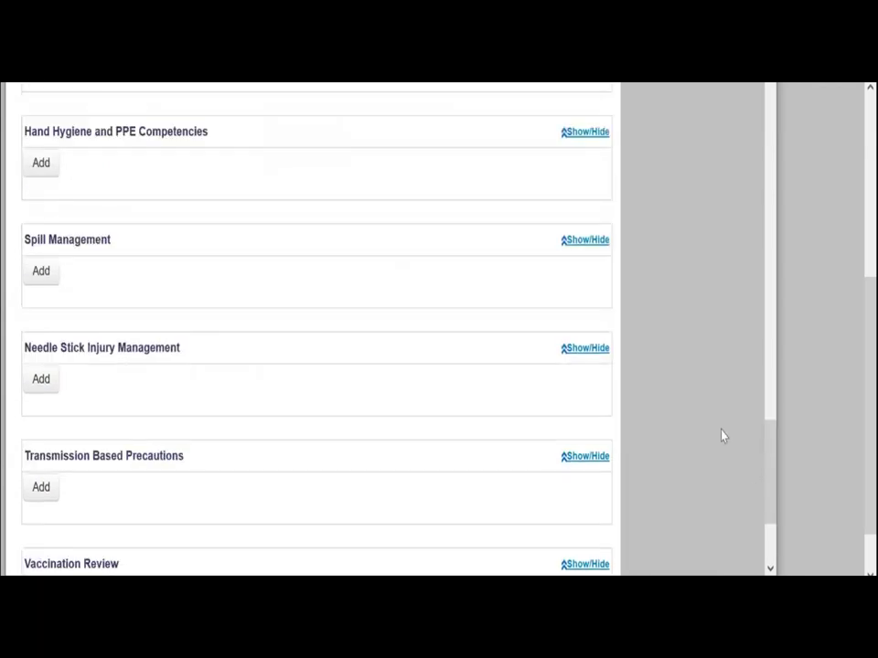
Step: Add a competencies entry with hand hygiene competency Yes, dated 6/29/2021
click(41, 163)
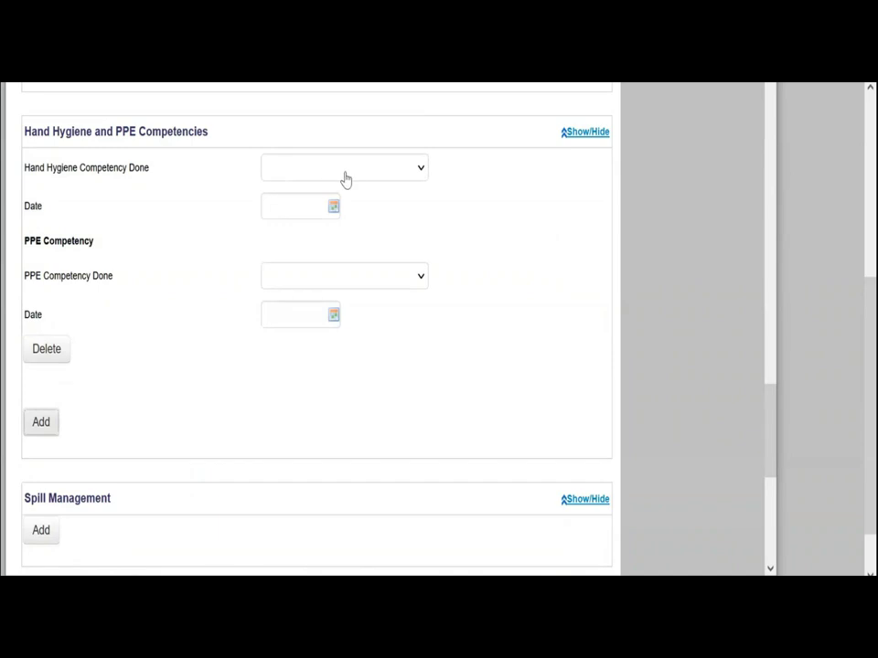
click(343, 175)
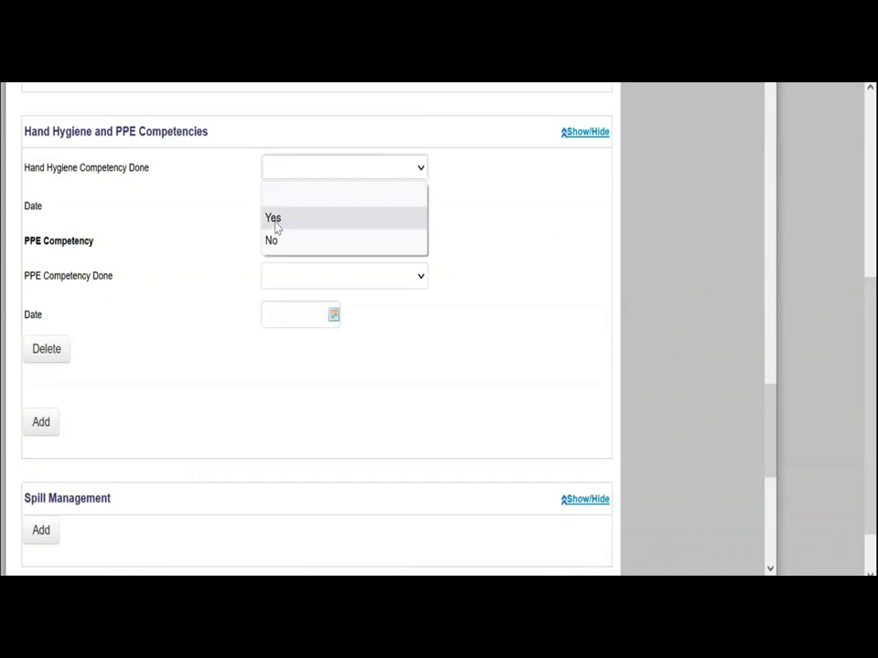
click(276, 219)
click(334, 205)
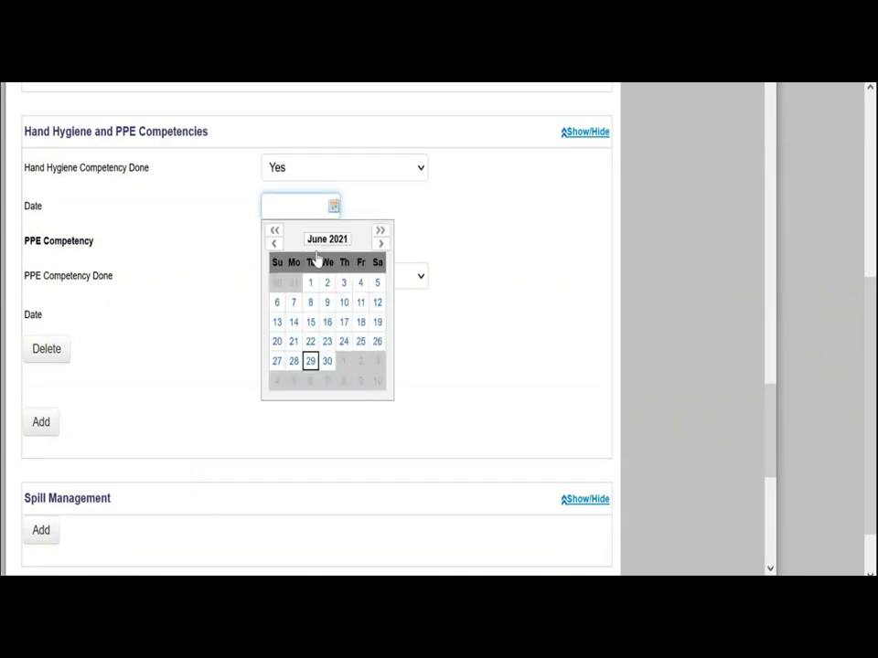
click(310, 361)
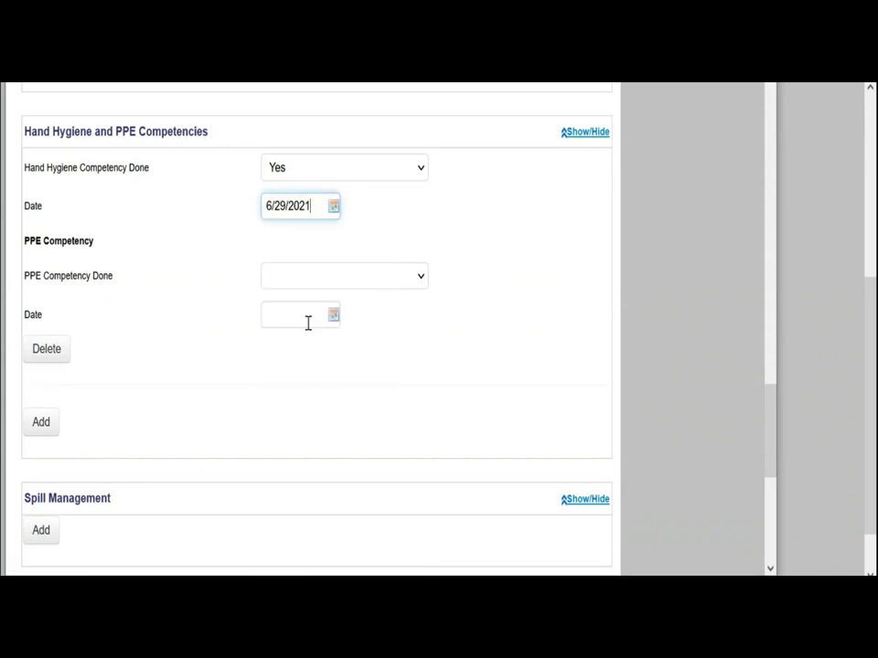
Step: Set PPE competency to Yes, dated 6/29/2021
click(297, 278)
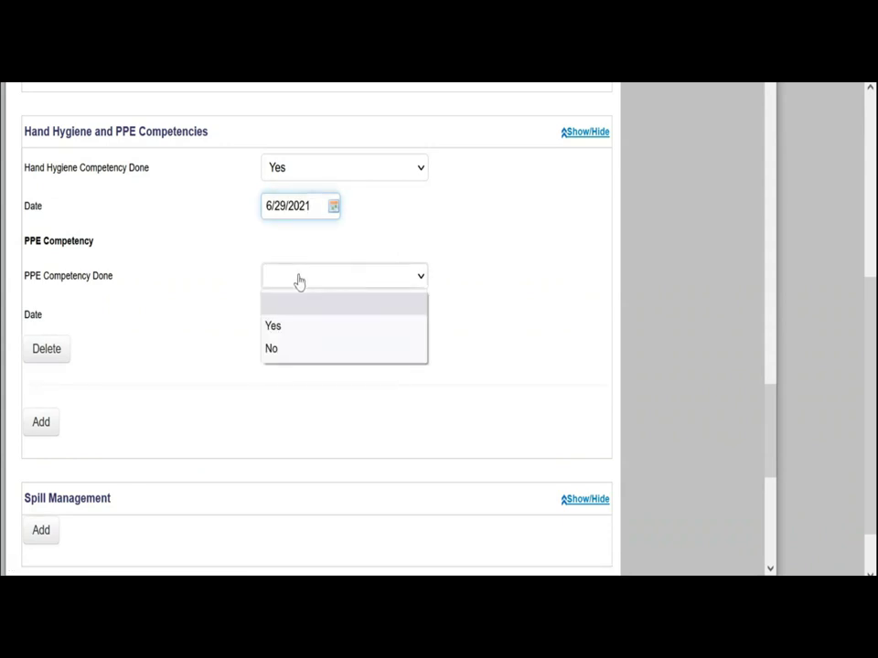
click(289, 327)
click(288, 316)
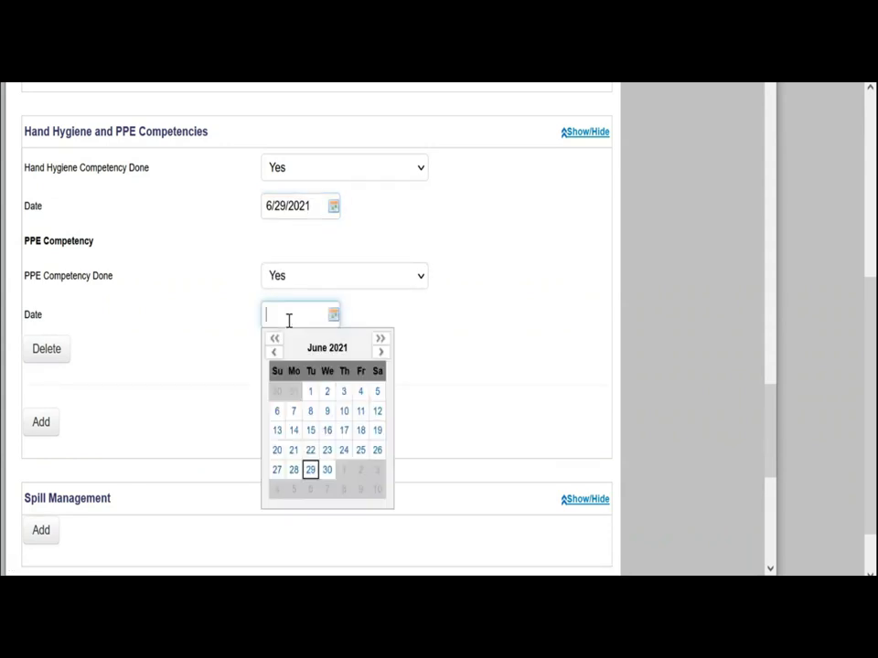
click(310, 472)
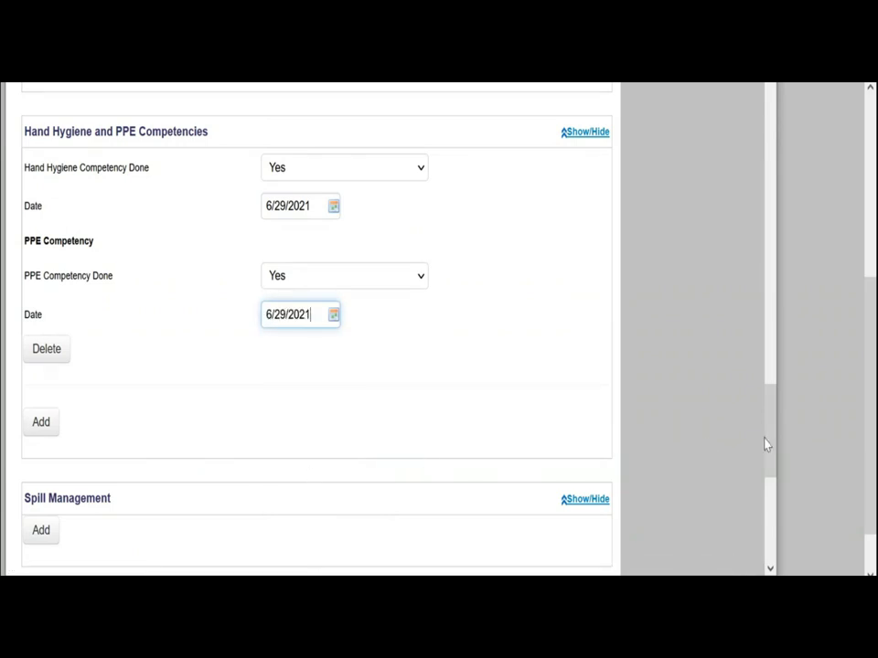
drag(766, 445, 760, 512)
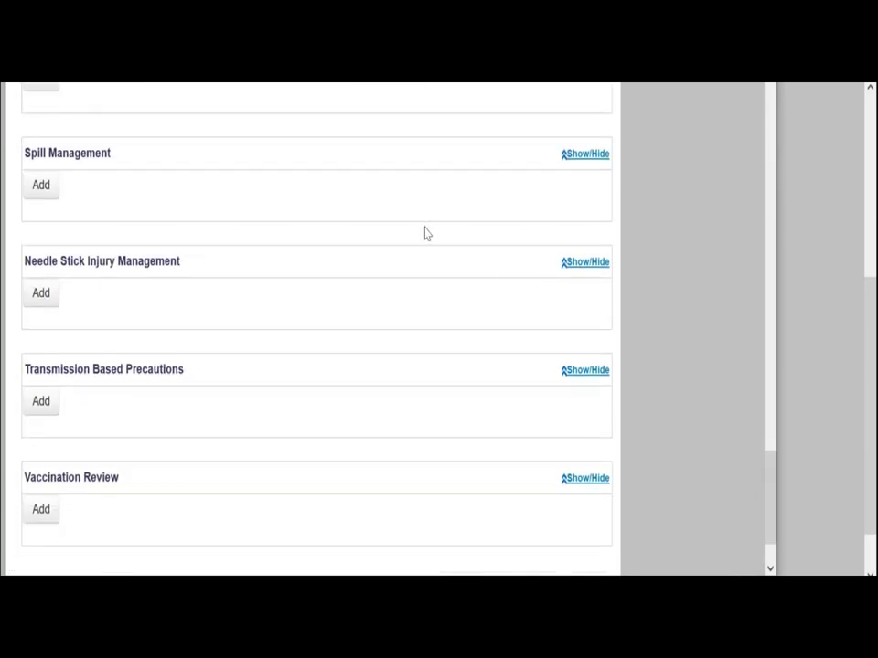
Step: Add a Spill Management entry with Training Done Yes and date 6/29/2021
click(42, 185)
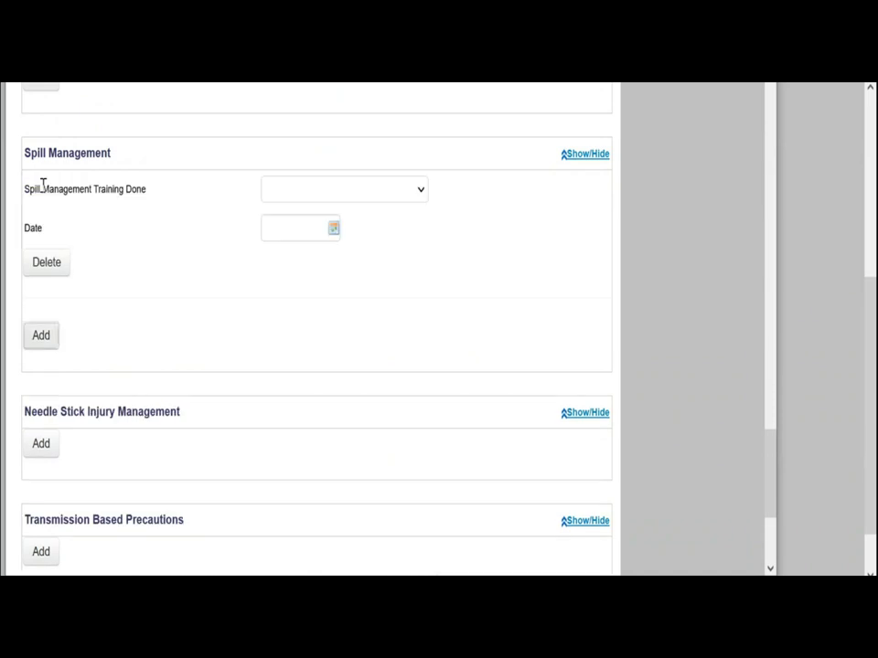
click(367, 197)
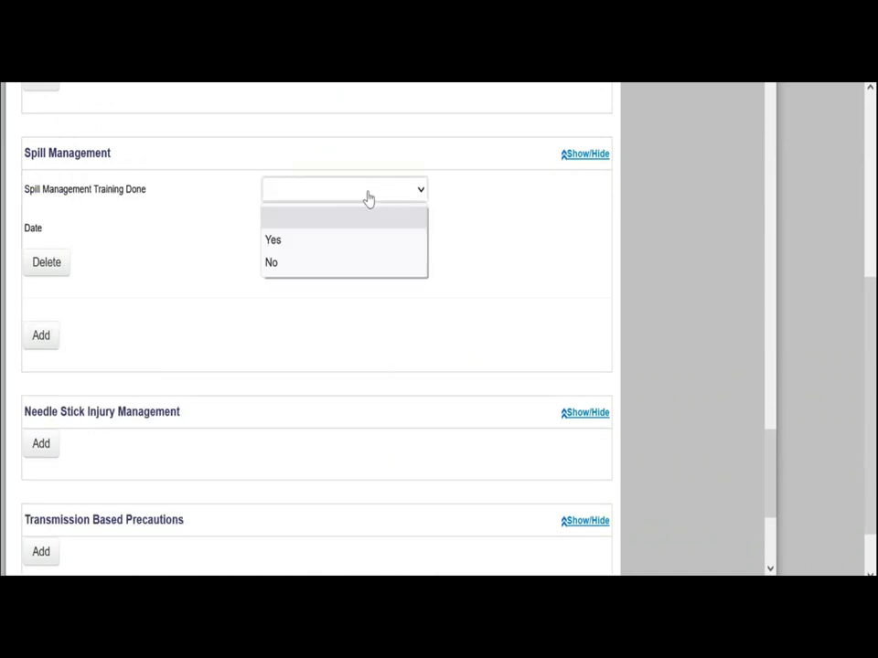
click(339, 239)
click(310, 231)
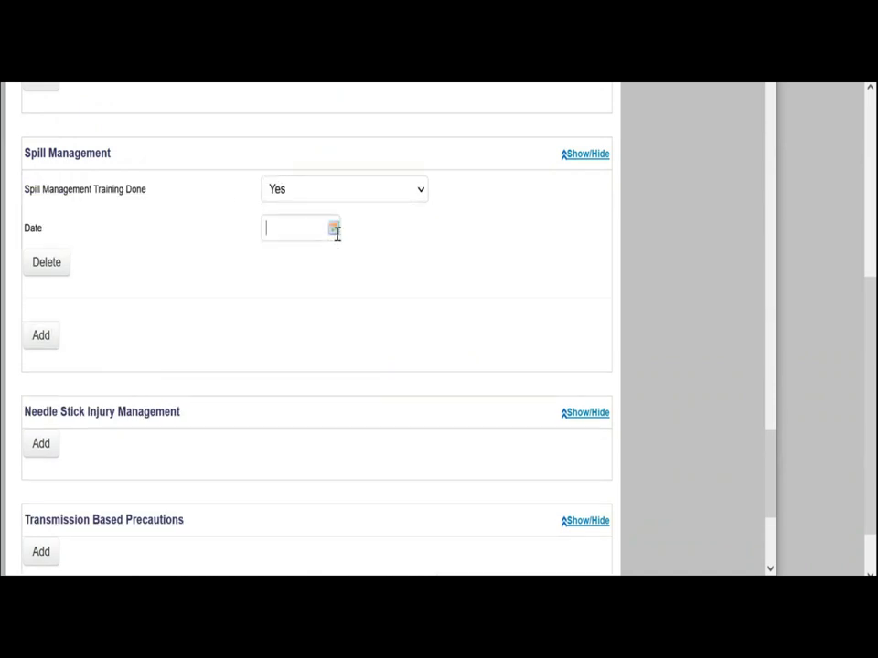
click(335, 230)
click(310, 382)
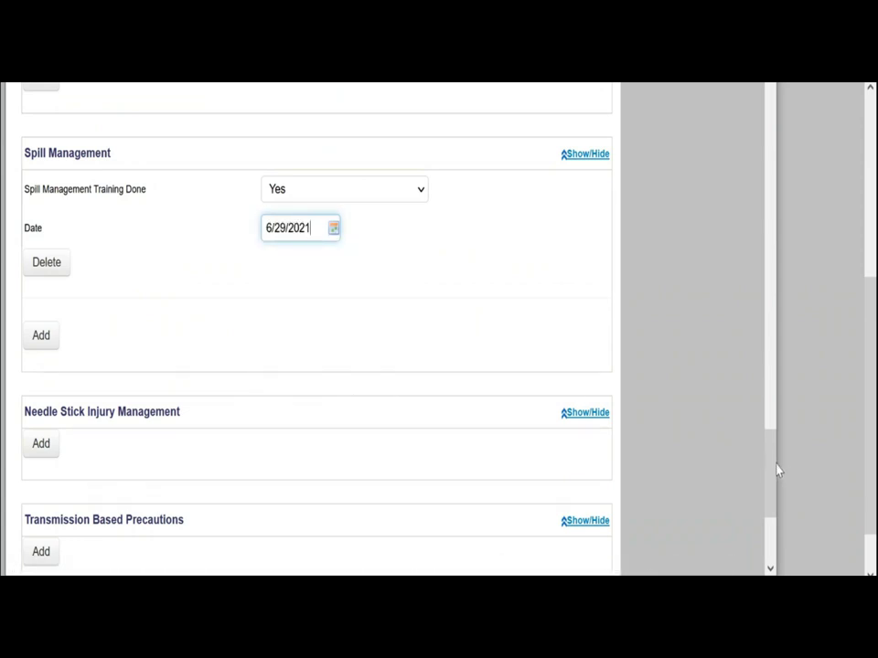
drag(776, 468, 770, 505)
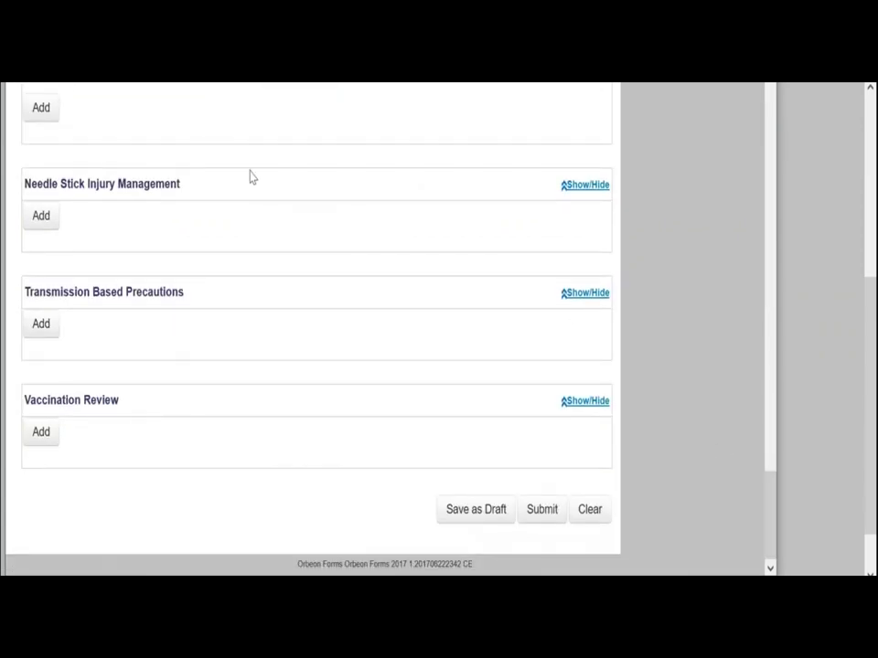
Step: Add a Needle Stick Injury Management entry with Training done Yes and date 6/29/2021
click(48, 216)
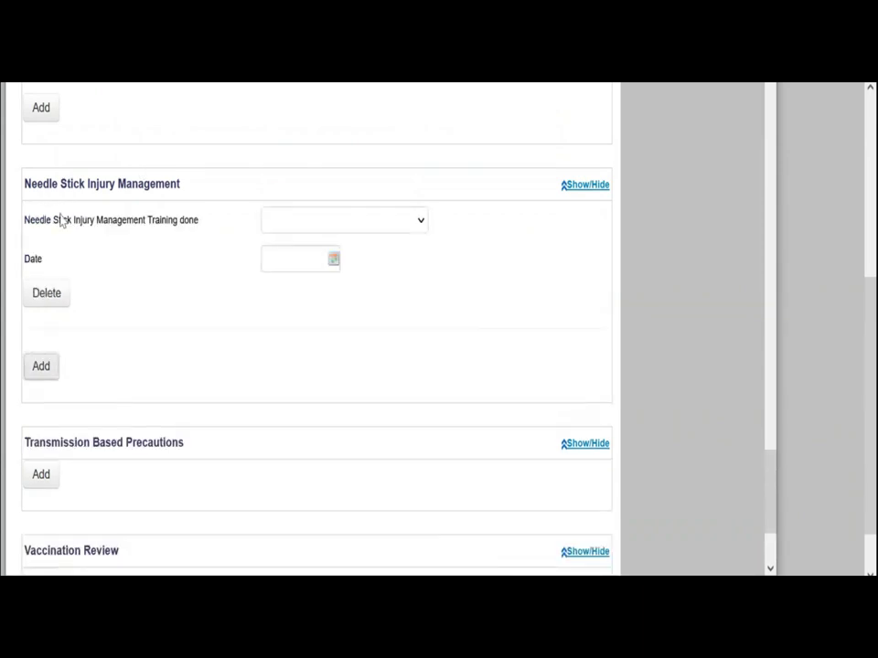
click(348, 223)
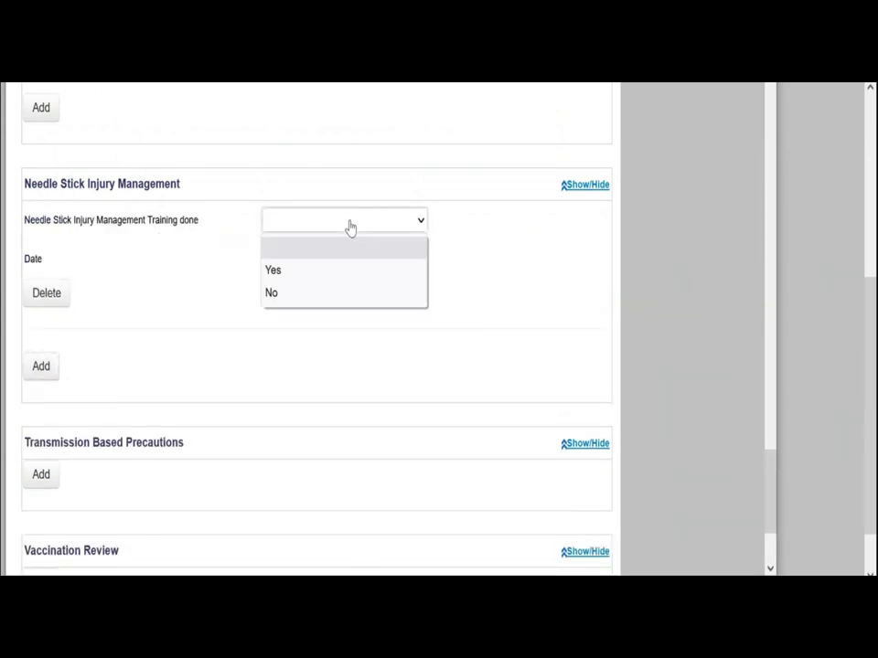
click(301, 271)
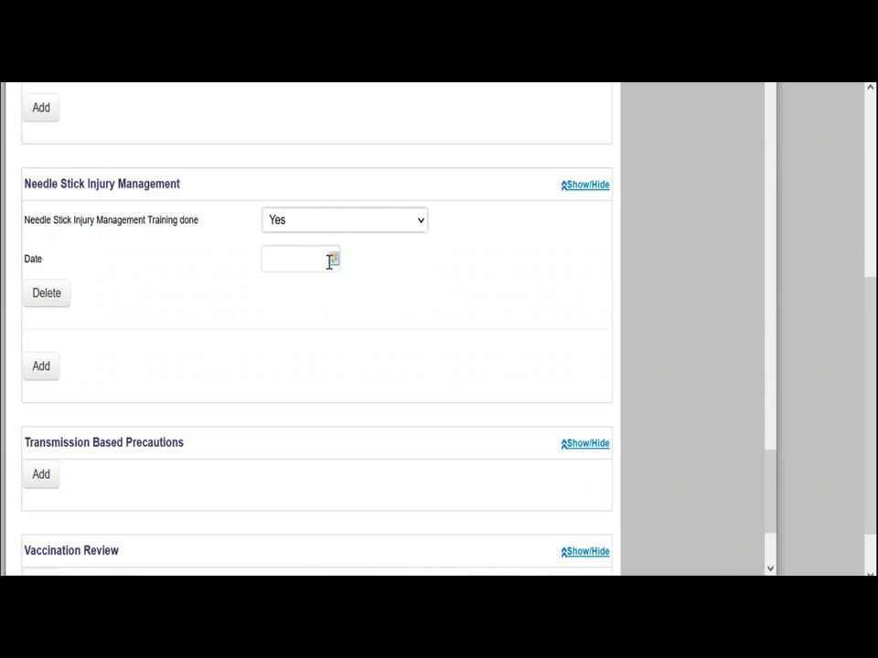
click(329, 261)
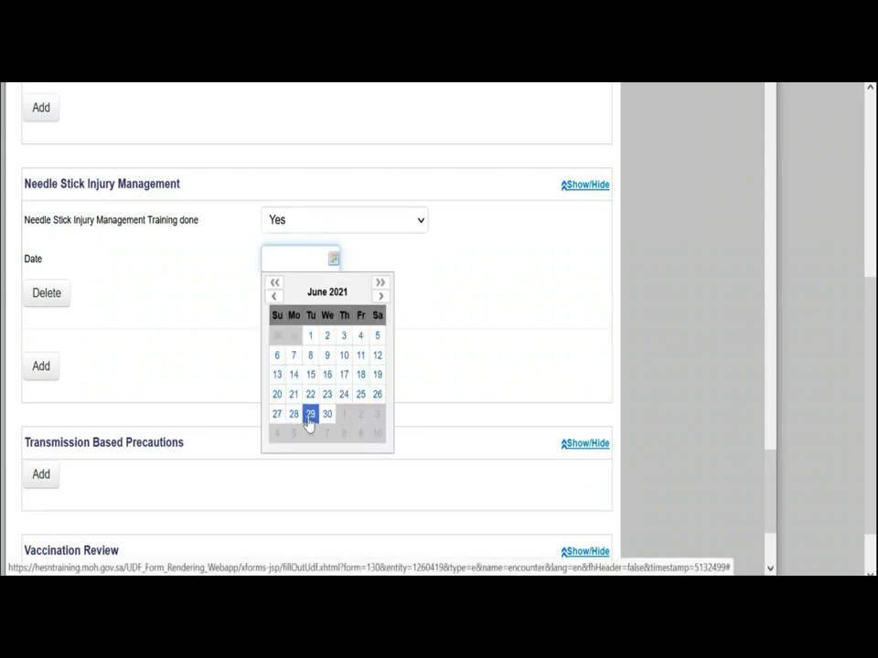
click(310, 414)
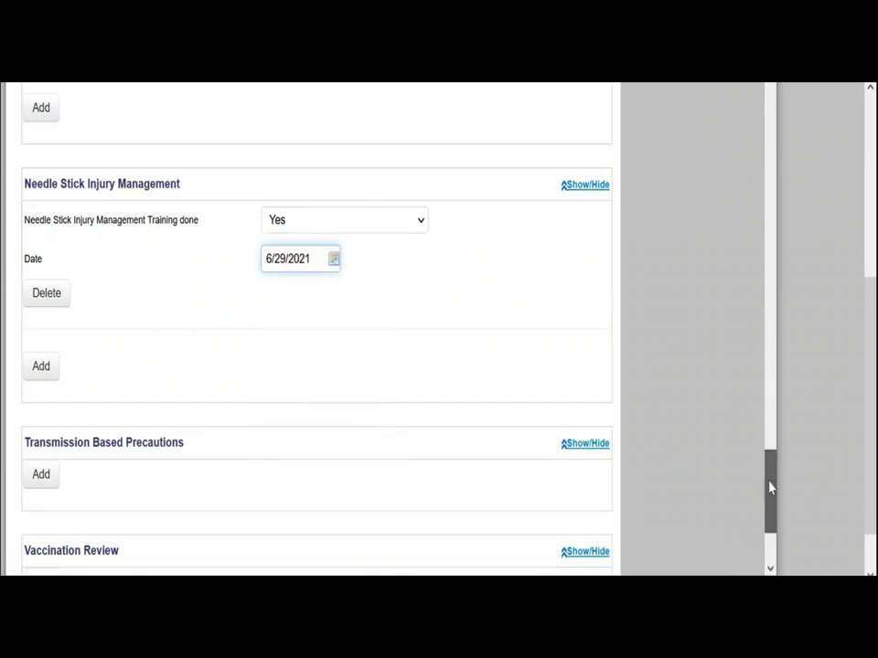
drag(768, 488, 749, 518)
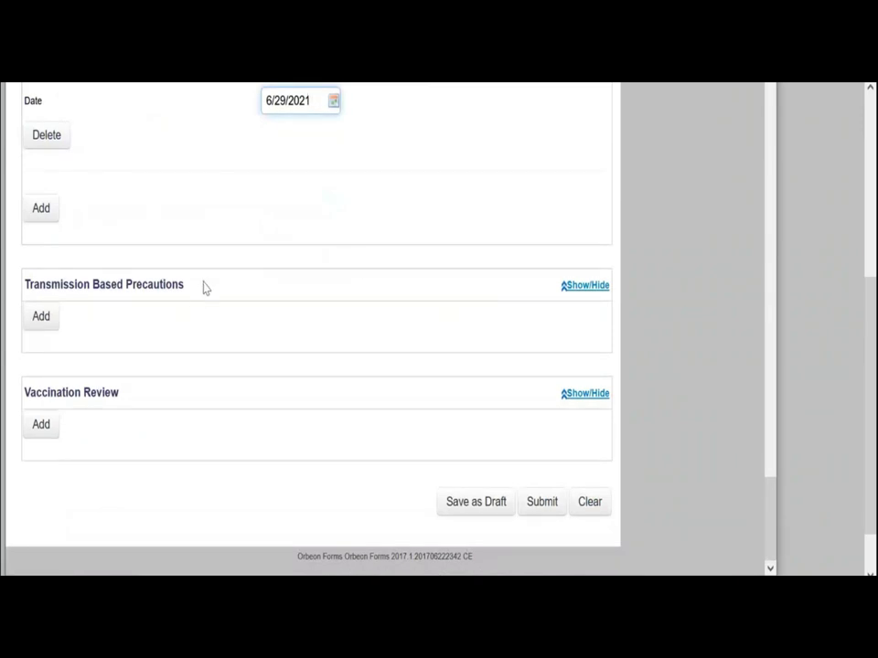
Step: Add a Transmission Based Precautions entry with Training Done Yes and date 6/29/2021
click(42, 318)
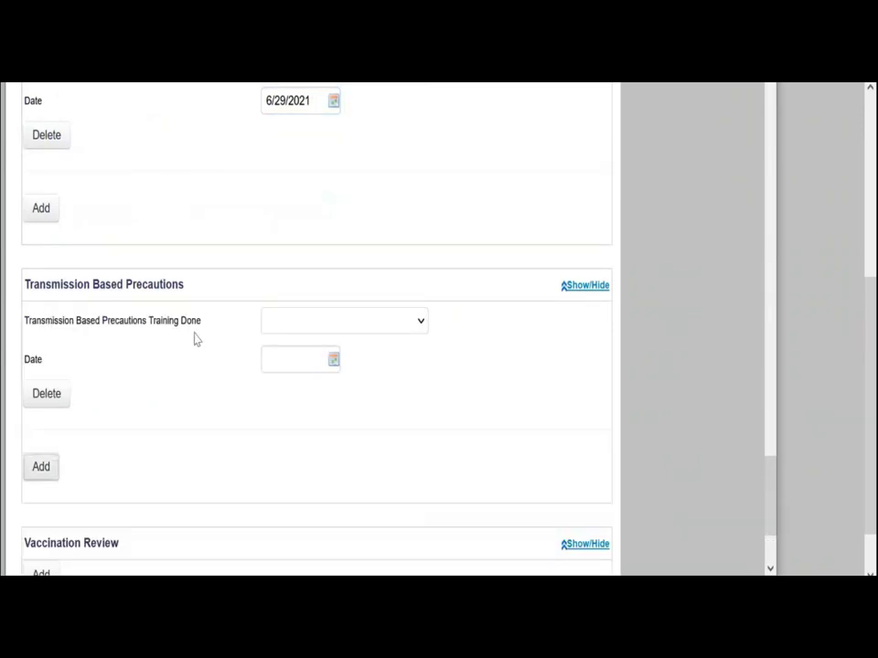
click(308, 329)
click(288, 370)
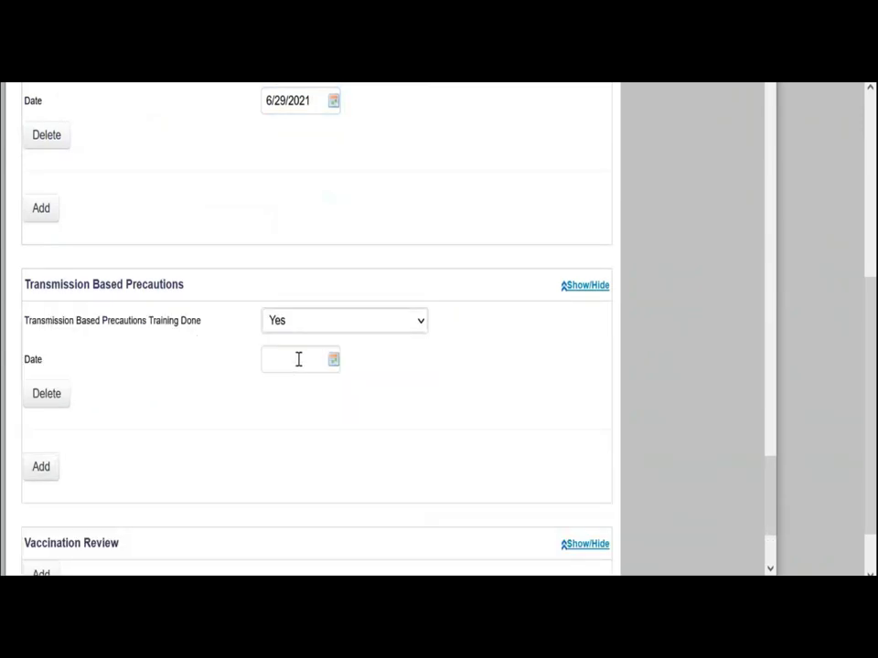
click(334, 360)
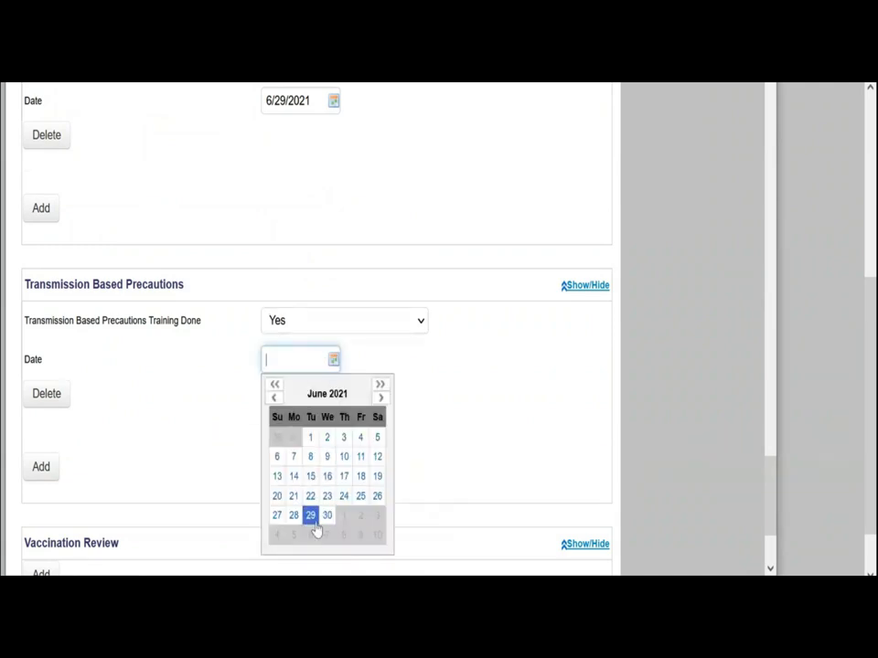
click(311, 515)
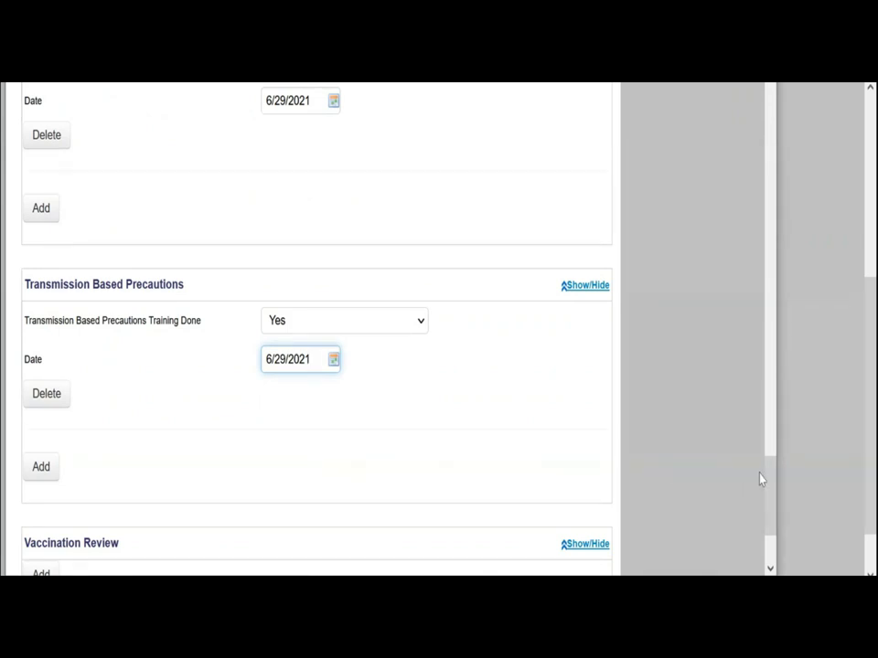
drag(762, 476, 772, 508)
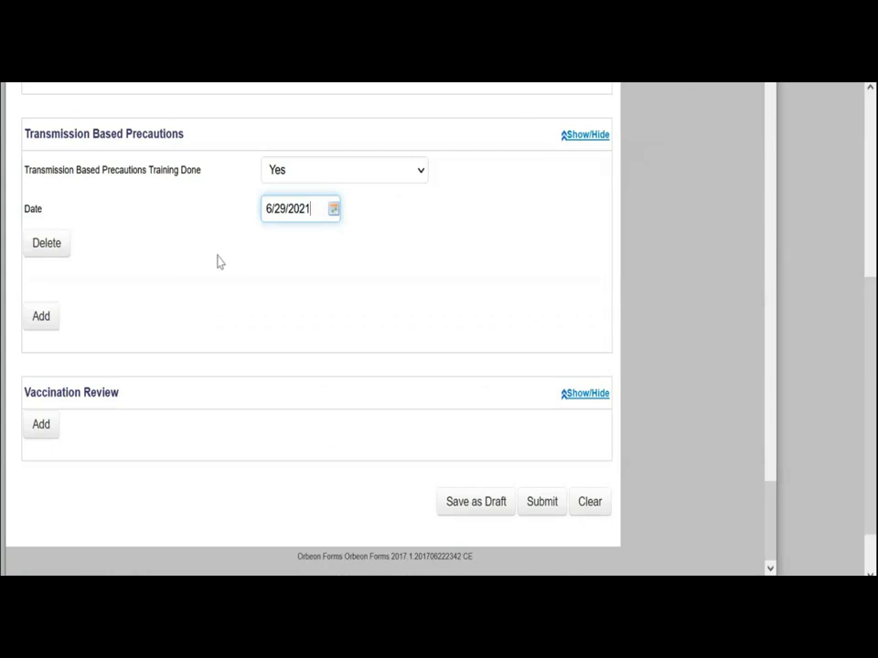
Step: Add a Vaccination Review entry with review date 6/29/2021 and influenza vaccine Yes
click(41, 426)
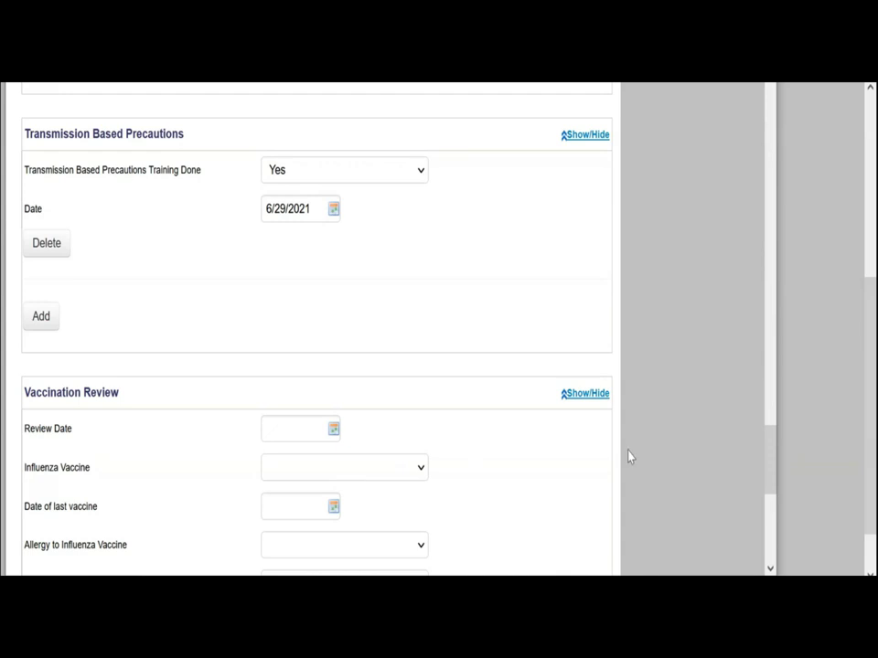
drag(768, 460, 758, 496)
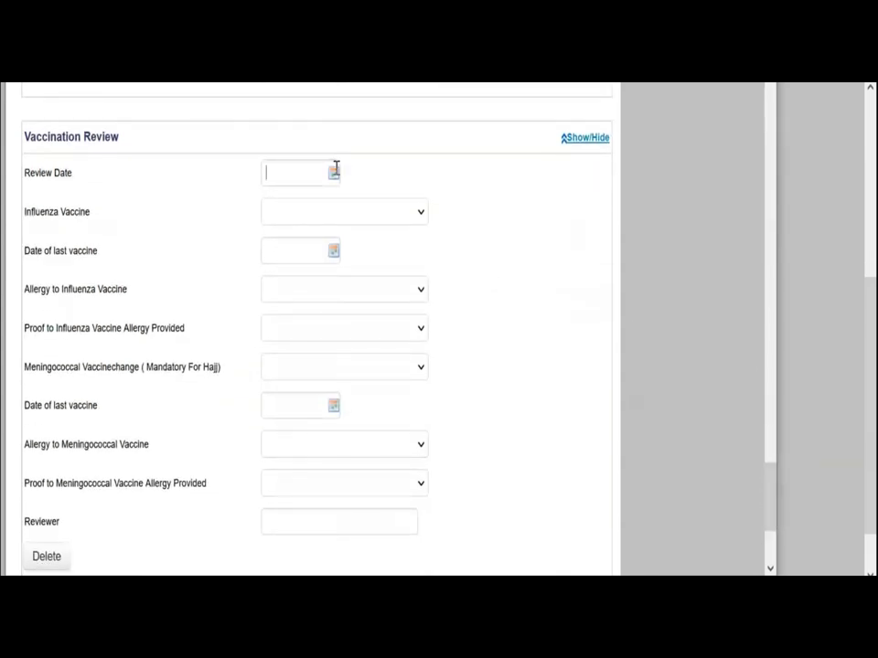
click(310, 327)
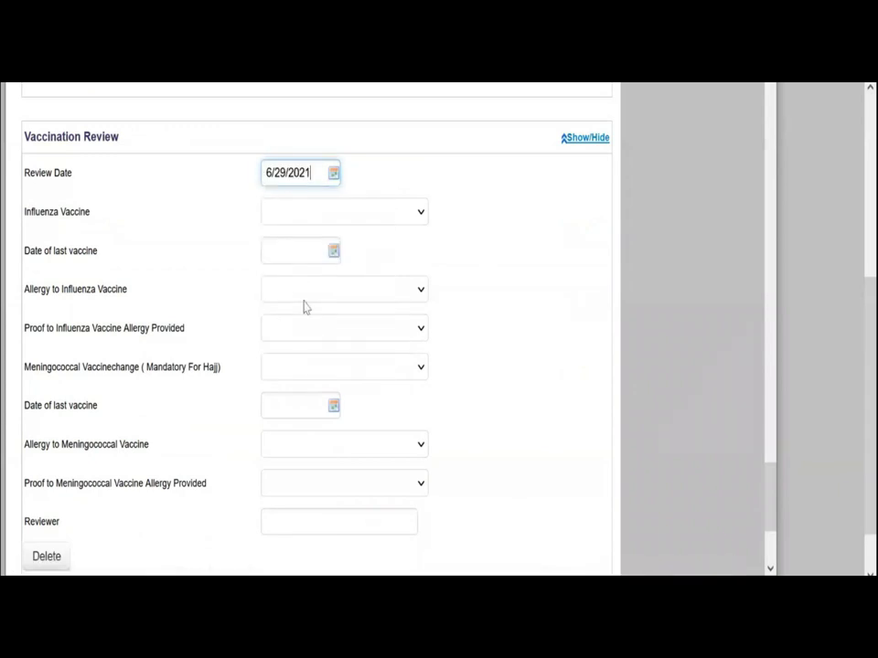
click(296, 218)
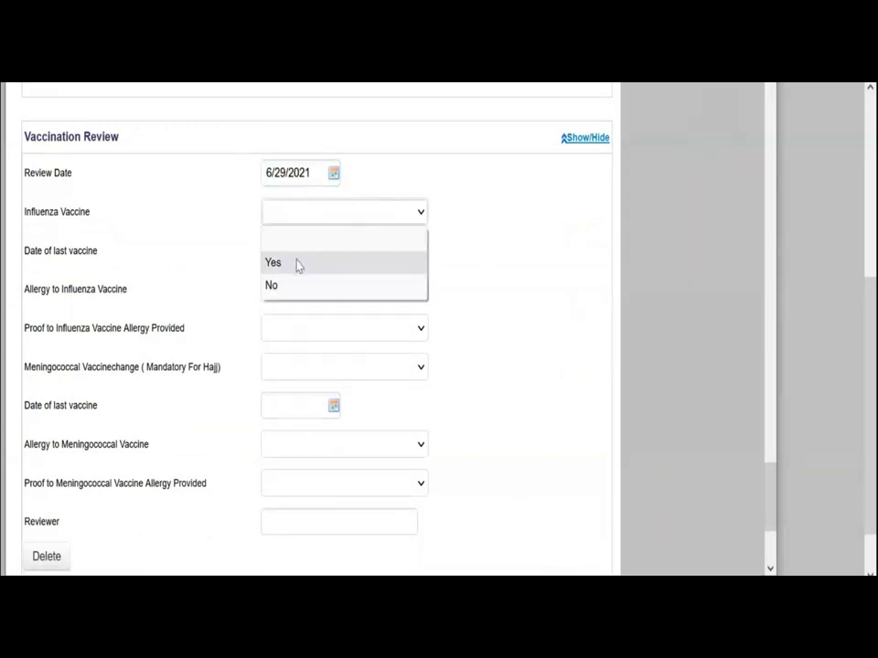
click(297, 263)
Step: Set the last influenza vaccine date to 6/1/2020 and influenza vaccine allergy to No
click(336, 250)
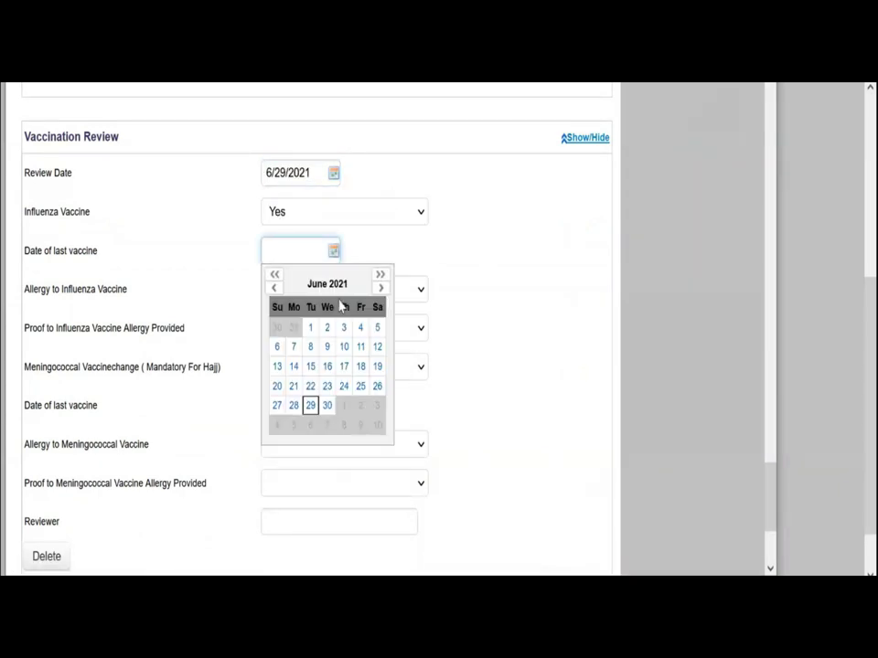
click(274, 277)
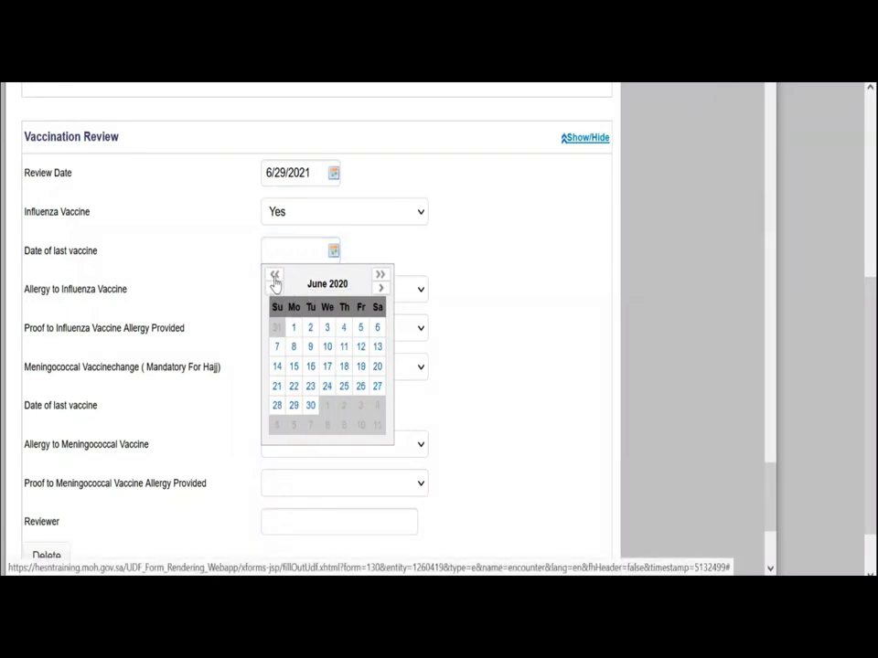
click(293, 327)
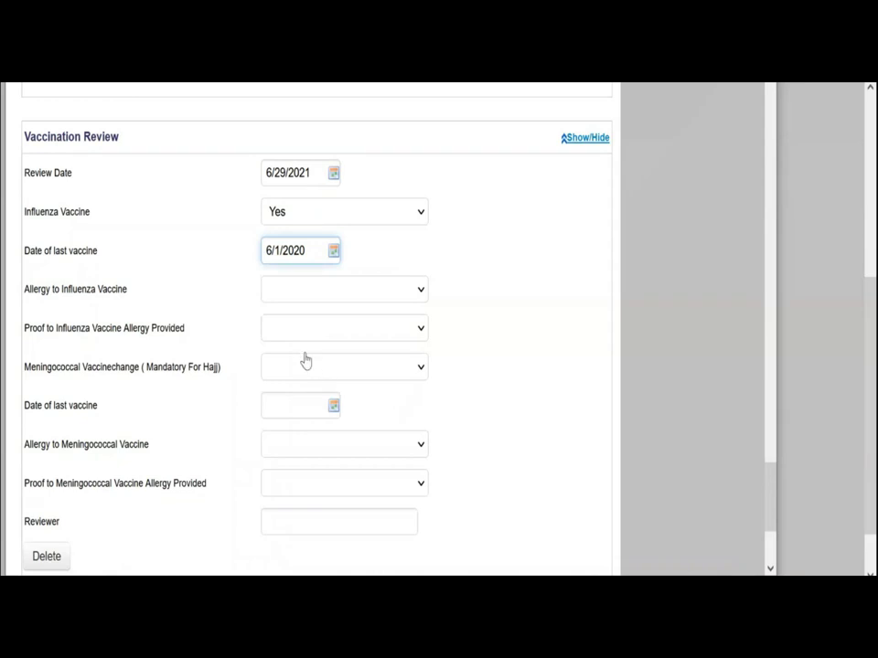
click(382, 293)
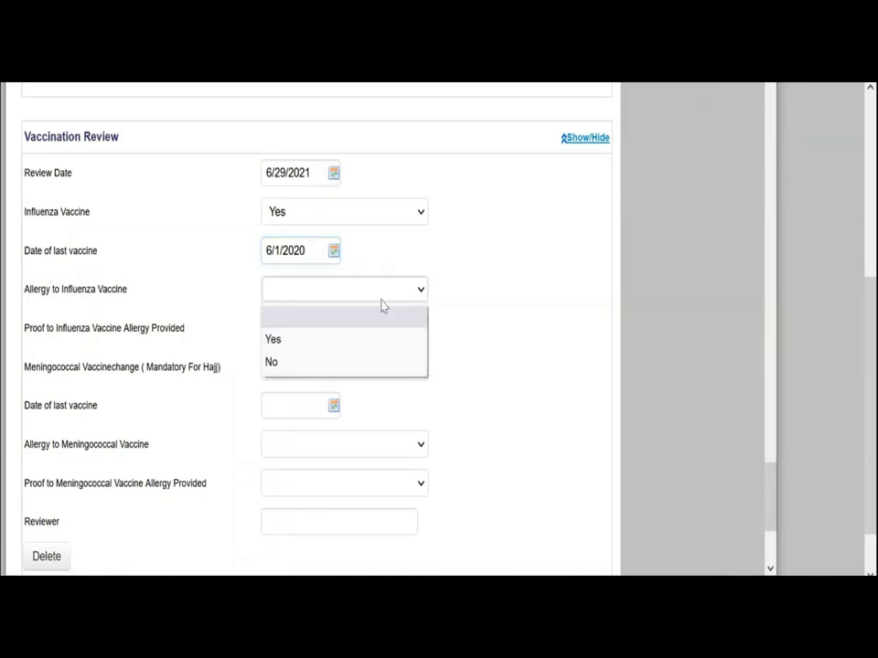
click(347, 365)
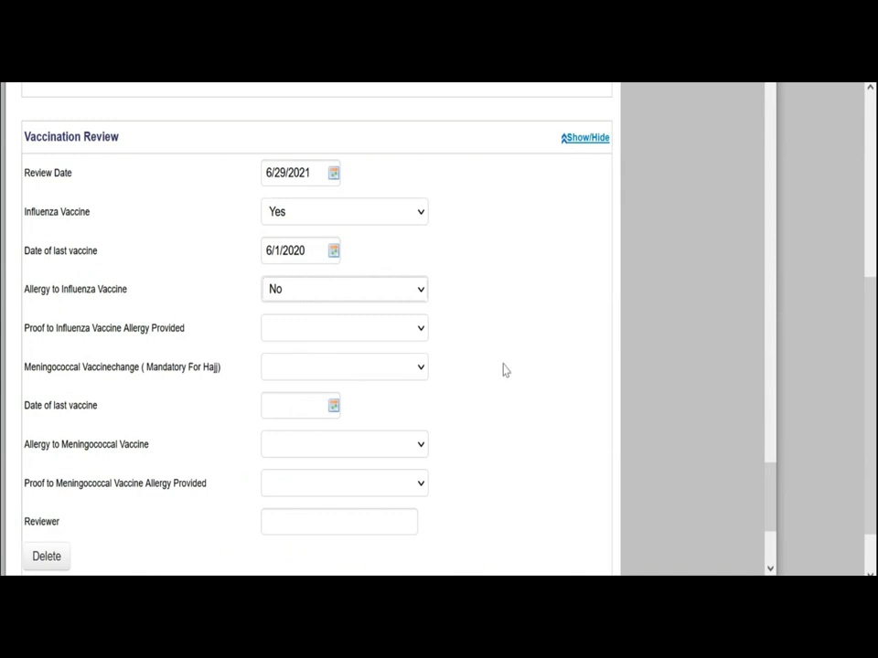
drag(770, 490, 774, 519)
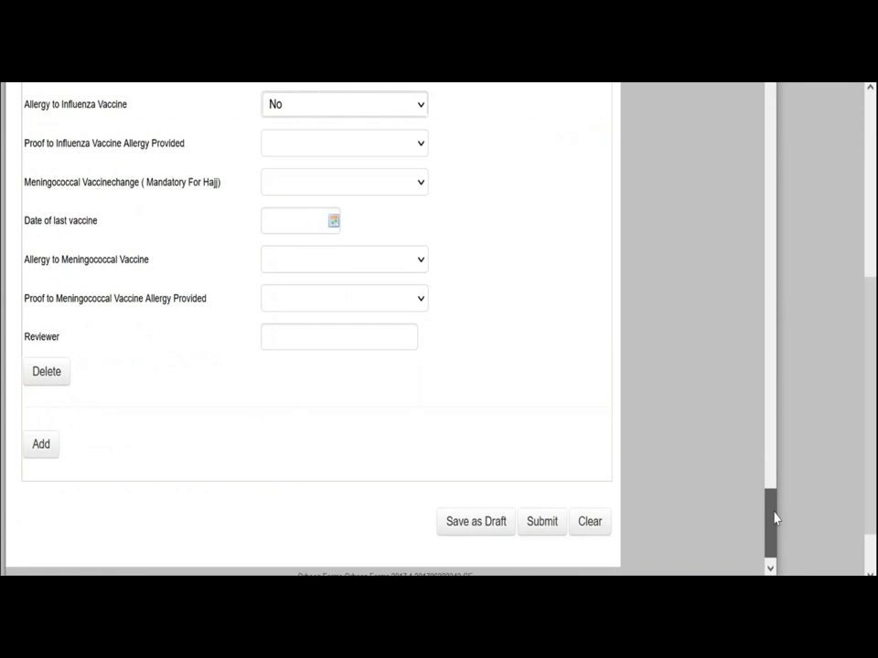
scroll(774, 519, down, 1)
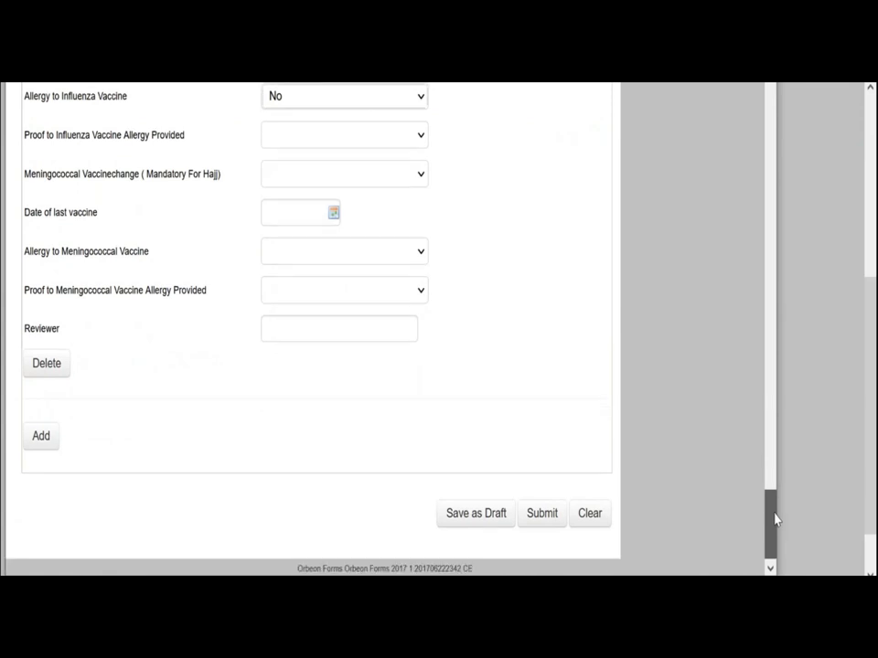
drag(774, 518, 742, 223)
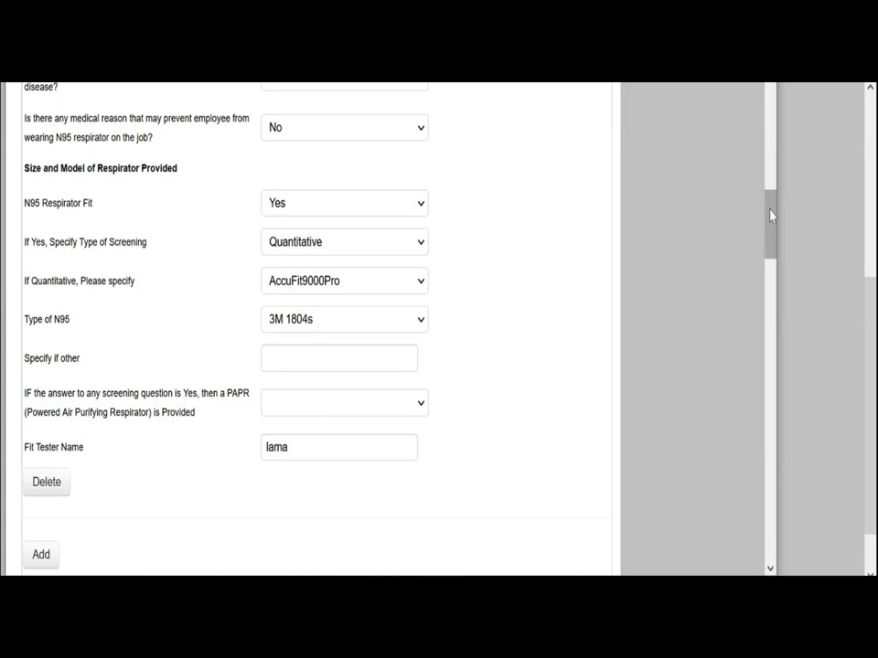
drag(770, 216, 763, 525)
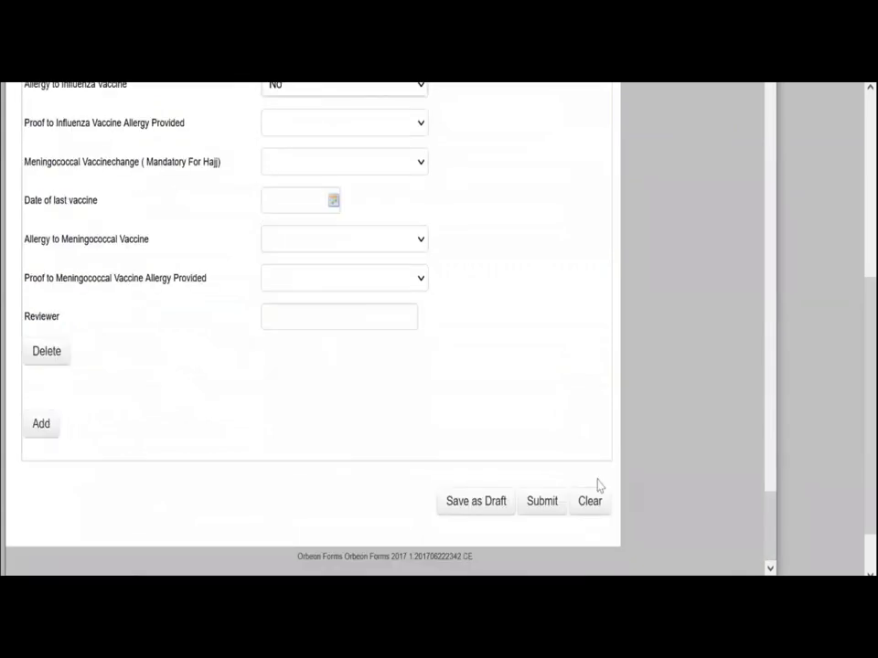
Step: Submit the BICSL checklist and close the saved confirmation window
click(541, 509)
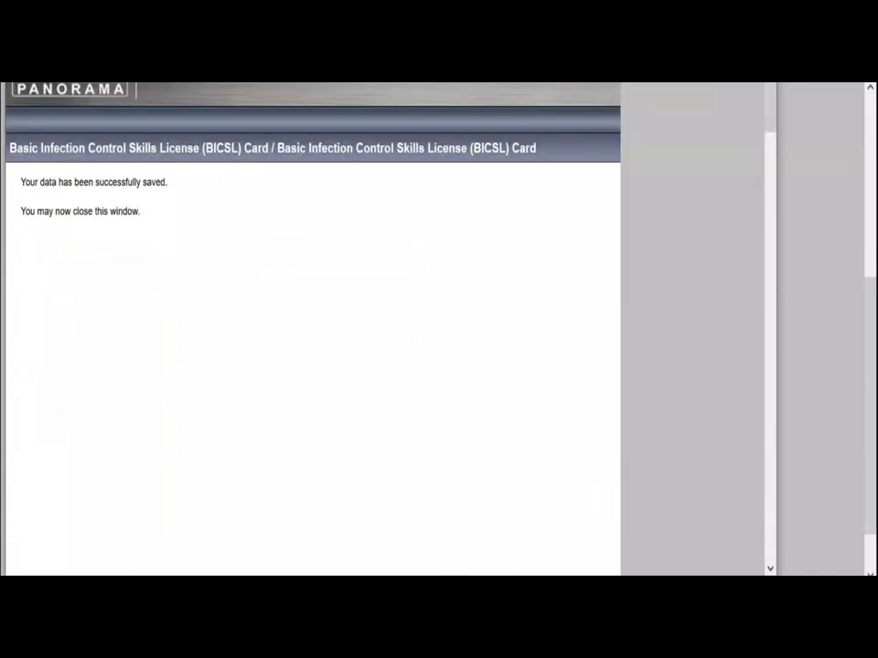
key(ctrl+w)
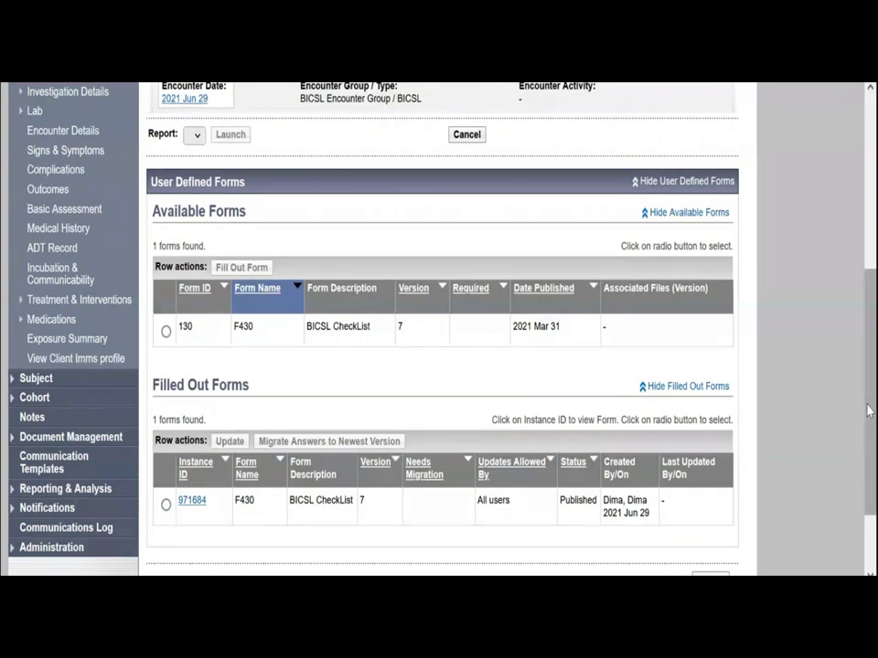
Step: Select the published BICSL CheckList under Filled Out Forms and reopen it for updating
drag(868, 411, 765, 186)
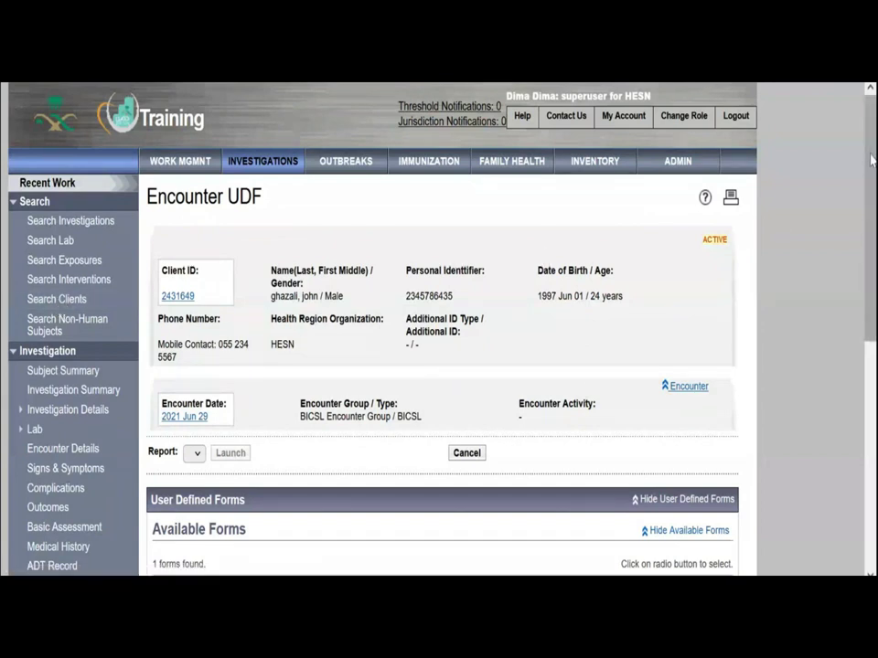
scroll(874, 194, down, 4)
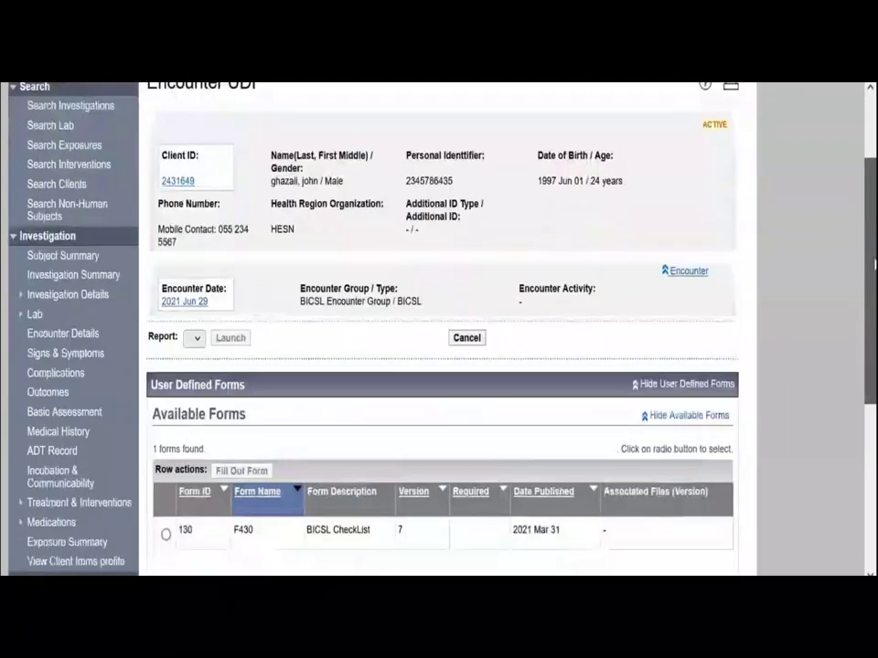
scroll(871, 384, down, 3)
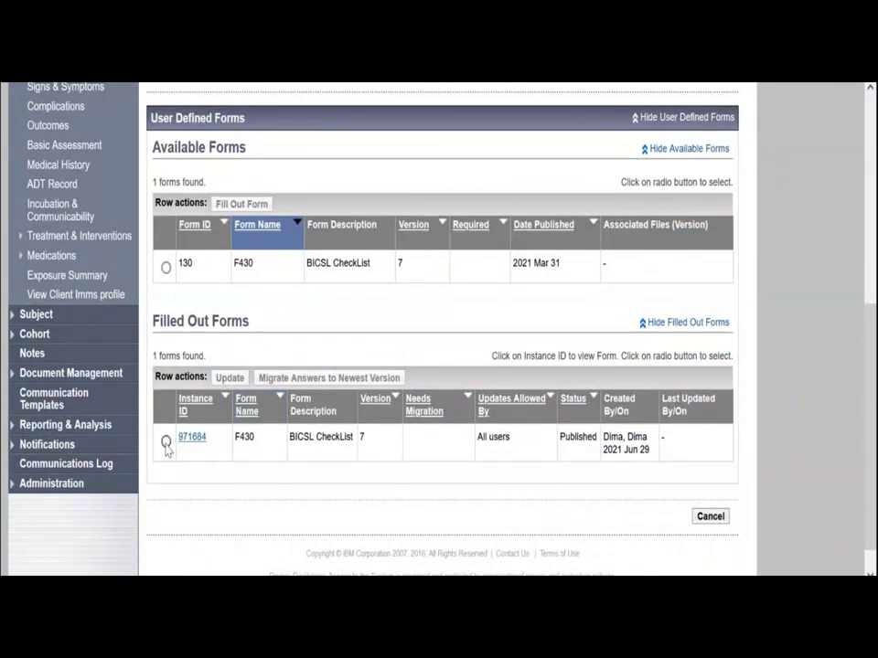
click(167, 443)
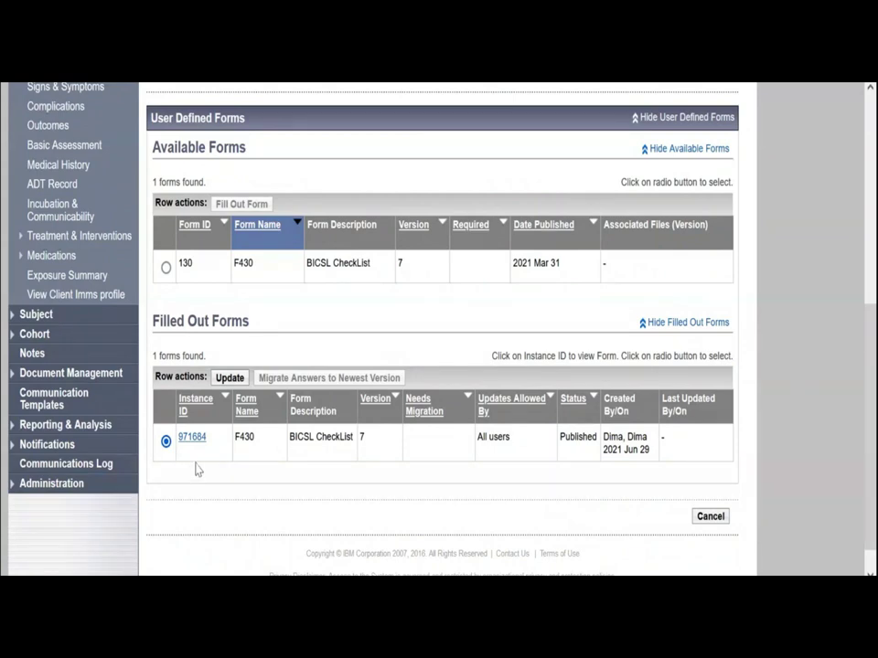
click(226, 378)
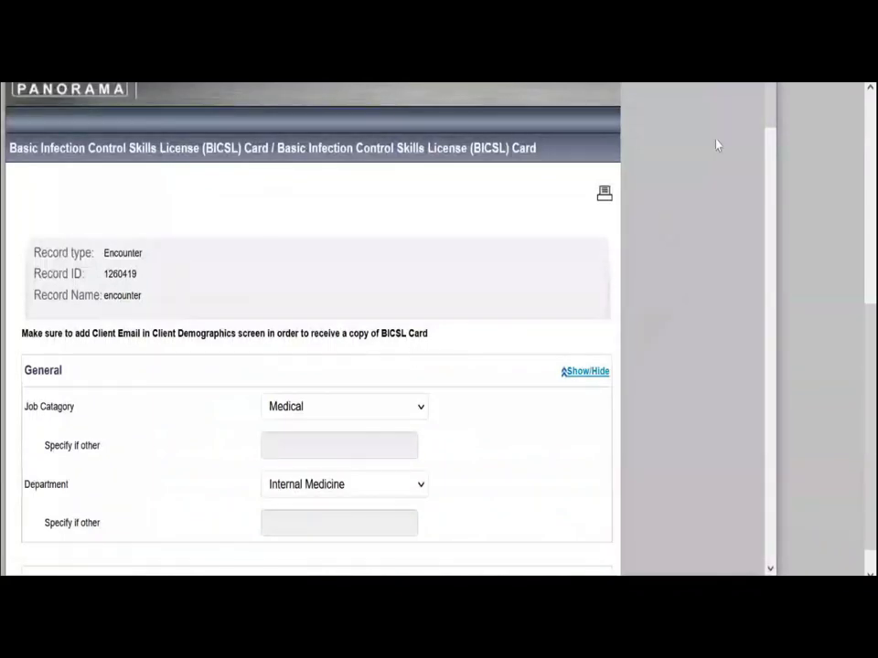
Step: Review the reopened BICSL Card form, then close it to return to the Encounter UDF page
drag(771, 110, 770, 520)
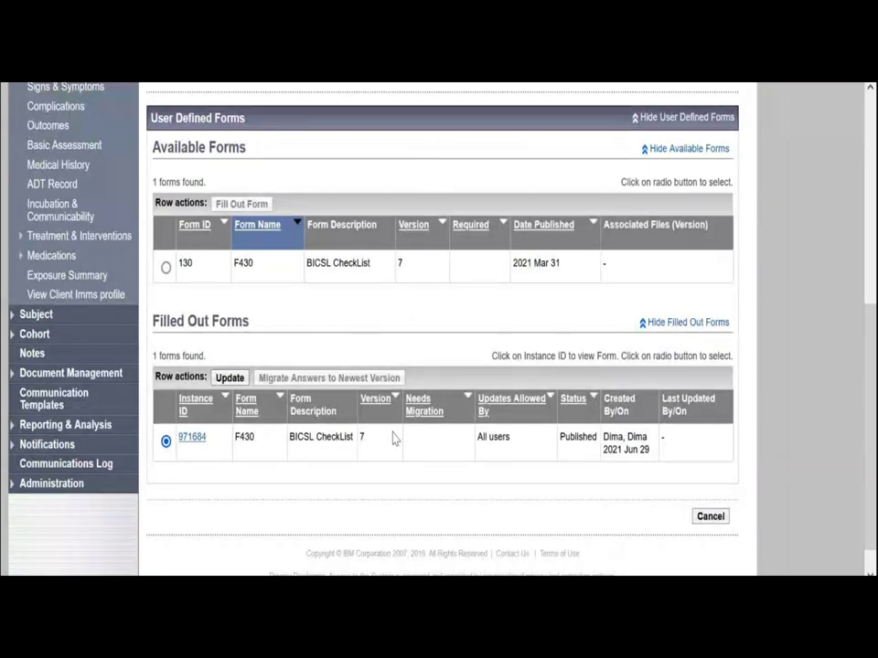
Step: Select the client ID for copying, then open Search Clients with the Personal Identifier field ready
scroll(869, 302, up, 3)
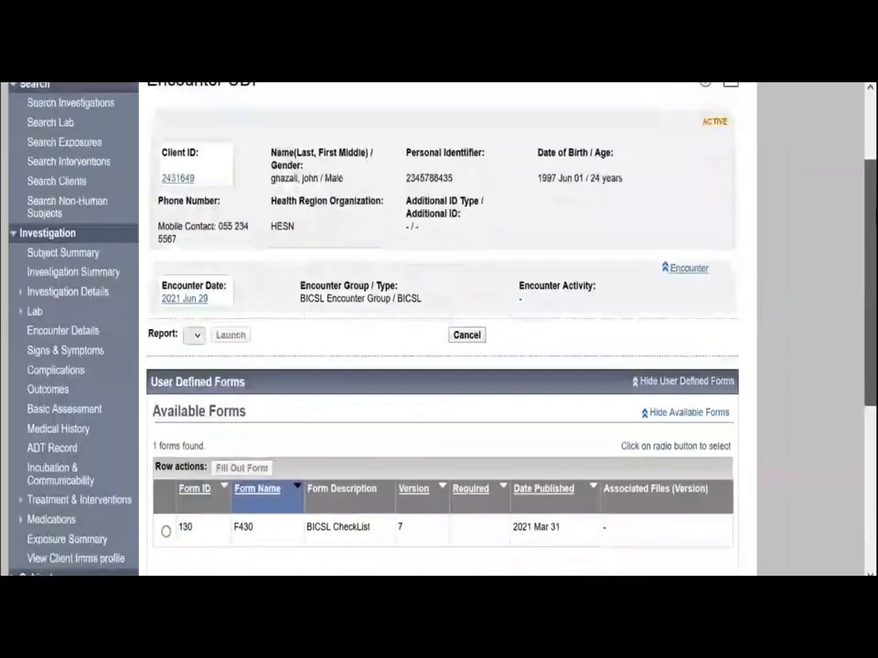
scroll(439, 329, up, 2)
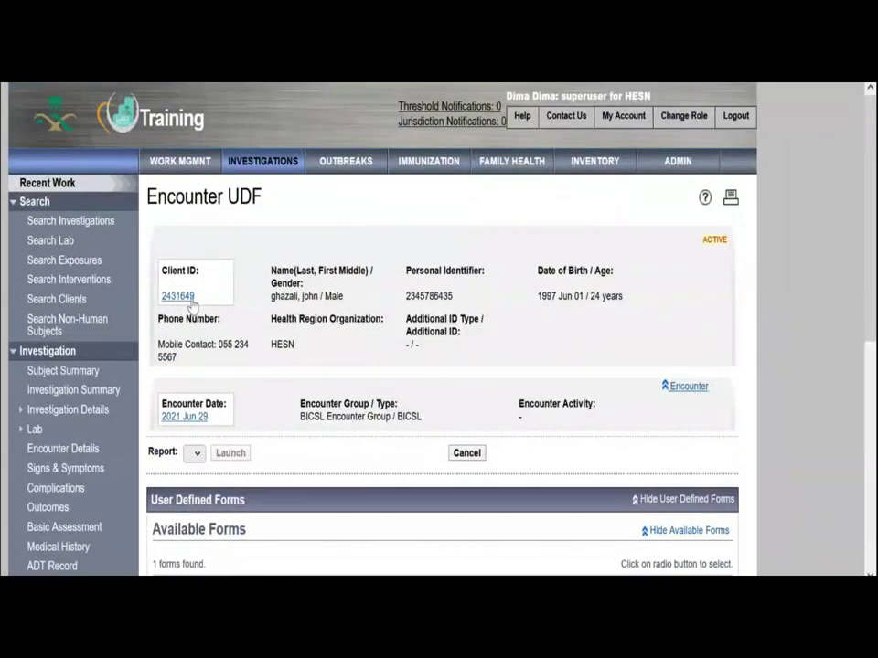
drag(191, 303, 167, 309)
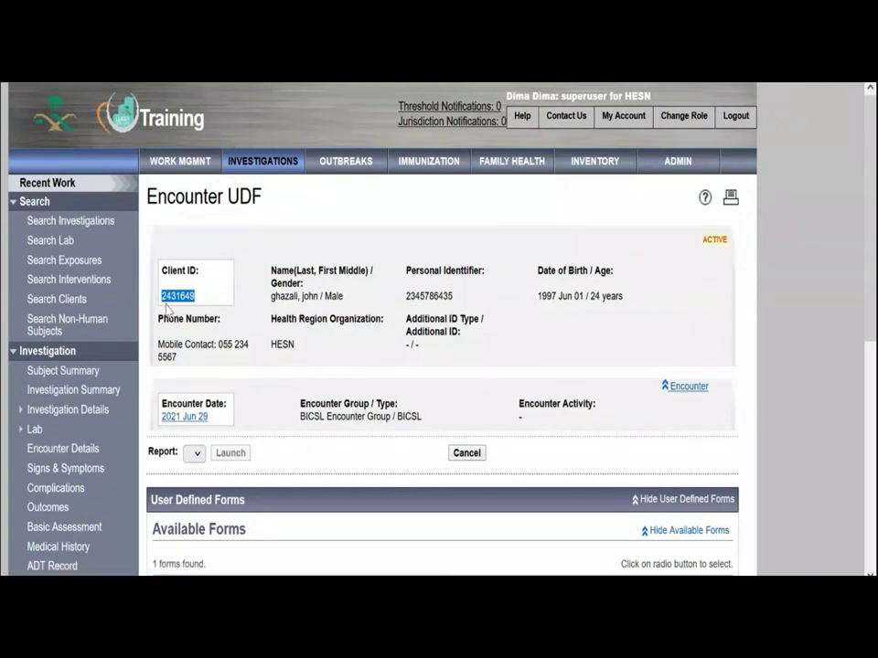
click(82, 305)
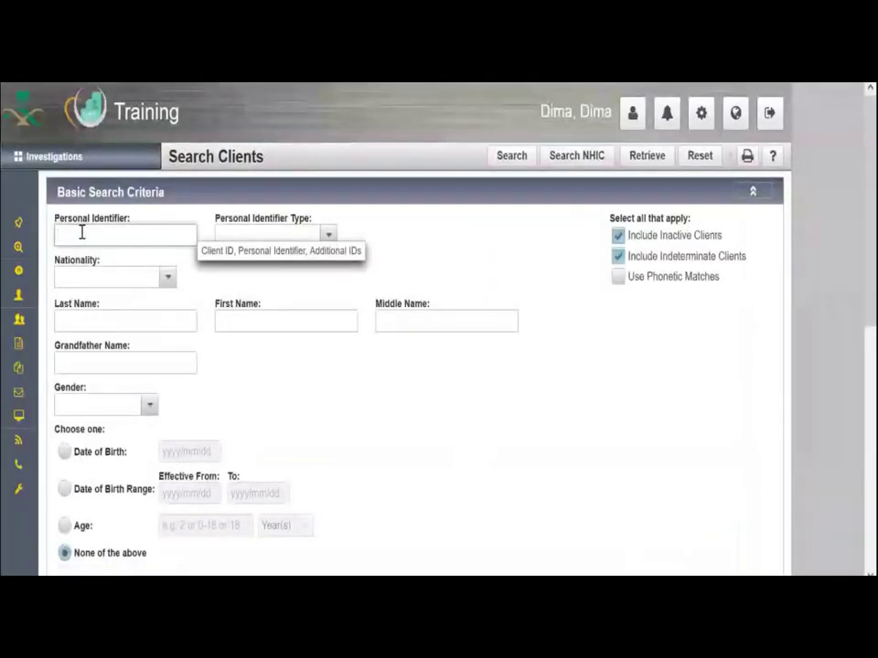
click(94, 233)
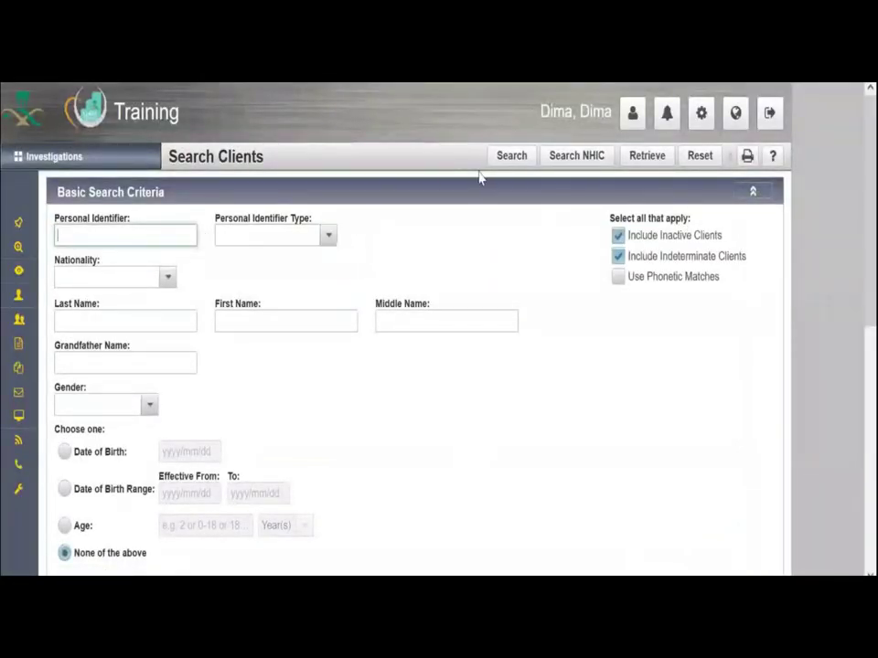
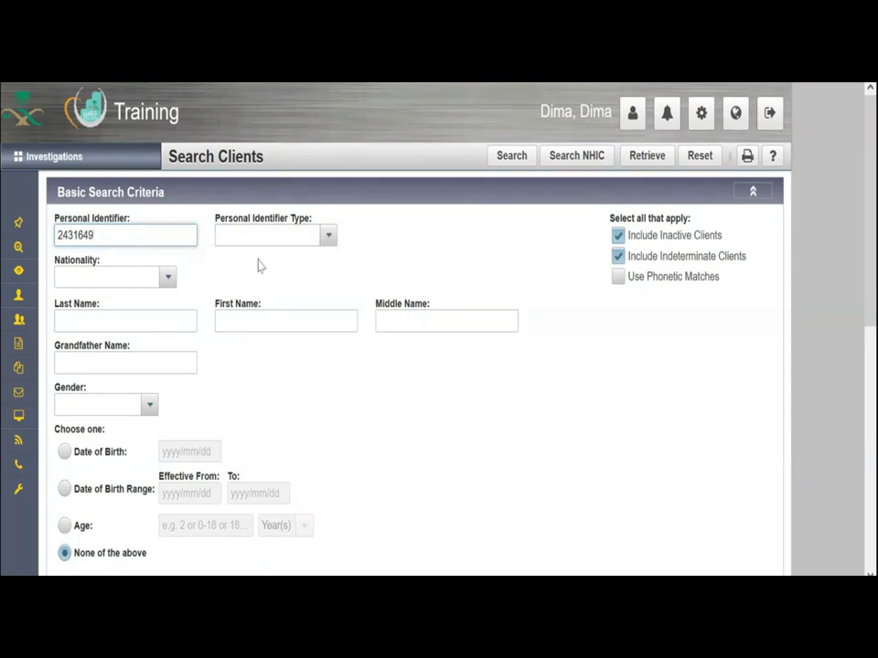
Step: Enter the client's ID as the Personal Identifier and set its type to Client ID
click(326, 247)
click(256, 314)
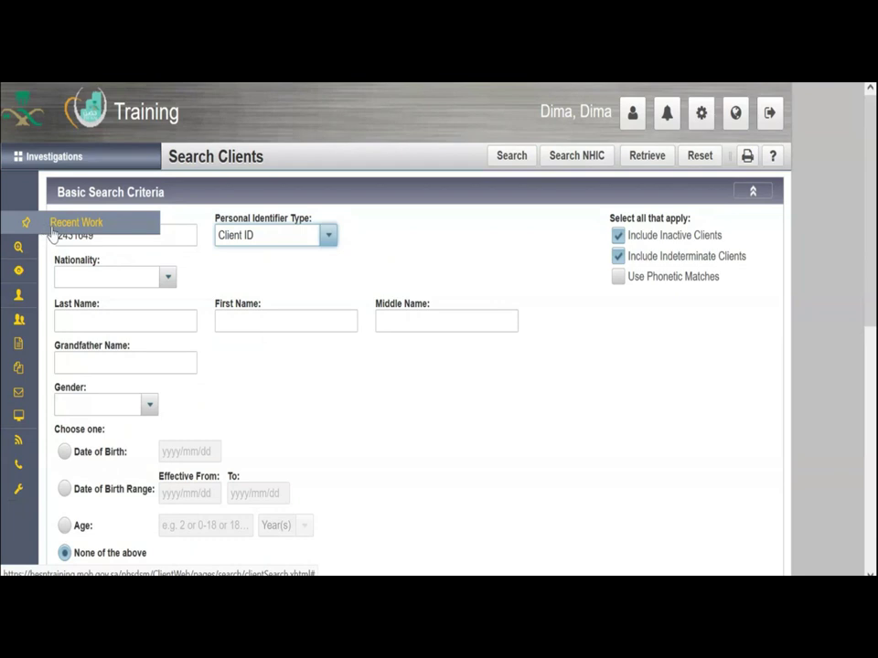
click(53, 234)
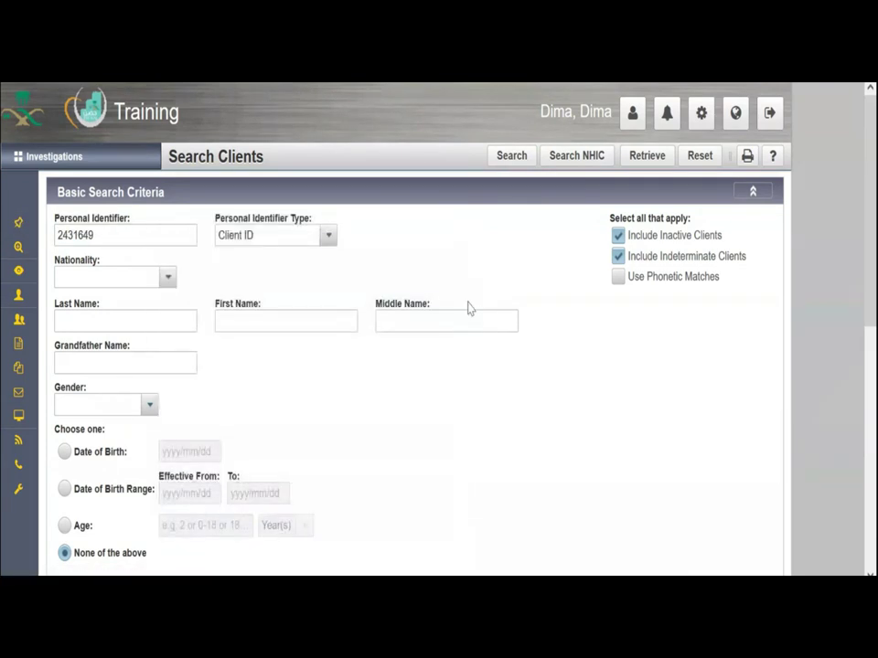
click(459, 320)
Step: Search by the ID, select the single matching client, and open their Subject Summary
click(503, 159)
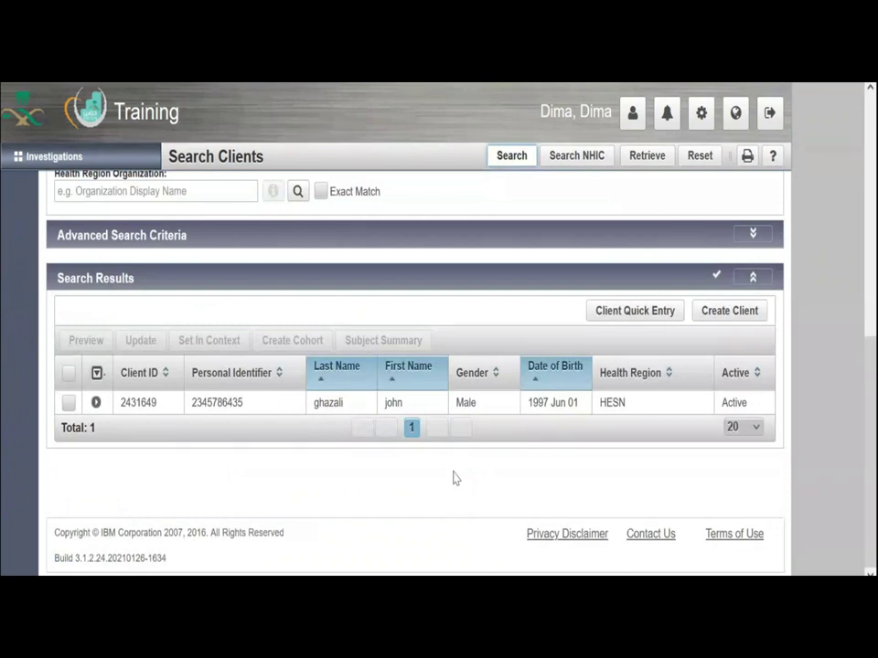
click(69, 403)
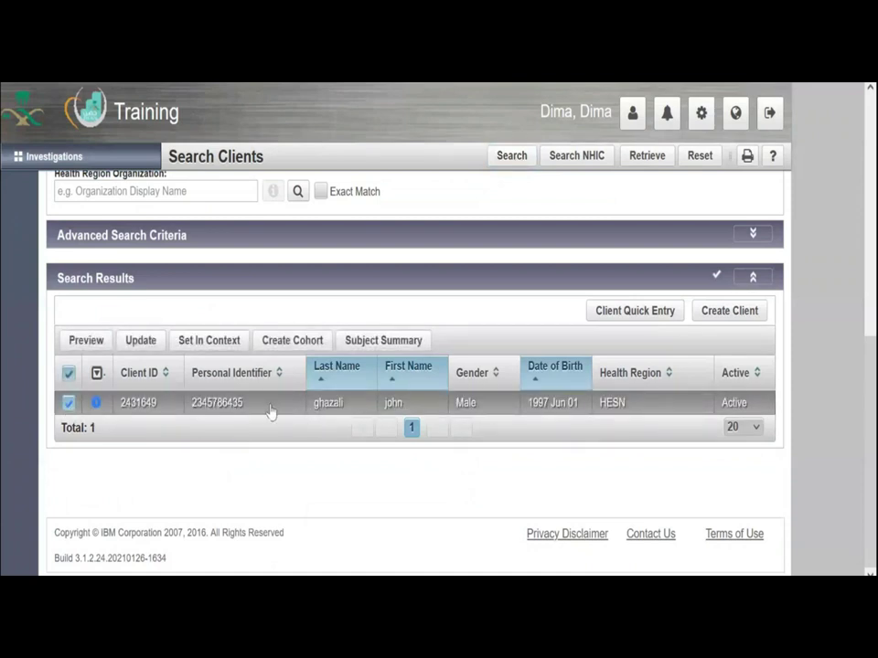
click(371, 346)
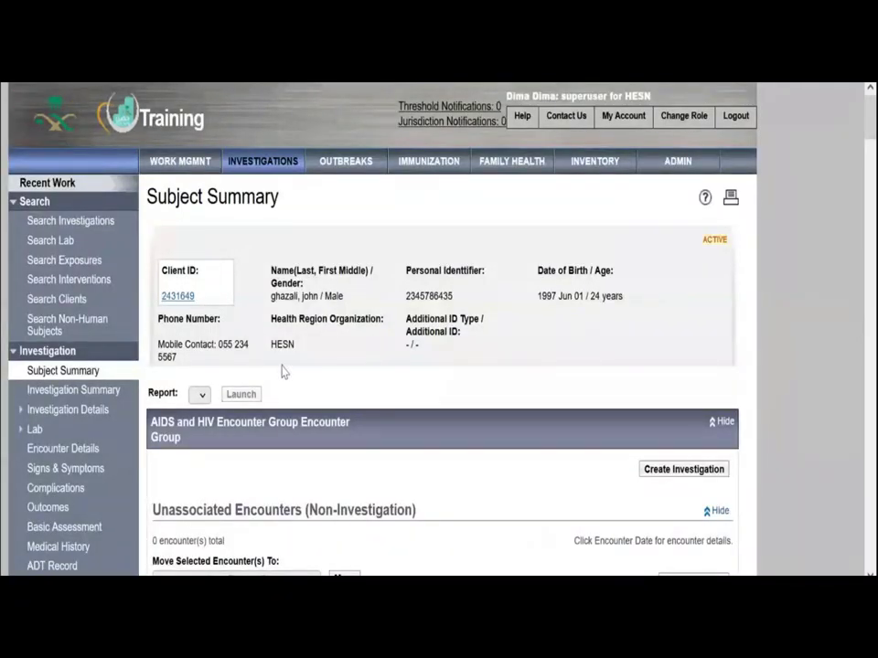
Step: Open the 2021 Jun 29 encounter listed in the BICSL Encounter Group
drag(869, 117, 869, 173)
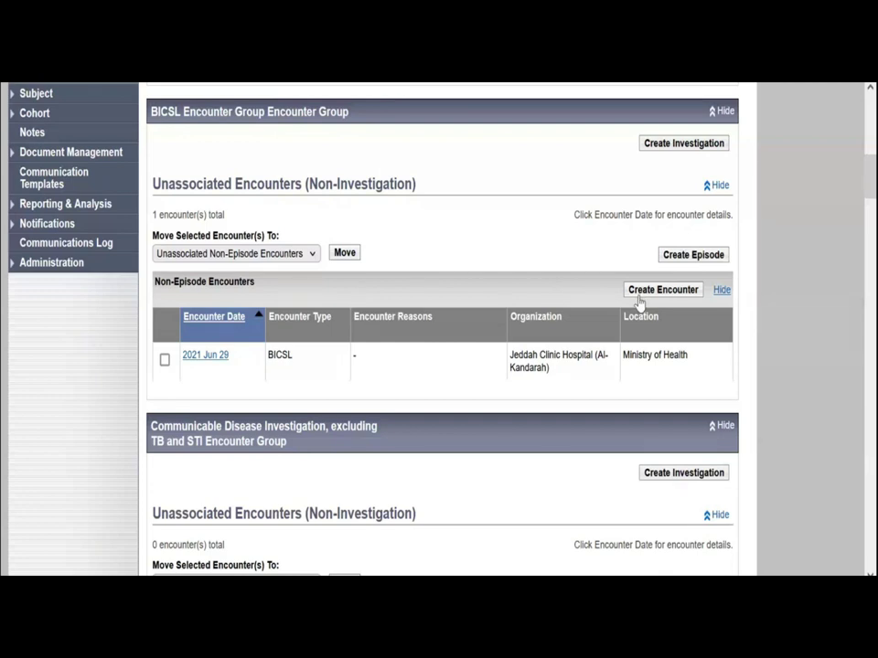
click(206, 357)
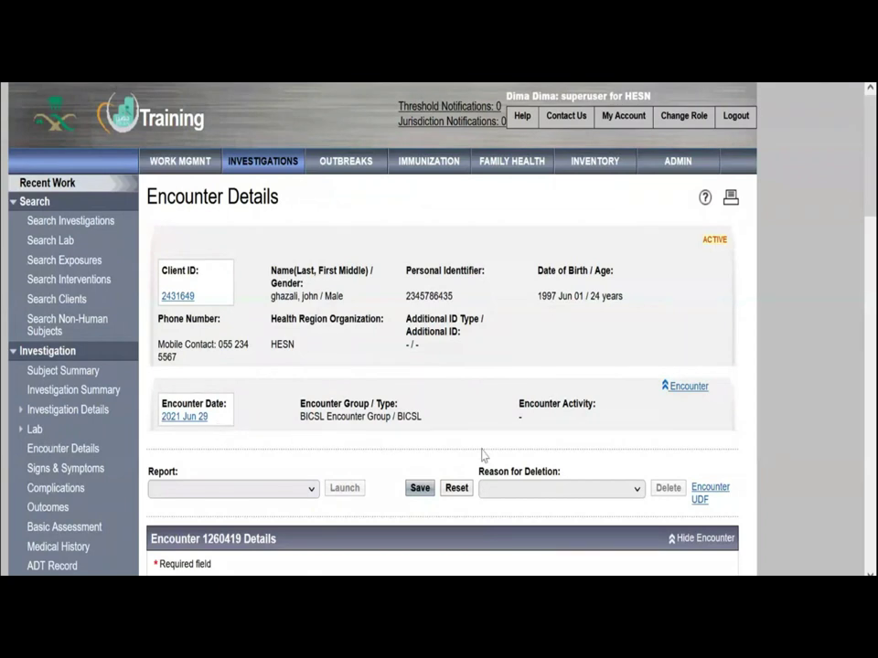
Step: Under Encounter UDF, select the filled-out F430 BICSL CheckList form and open it for update
click(709, 495)
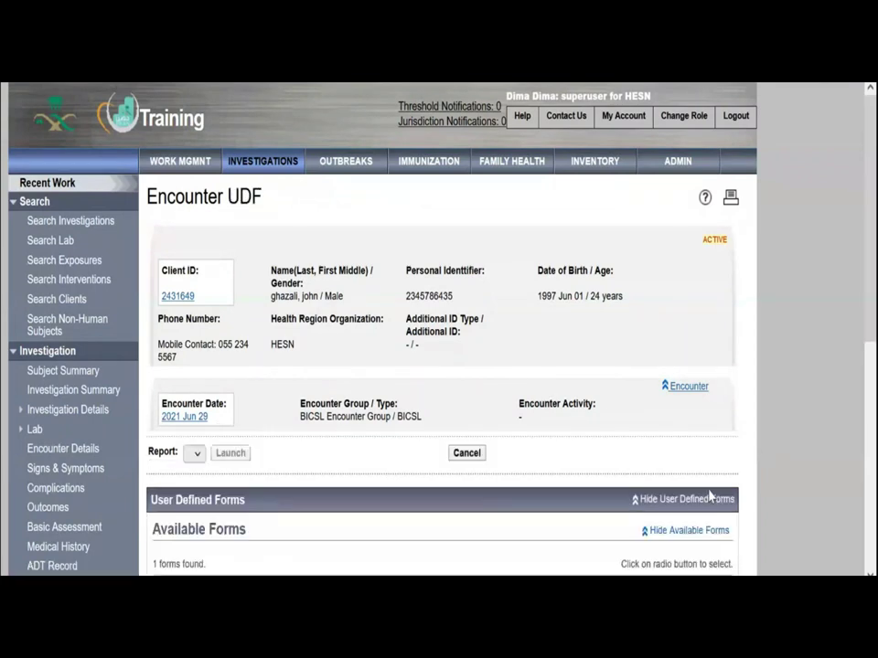
drag(869, 243, 869, 417)
scroll(637, 269, down, 1)
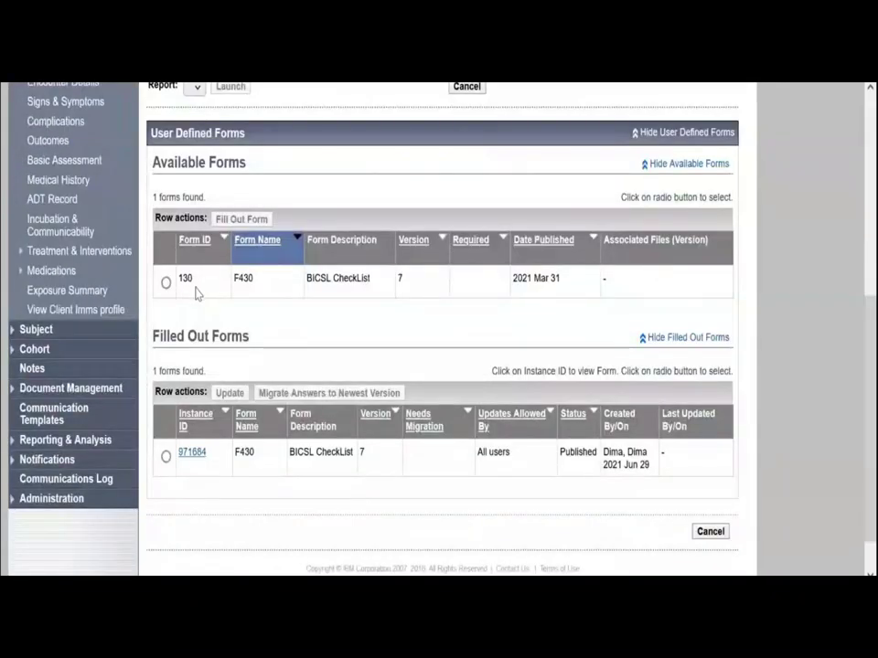
click(166, 457)
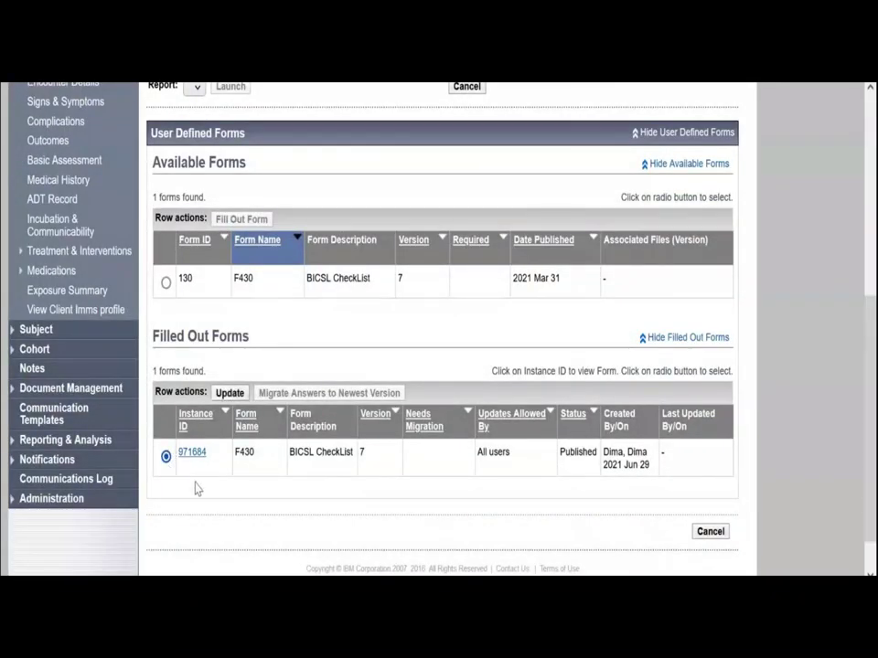
click(229, 394)
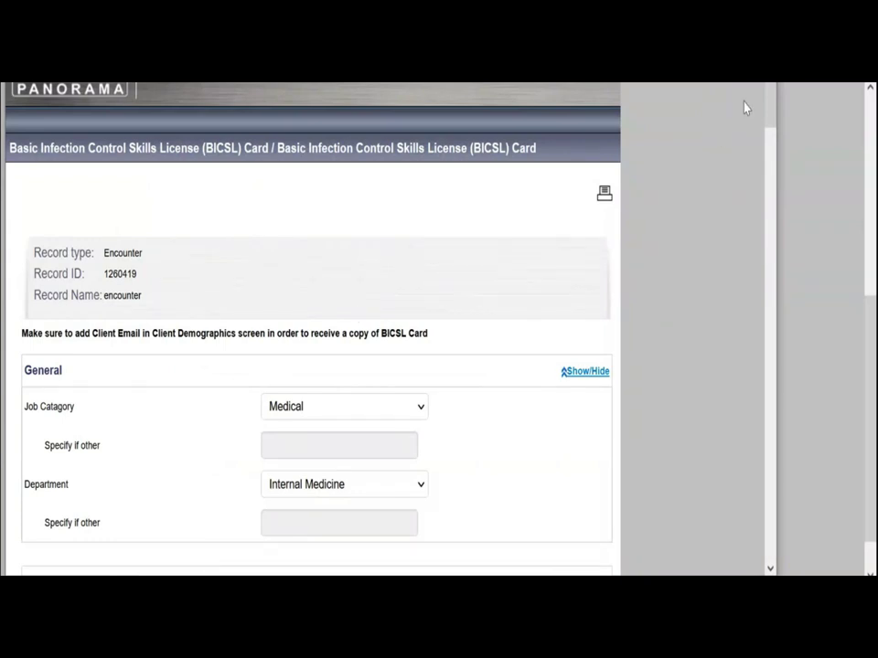
Step: Add a second, blank Respiratory Fit Screening entry below the existing one
drag(771, 93, 716, 239)
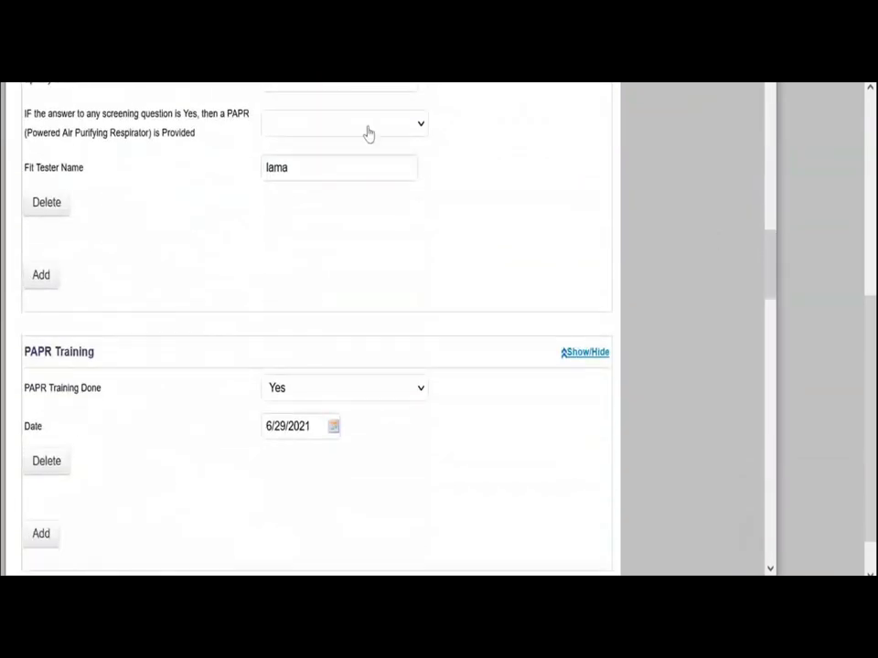
click(44, 278)
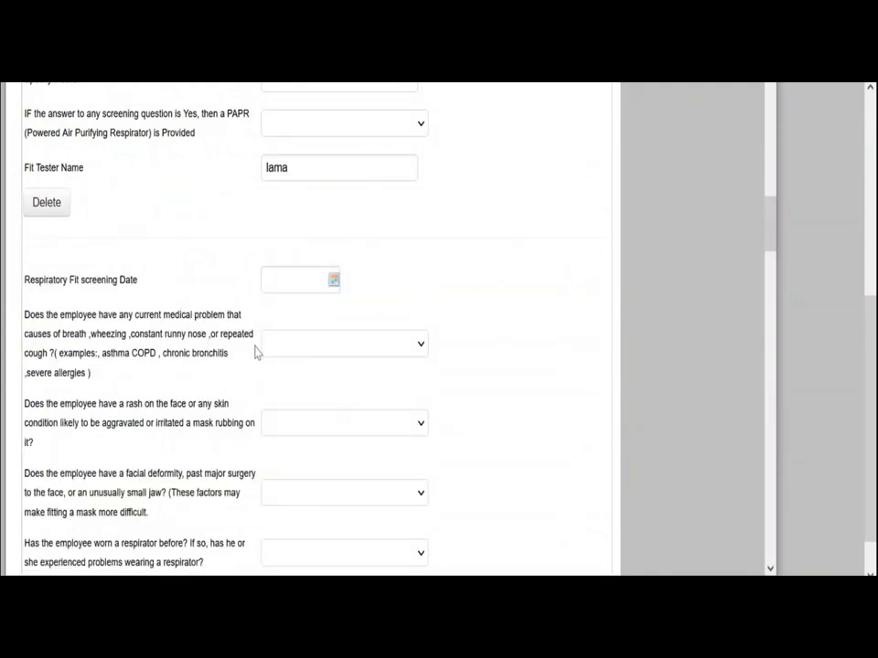
Step: Set screening date 7/1/2021, breathing-problem question Yes, face-rash question No
click(335, 283)
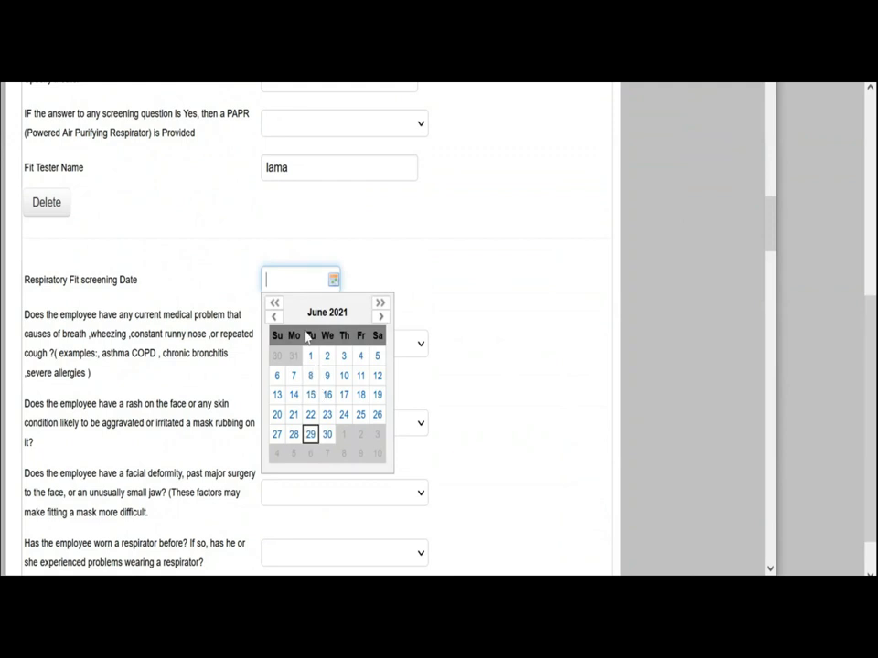
click(381, 319)
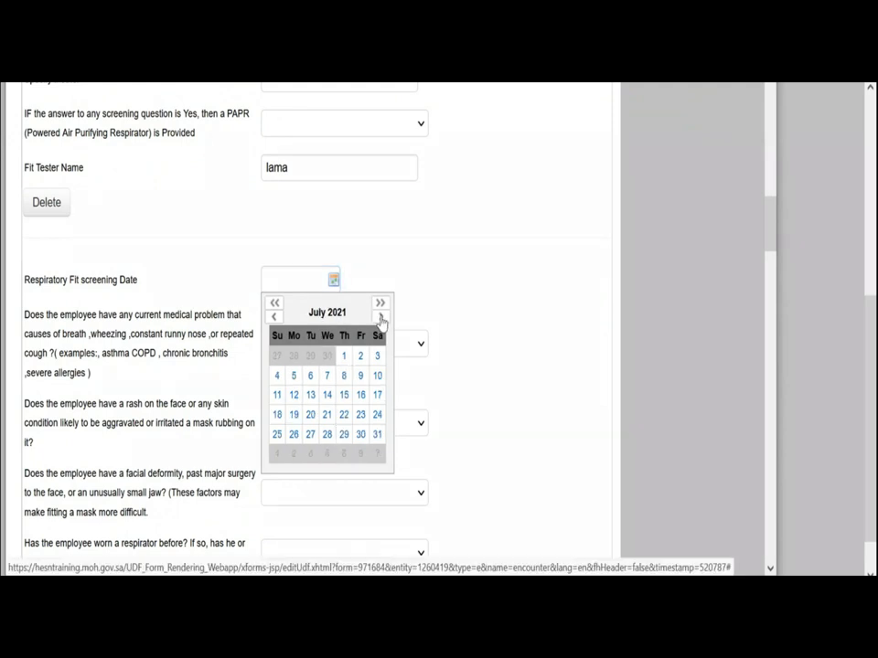
click(344, 359)
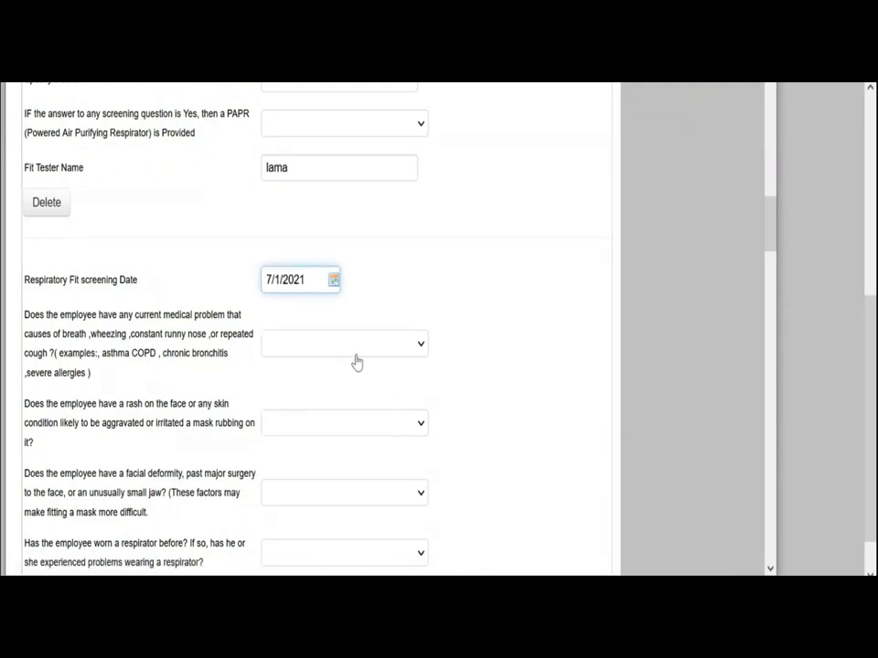
click(354, 358)
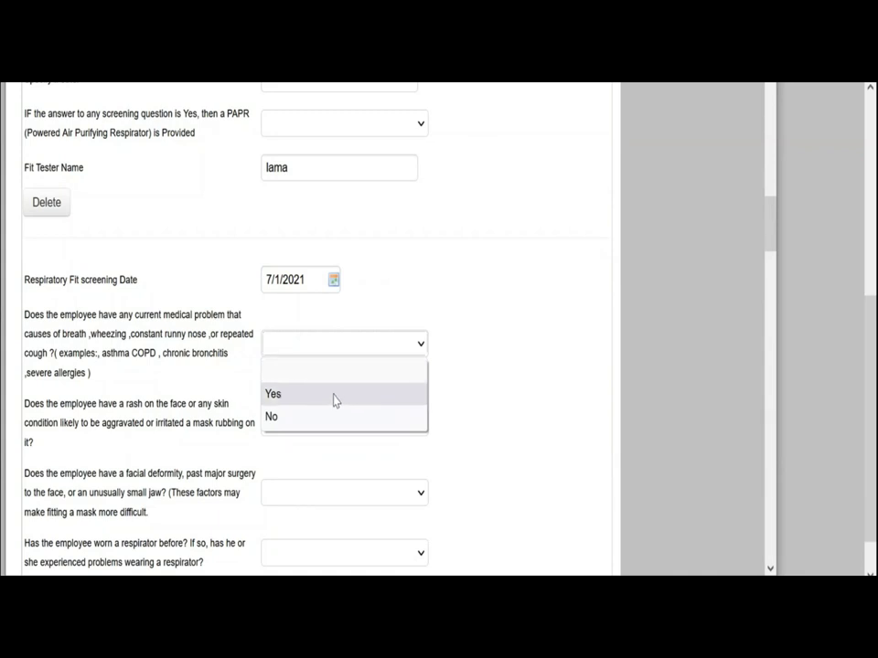
click(335, 399)
click(331, 431)
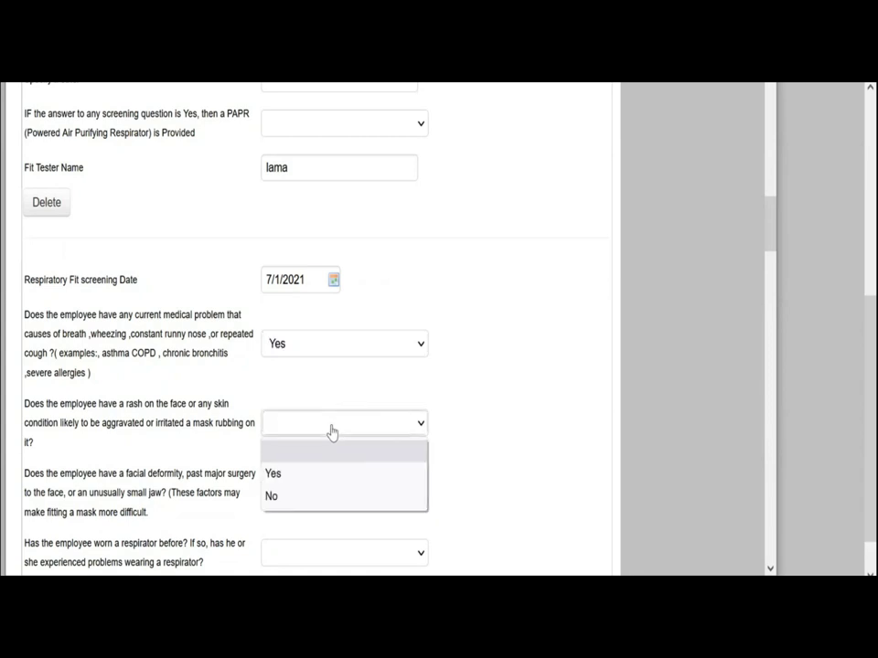
click(330, 496)
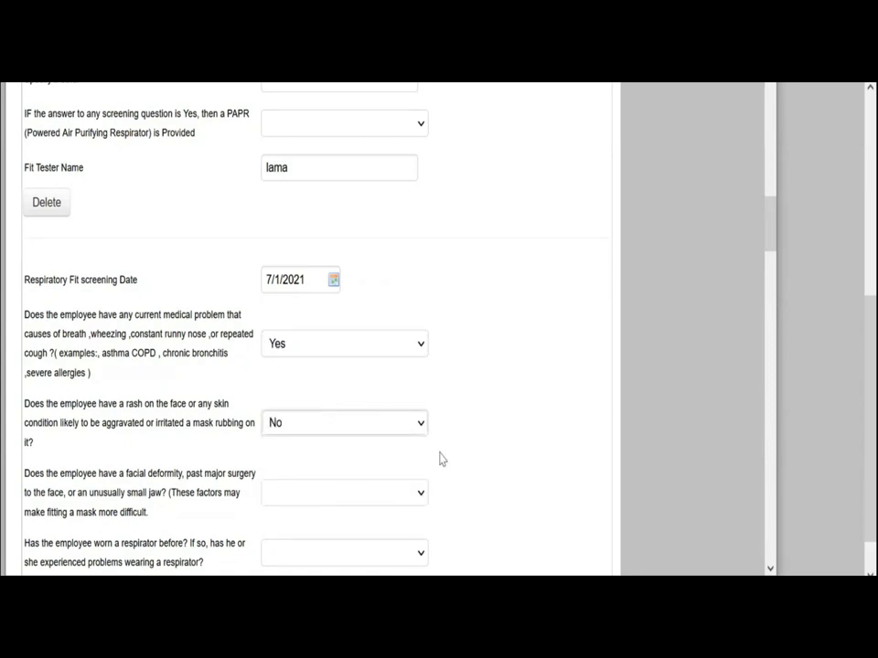
Step: Answer No to facial deformity, respirator history and breathing disorder; Not Applicable to beard
scroll(767, 211, down, 4)
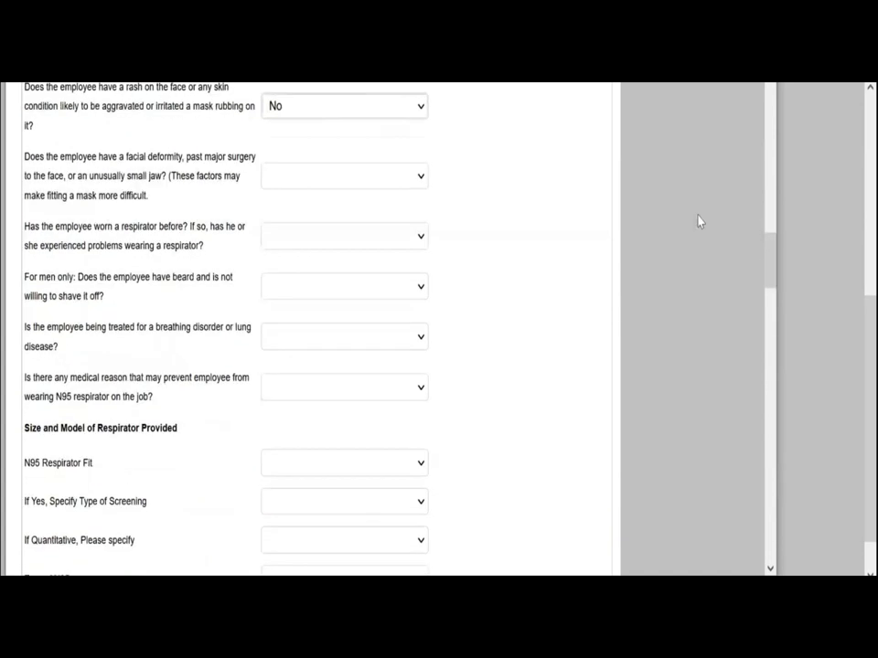
click(416, 182)
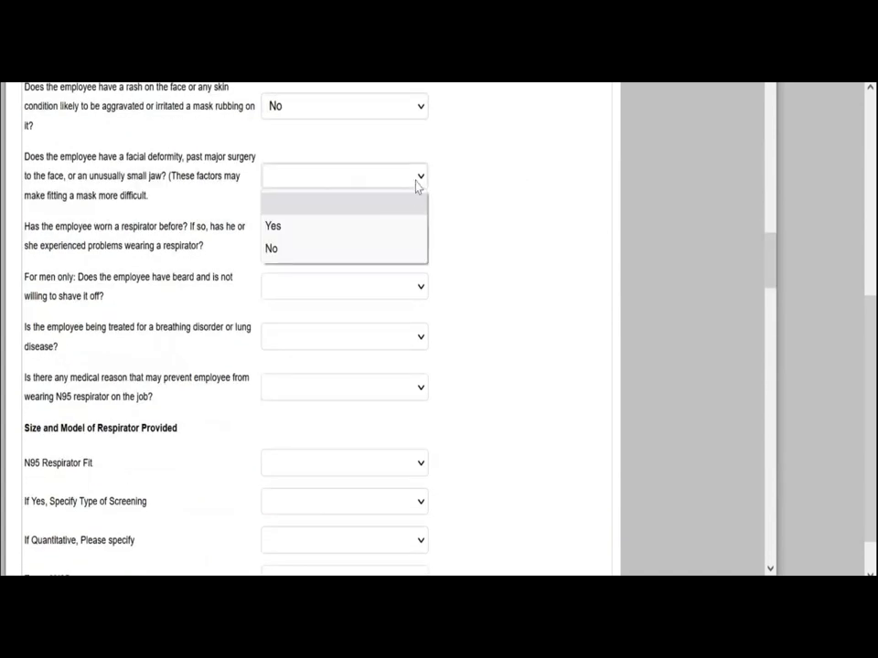
click(317, 255)
click(309, 239)
click(300, 309)
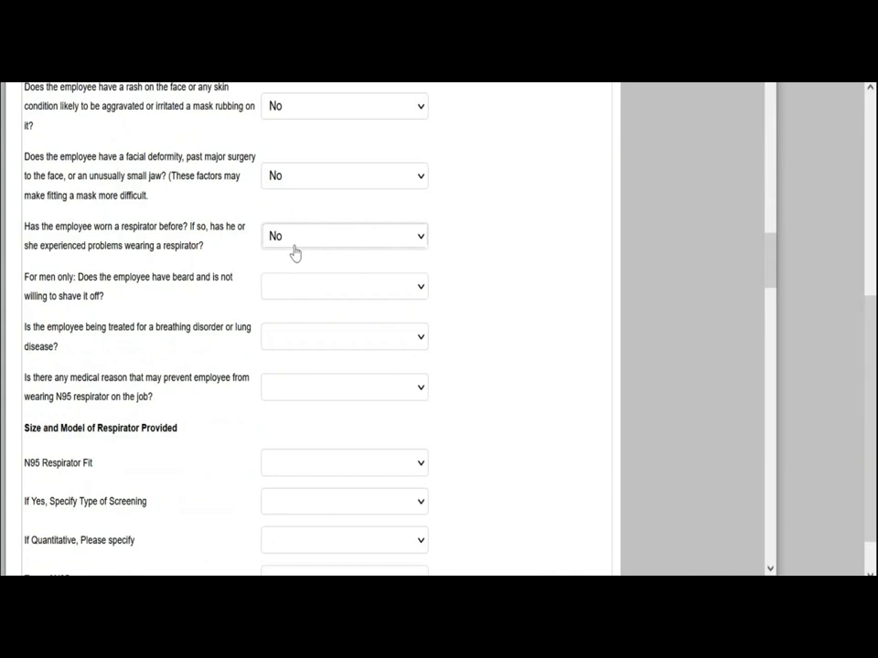
click(298, 288)
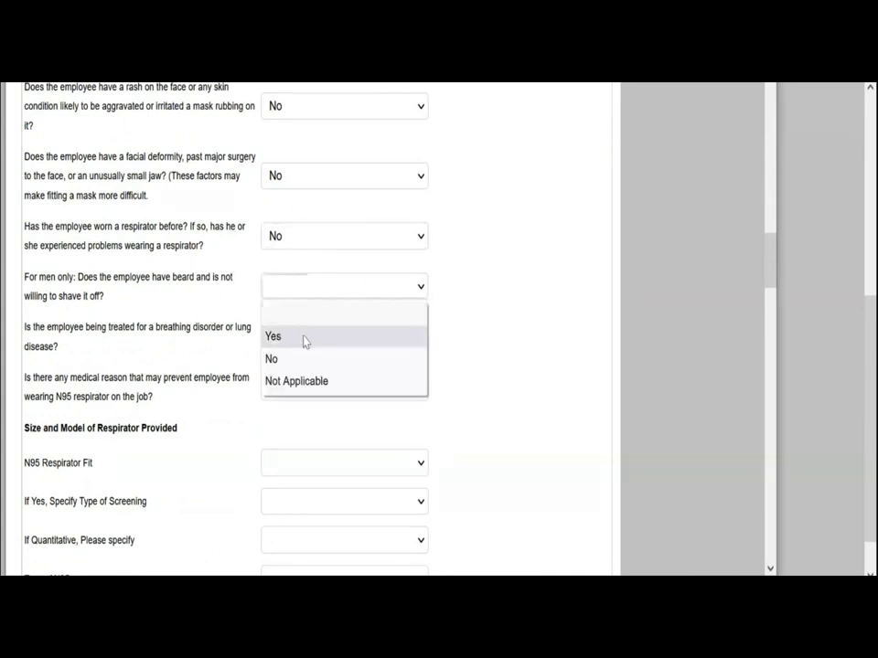
click(293, 377)
click(280, 337)
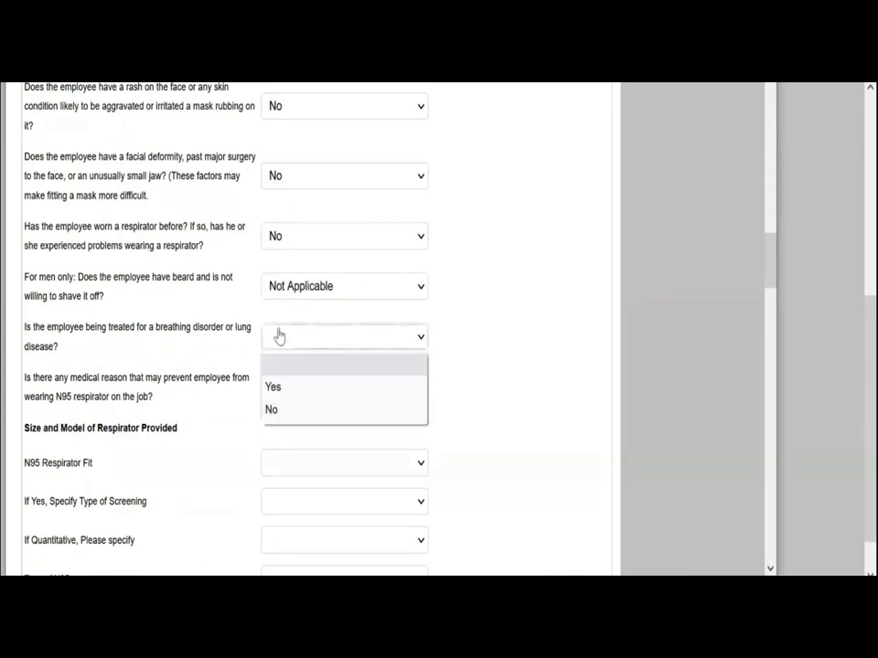
click(281, 417)
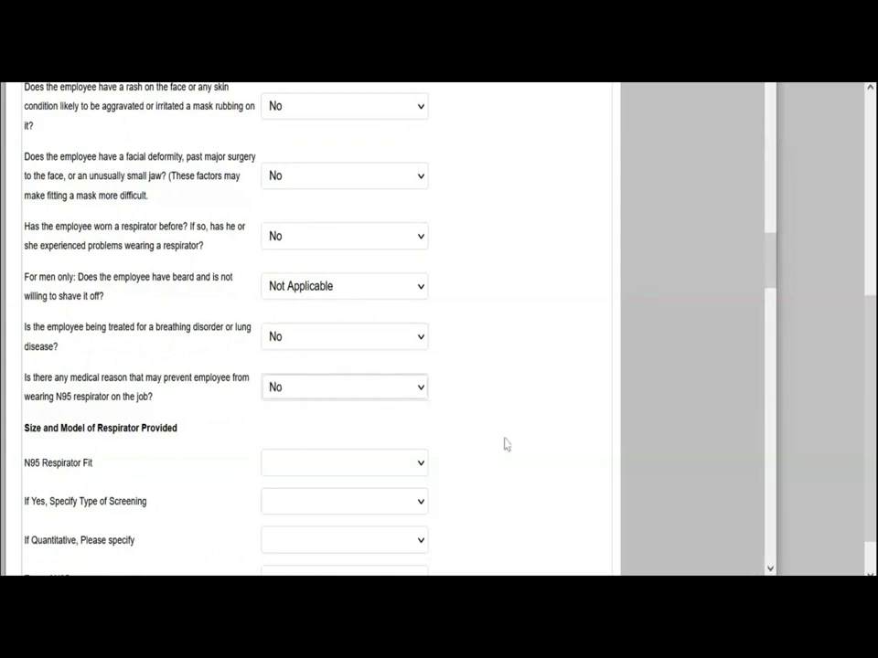
Step: Set N95 Respirator Fit to No and PAPR Provided to Yes
drag(768, 264, 745, 289)
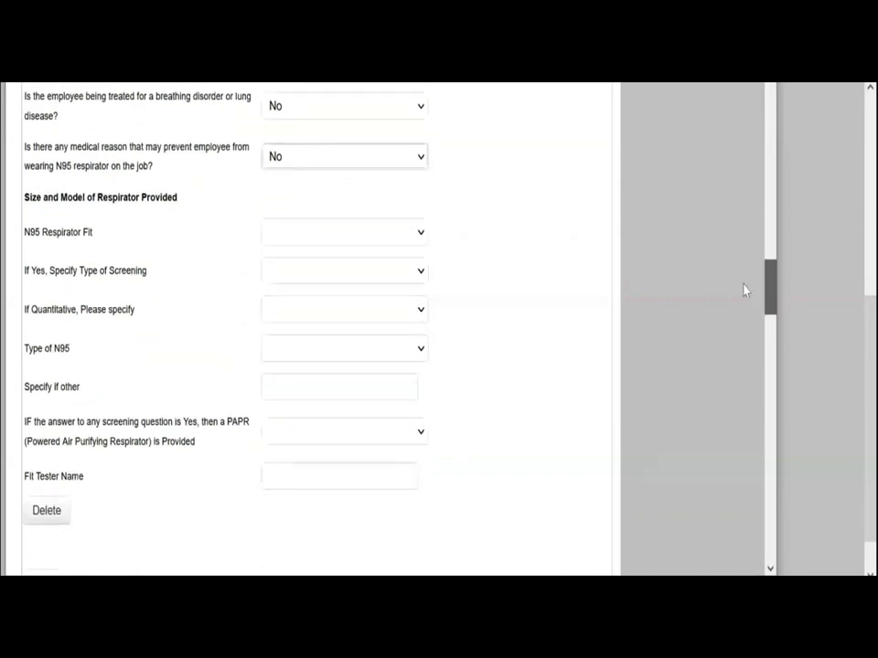
click(420, 235)
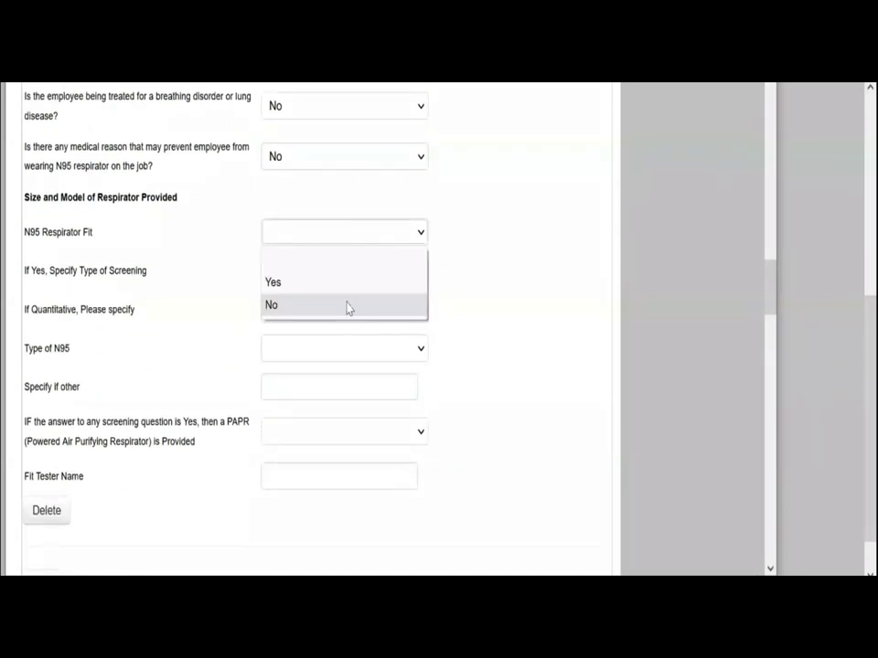
click(293, 310)
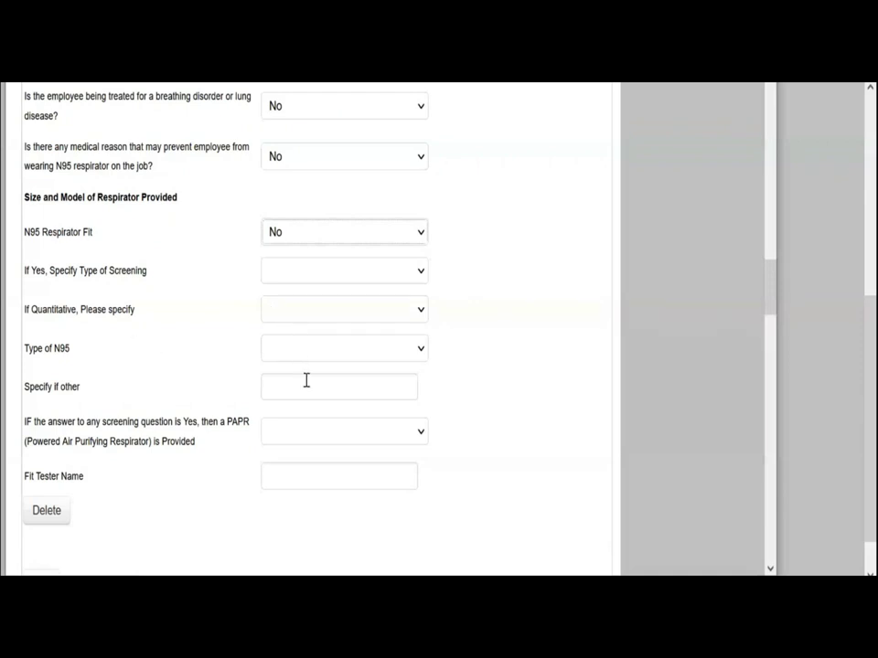
click(363, 437)
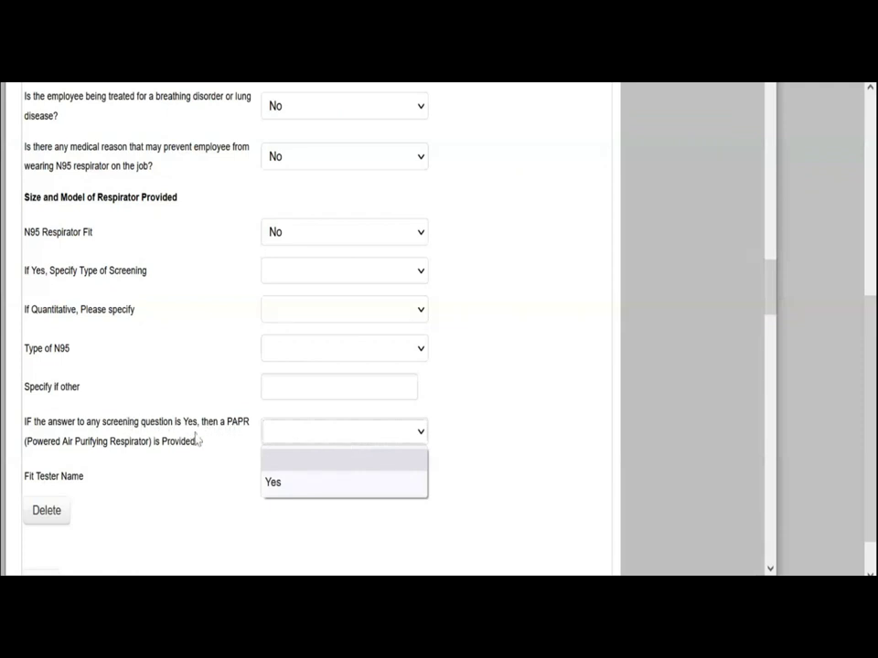
click(298, 488)
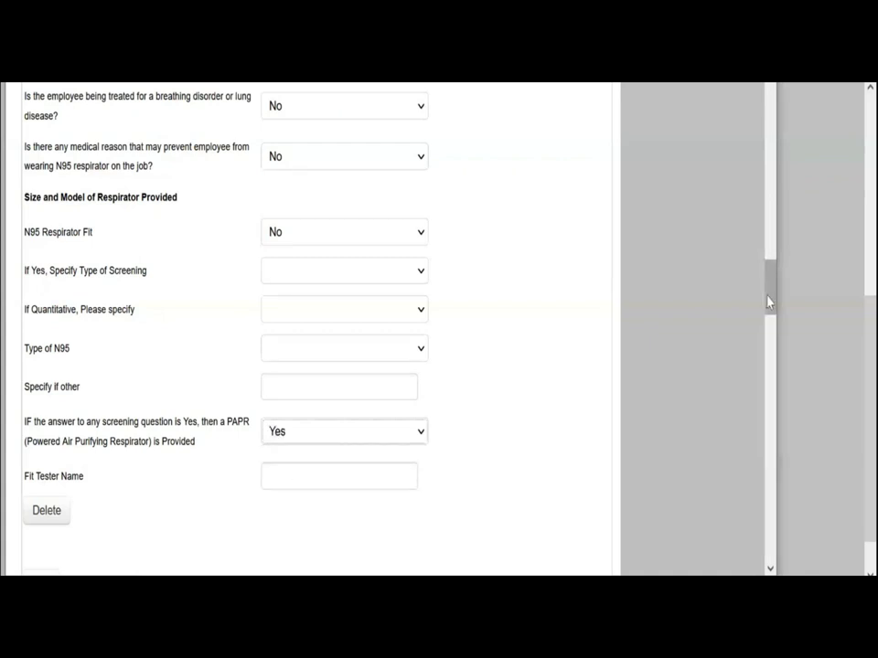
drag(768, 301, 737, 361)
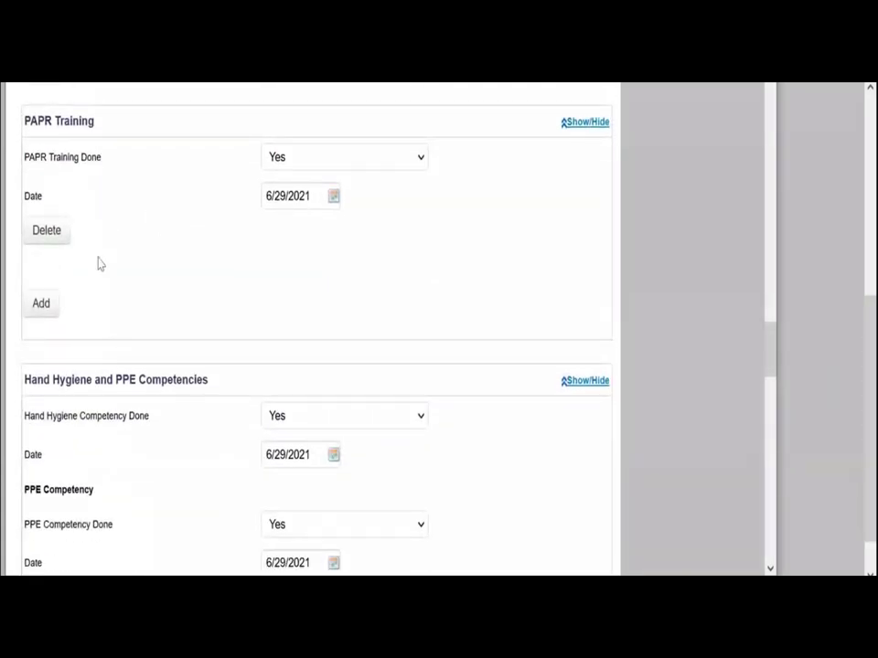
click(38, 306)
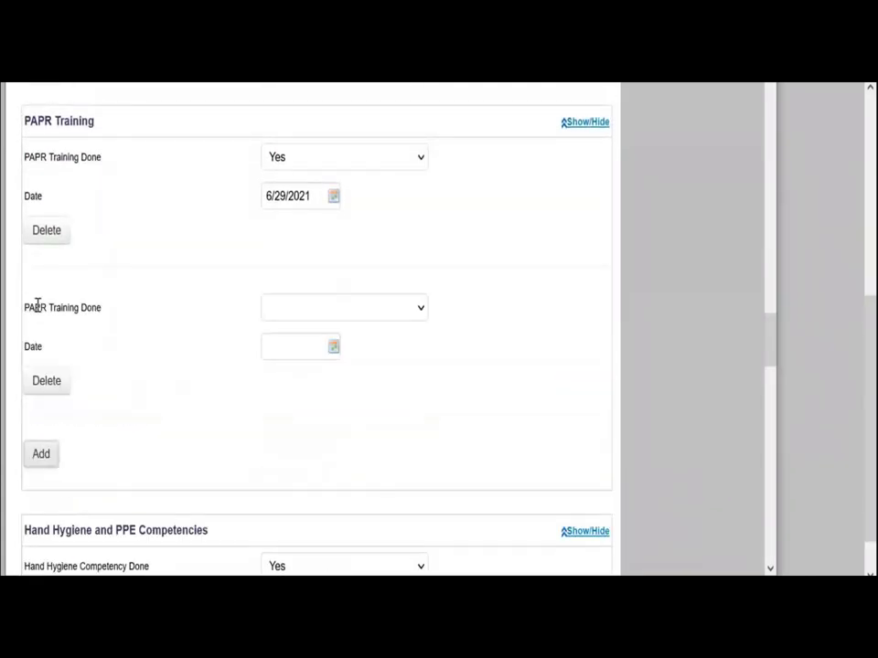
click(302, 312)
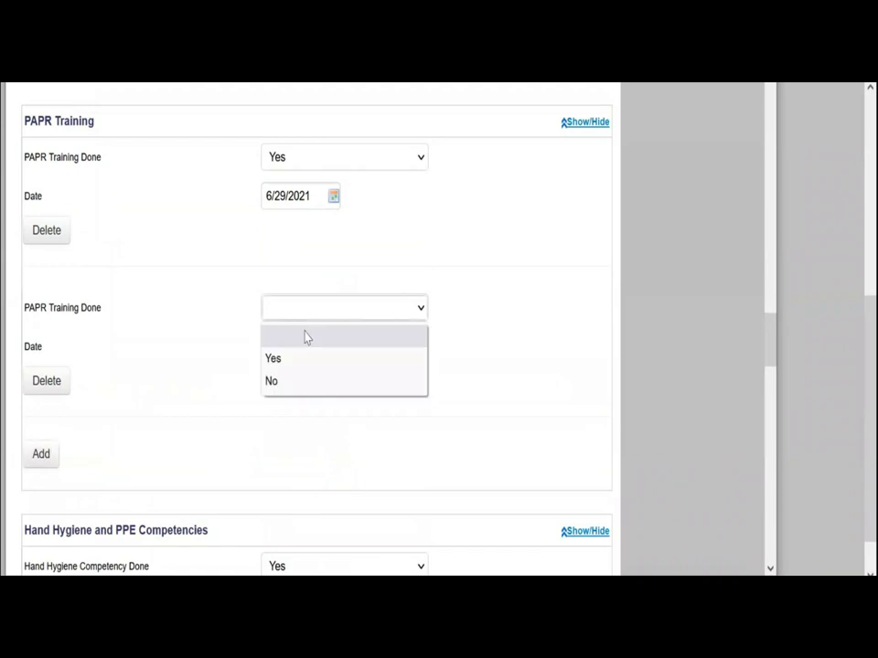
click(306, 357)
click(320, 347)
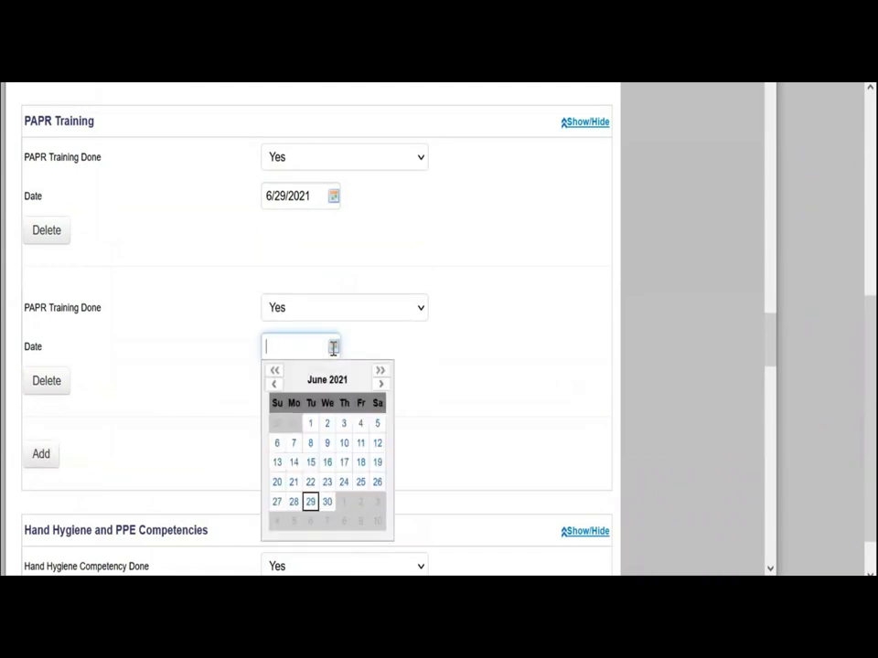
click(381, 372)
click(327, 423)
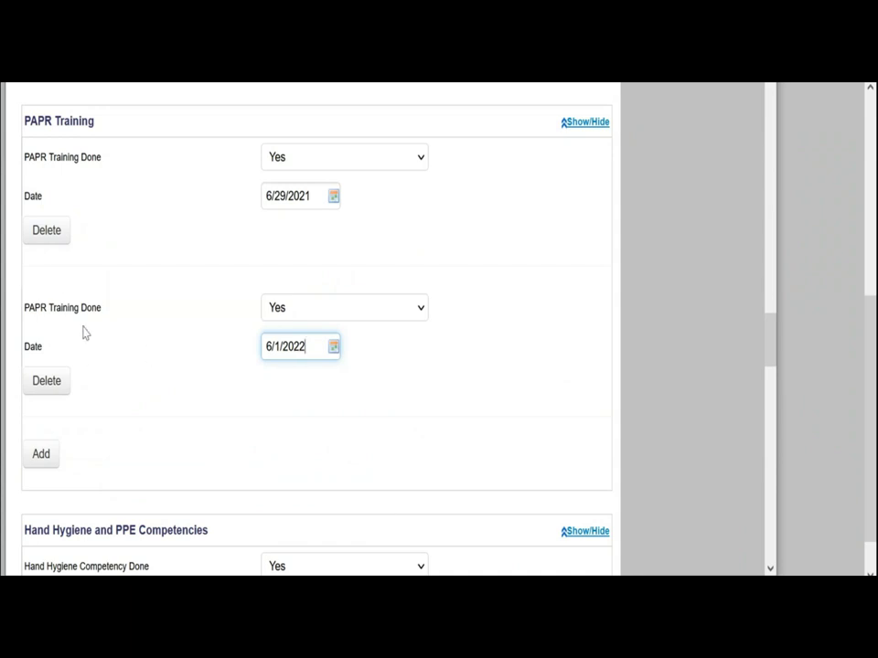
click(47, 382)
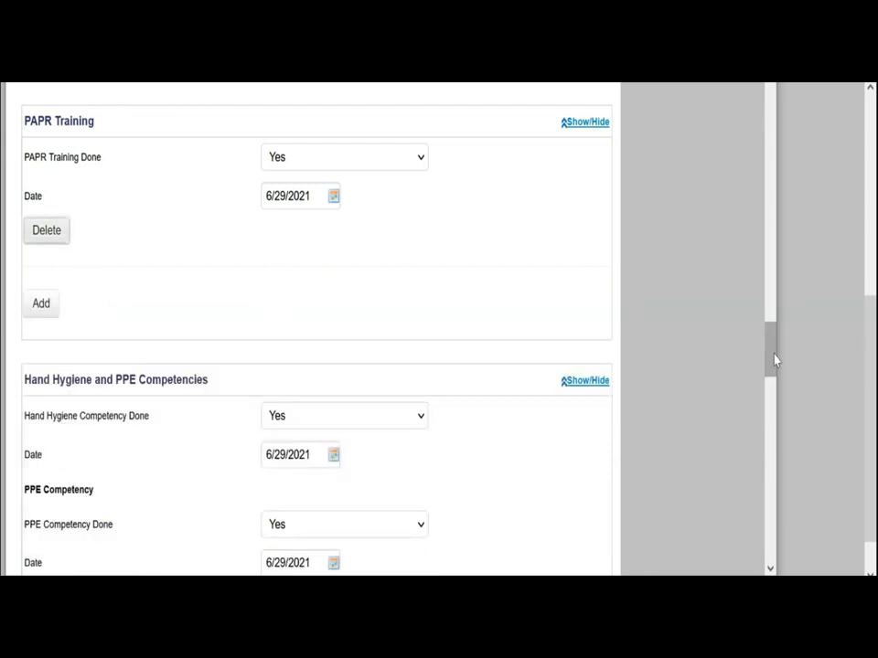
Step: Delete the N95 respirator fit entry, then submit the BICSL CheckList form as Published
drag(771, 362, 772, 300)
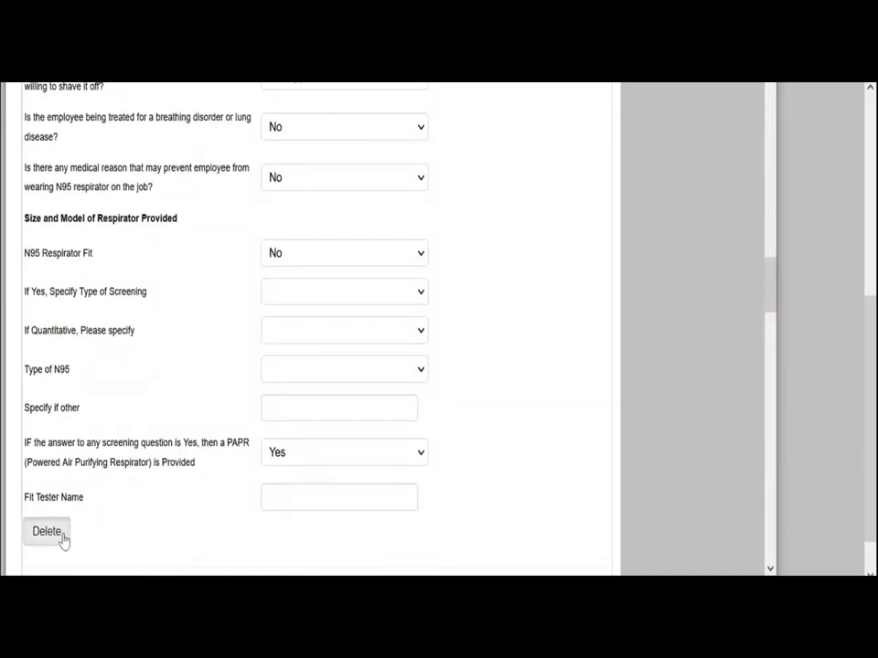
click(60, 540)
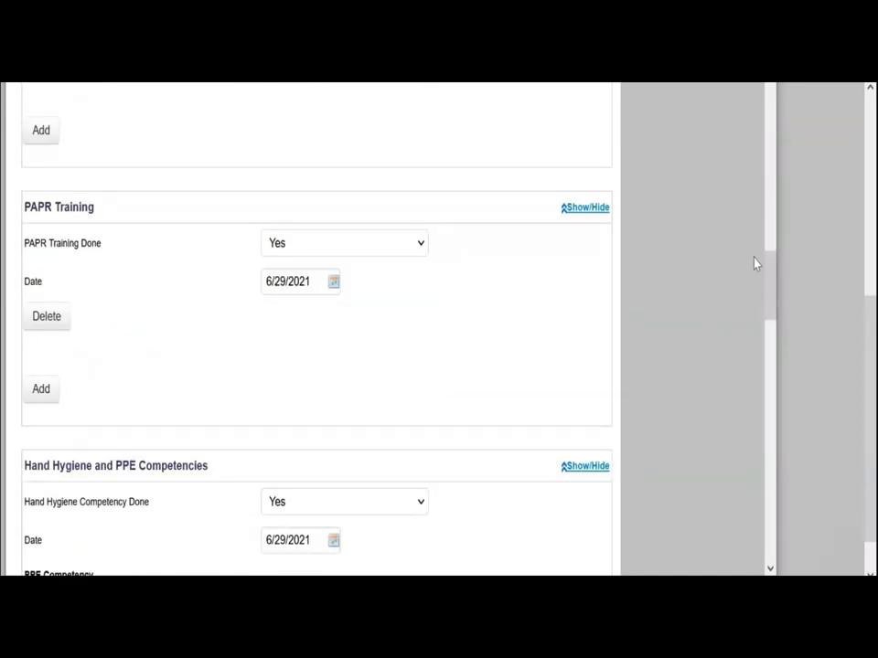
drag(770, 274, 770, 523)
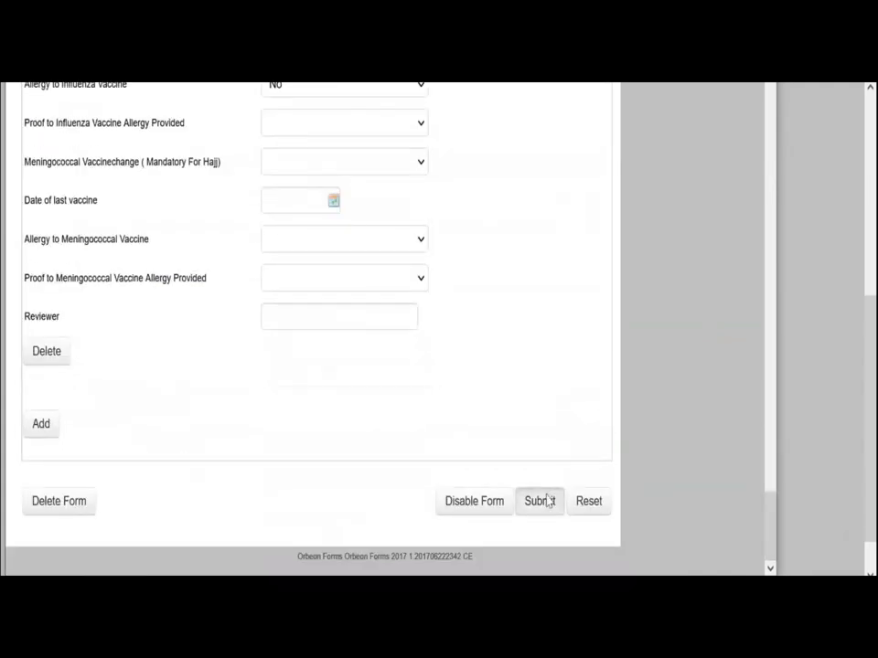
click(541, 501)
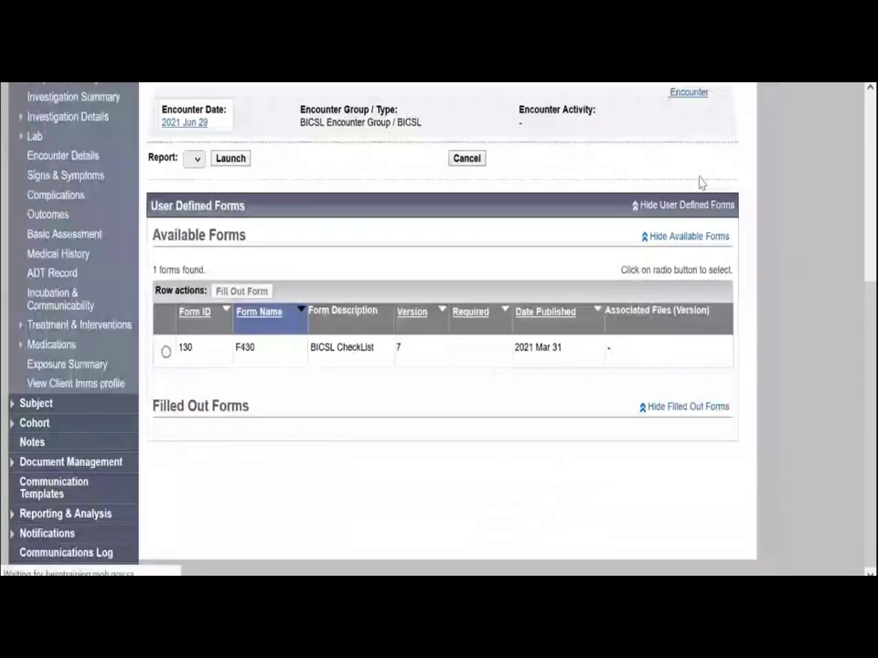
scroll(699, 181, down, 2)
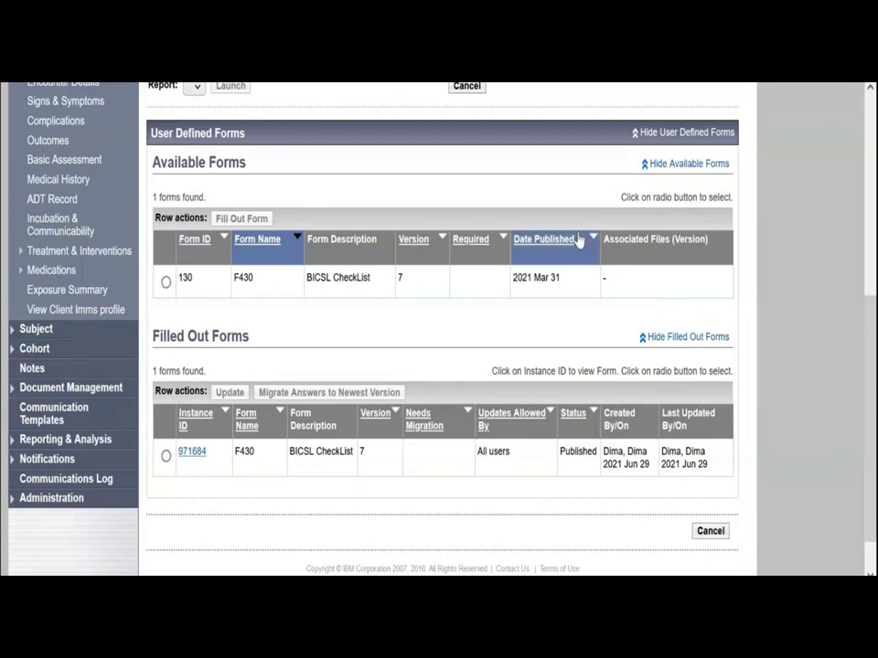
Step: Go to Reporting & Analysis > Reports > BICSL and open KSA203A-Employee BICSL Card filters
click(59, 443)
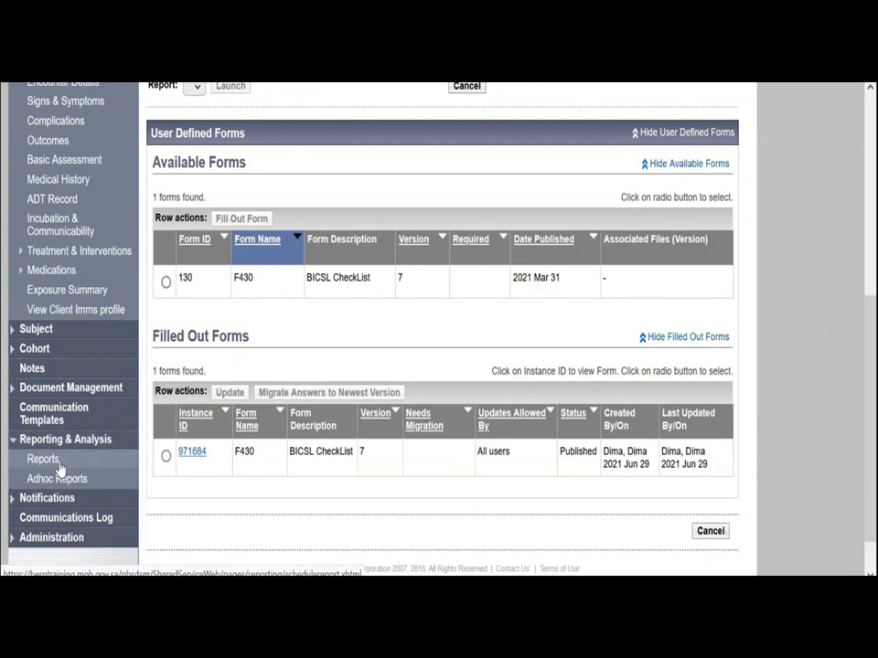
click(57, 464)
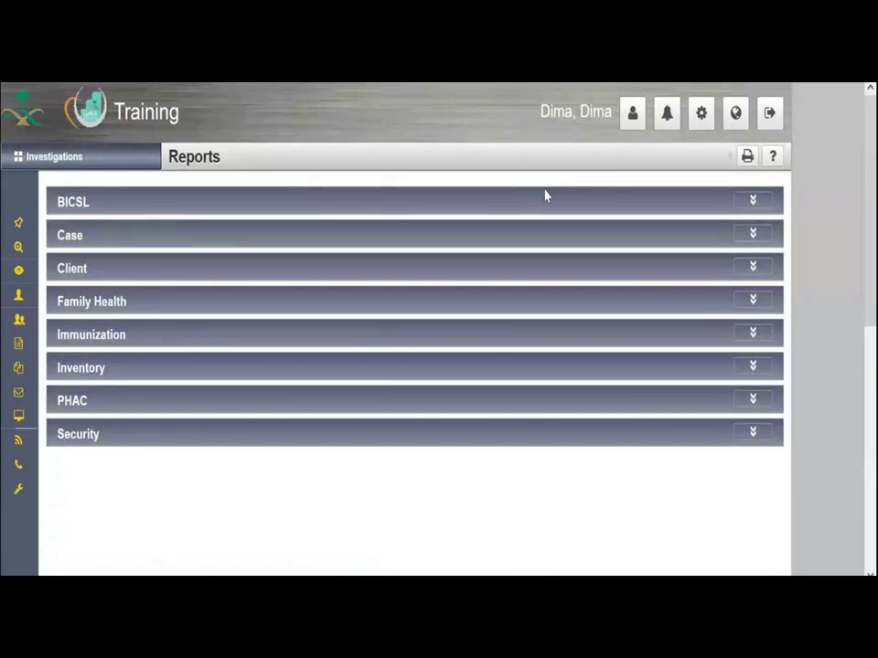
click(753, 201)
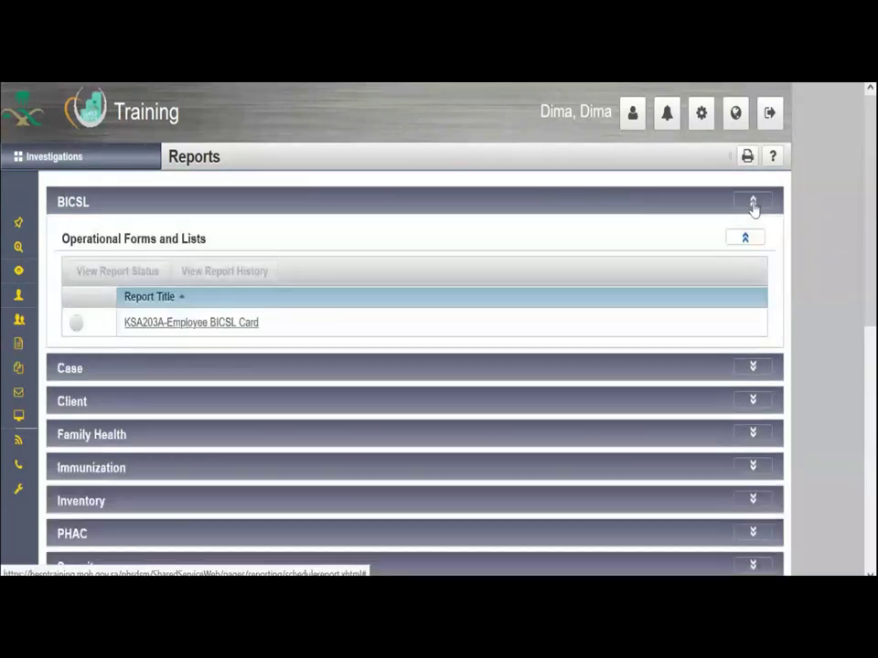
click(148, 324)
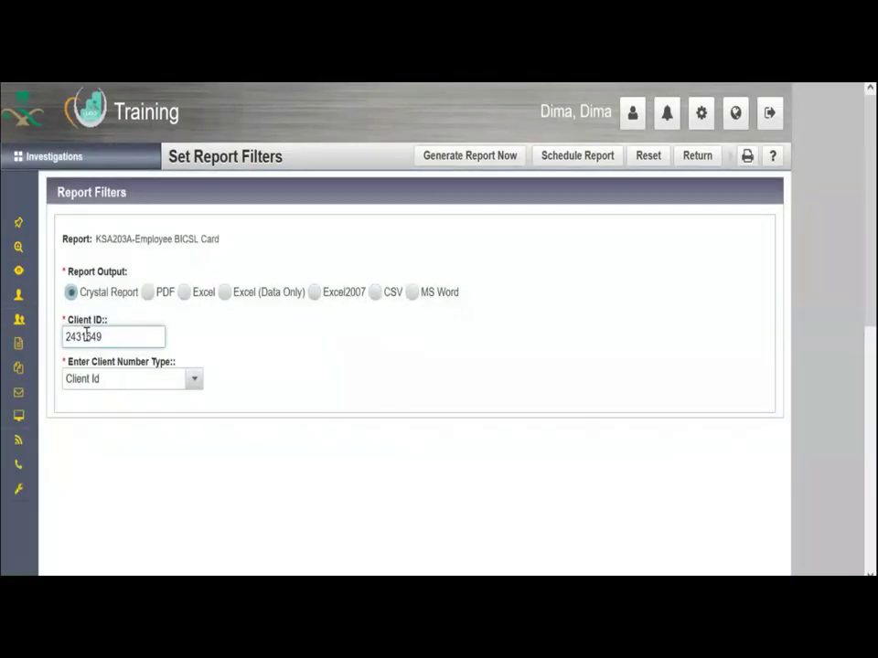
Step: Keep the client's ID with Client Id number type and generate the Crystal Report
click(102, 338)
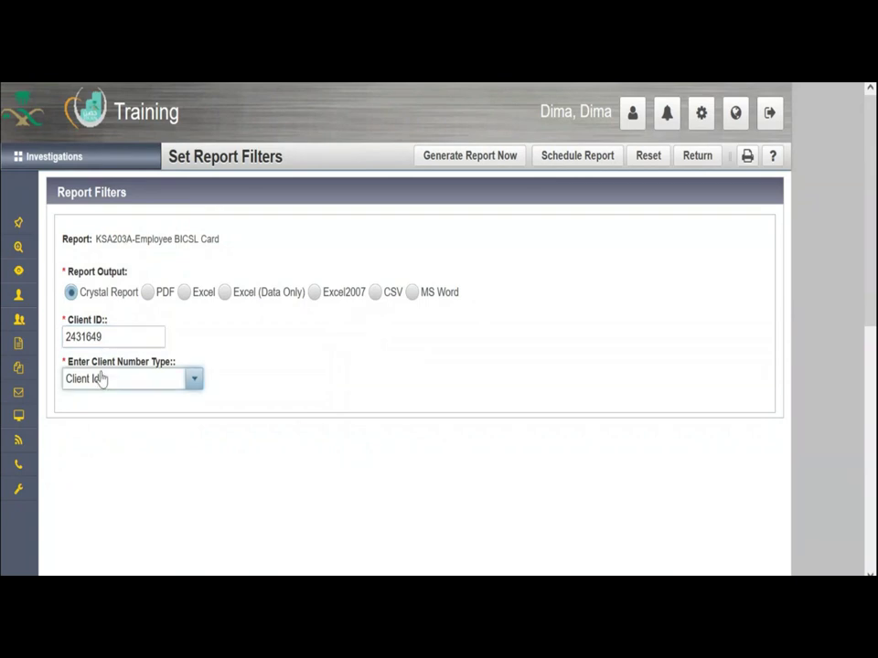
click(101, 336)
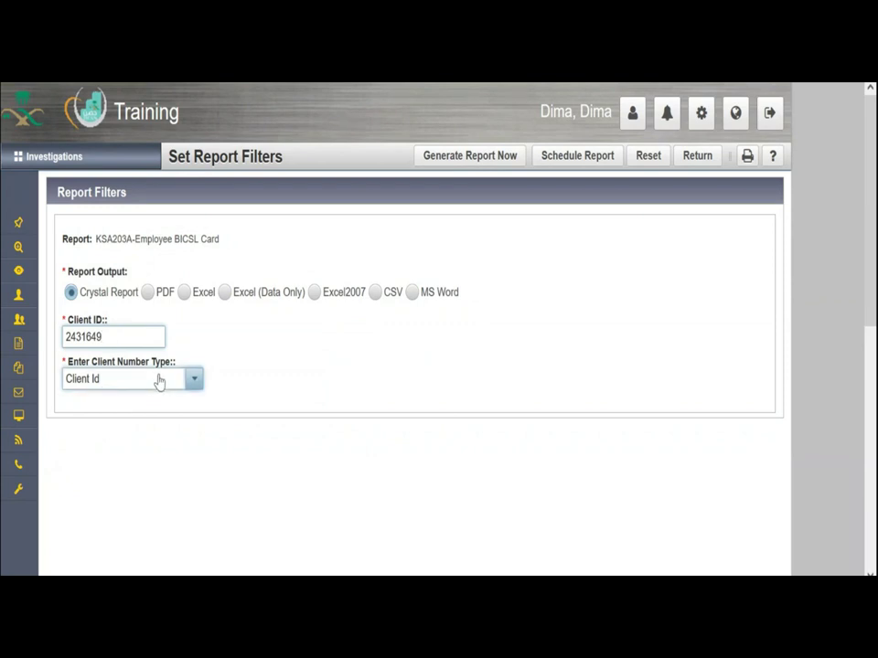
click(193, 386)
click(193, 386)
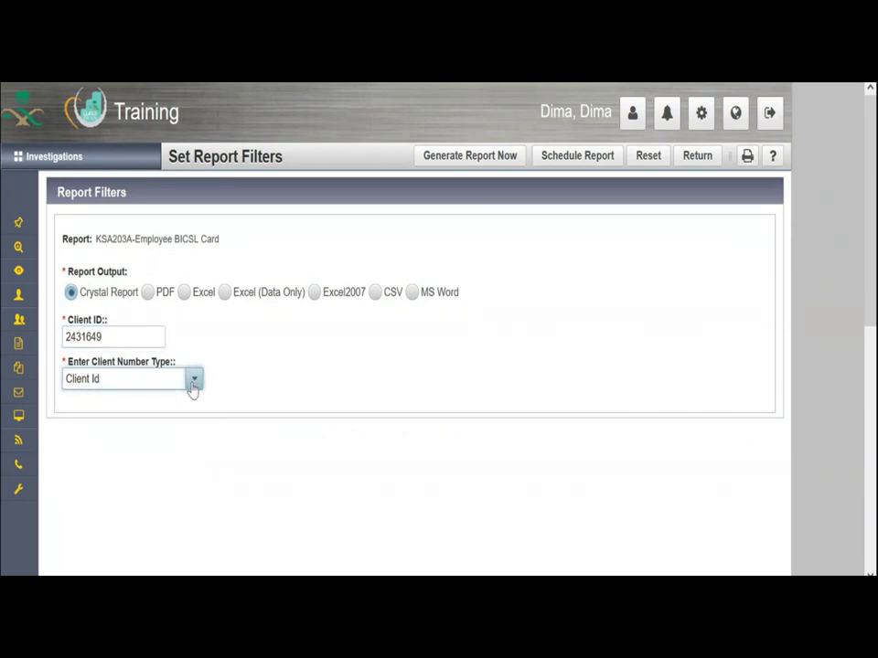
click(463, 161)
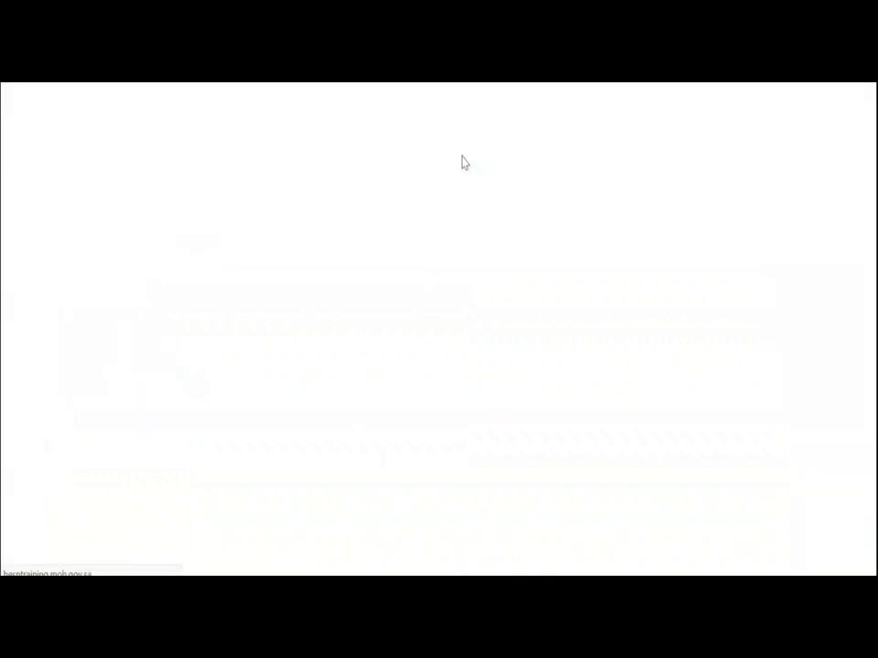
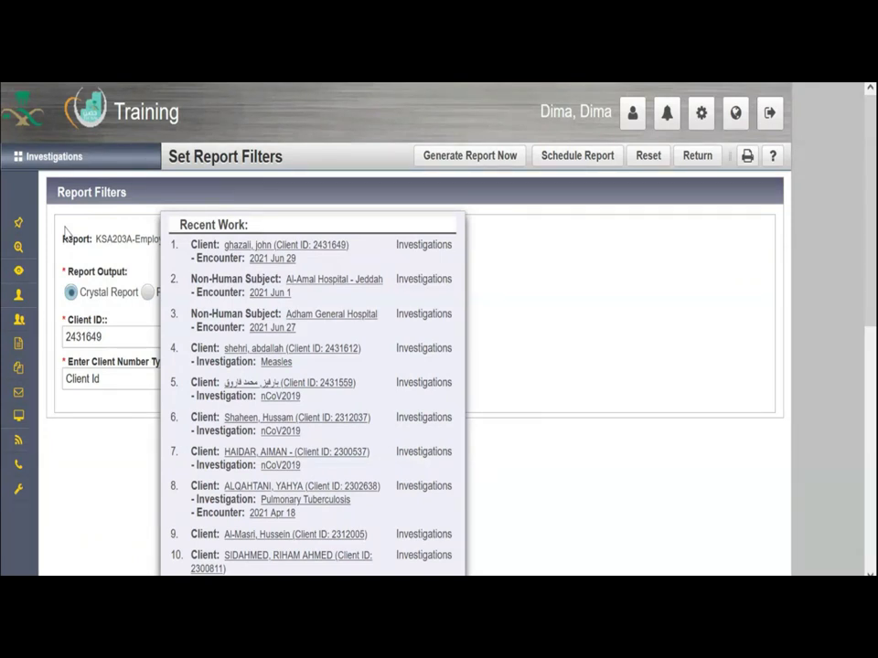
click(65, 232)
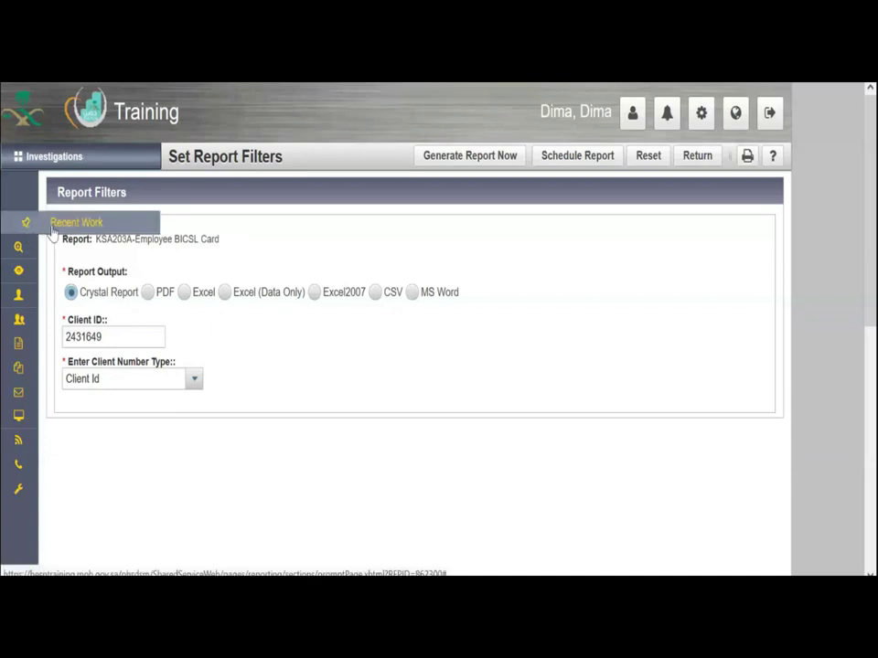
click(52, 230)
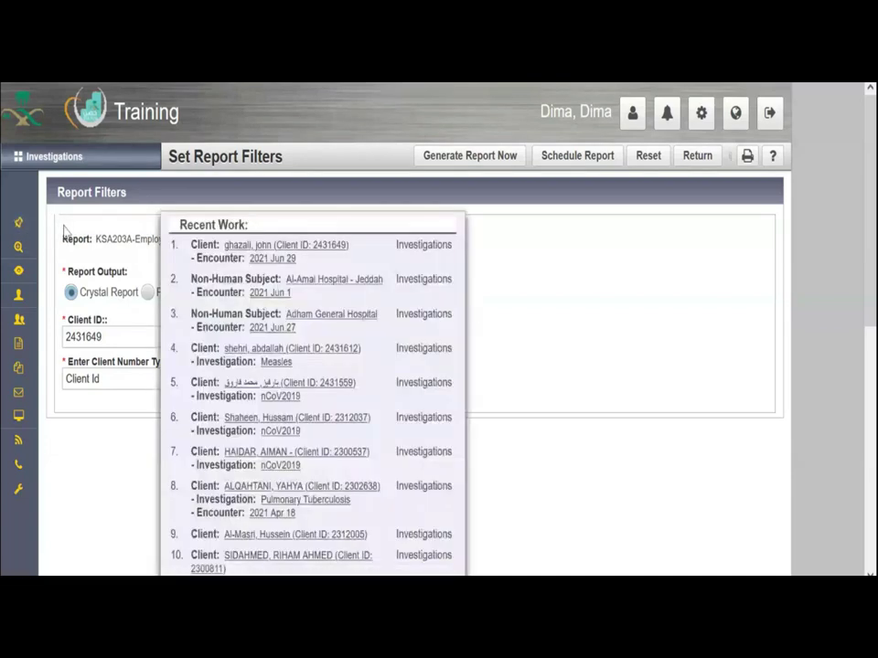
Step: Open the client's 2021 Jun 29 BICSL encounter details, then start a new browser tab
click(276, 259)
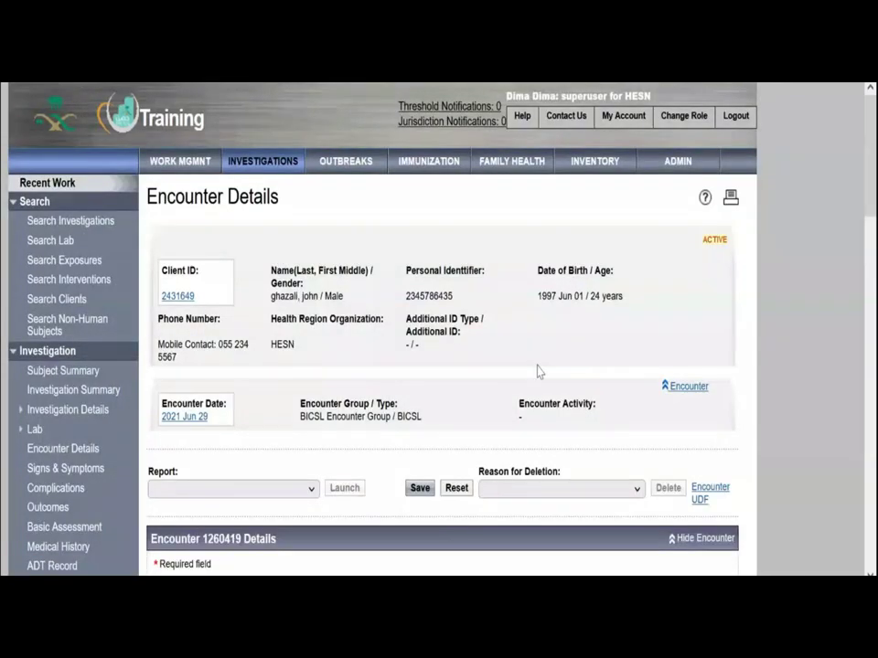
scroll(538, 370, down, 4)
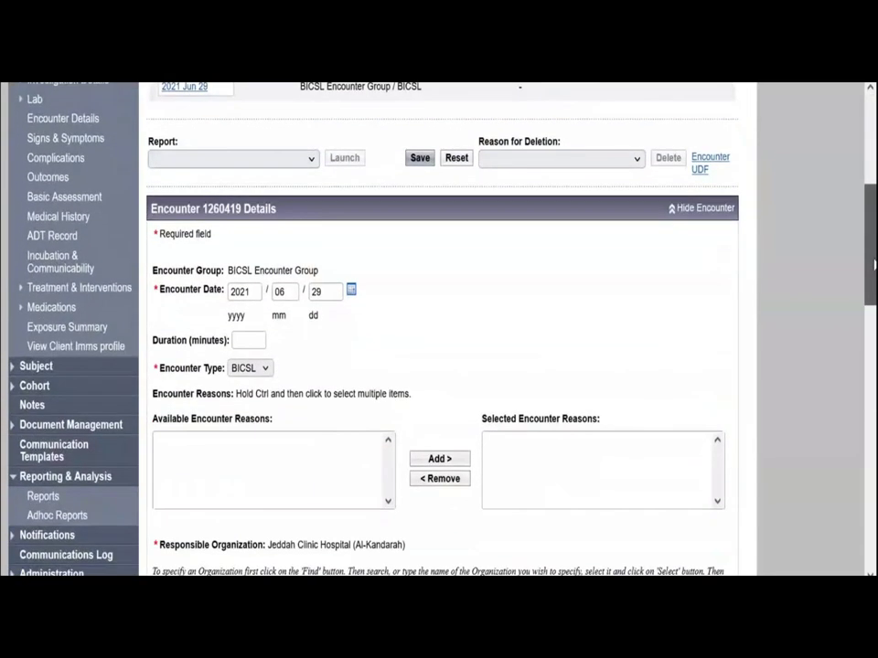
drag(873, 265, 870, 273)
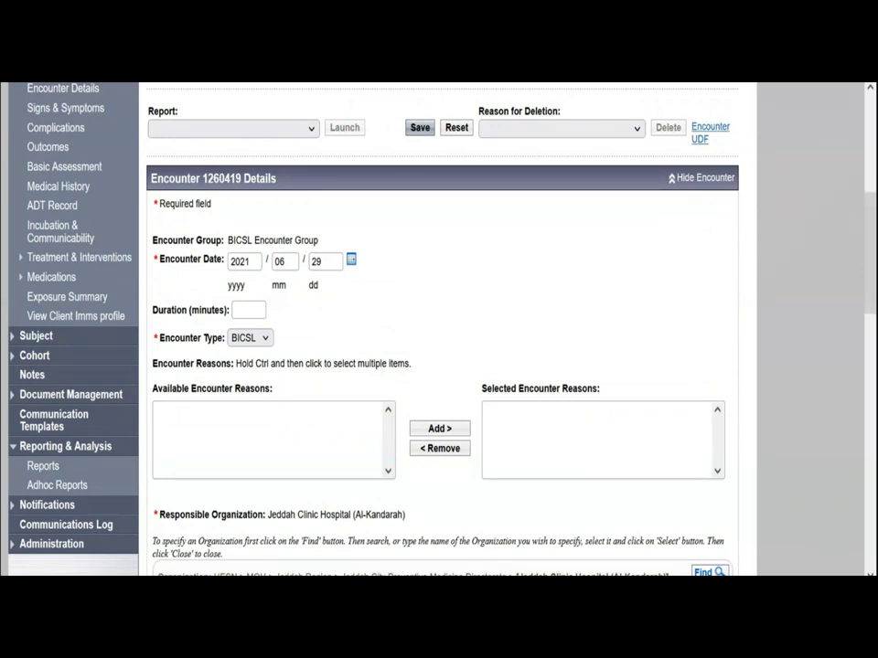
key(ctrl+t)
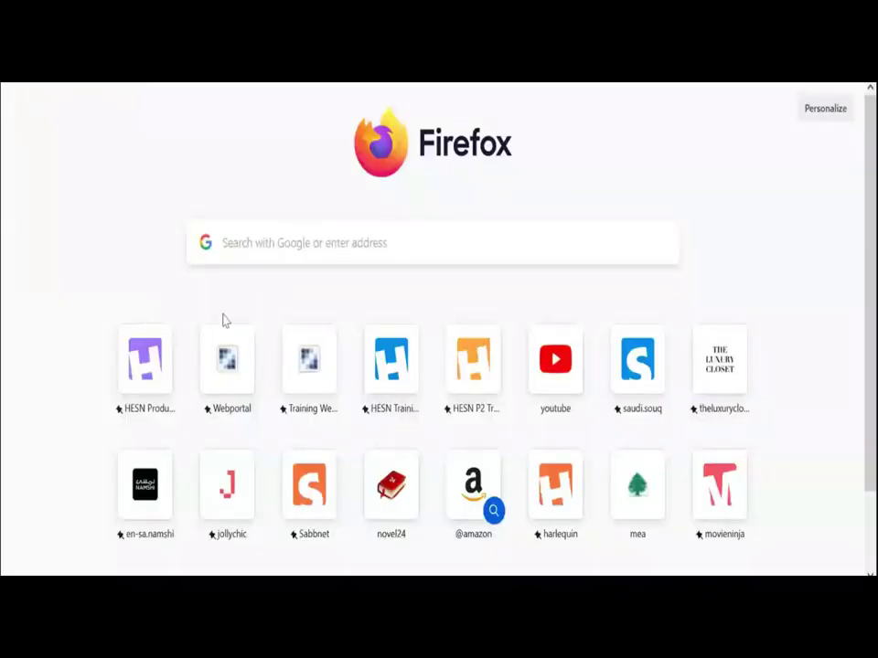
Step: Sign in to the HESN Web Portal with the saved screen name and password plus the text verification code
click(226, 375)
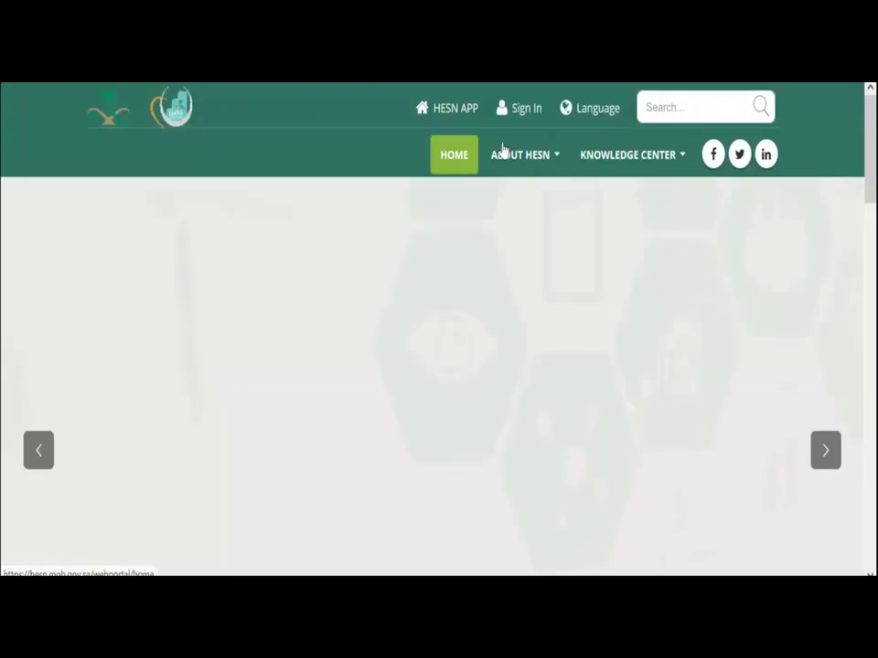
click(529, 111)
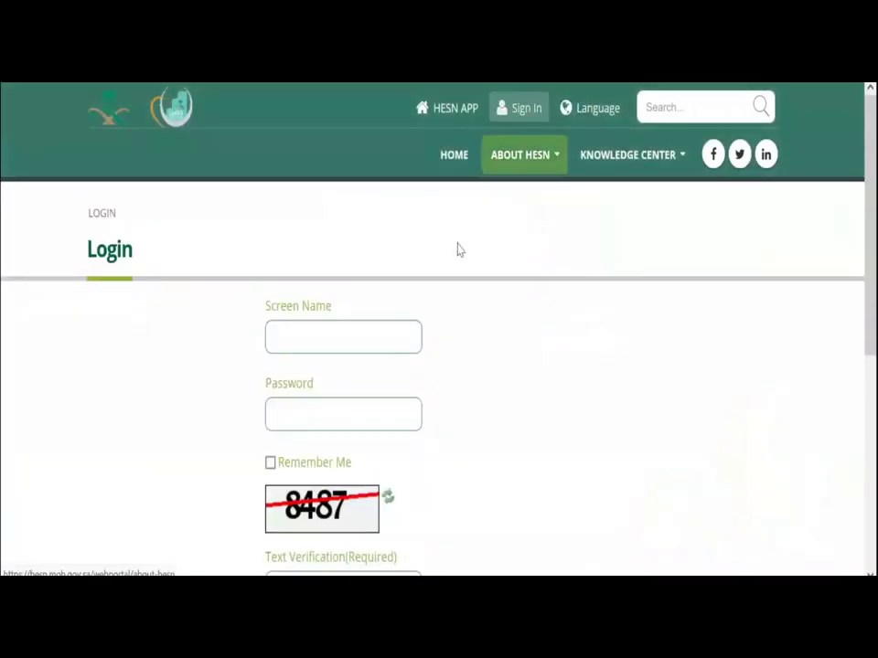
click(374, 337)
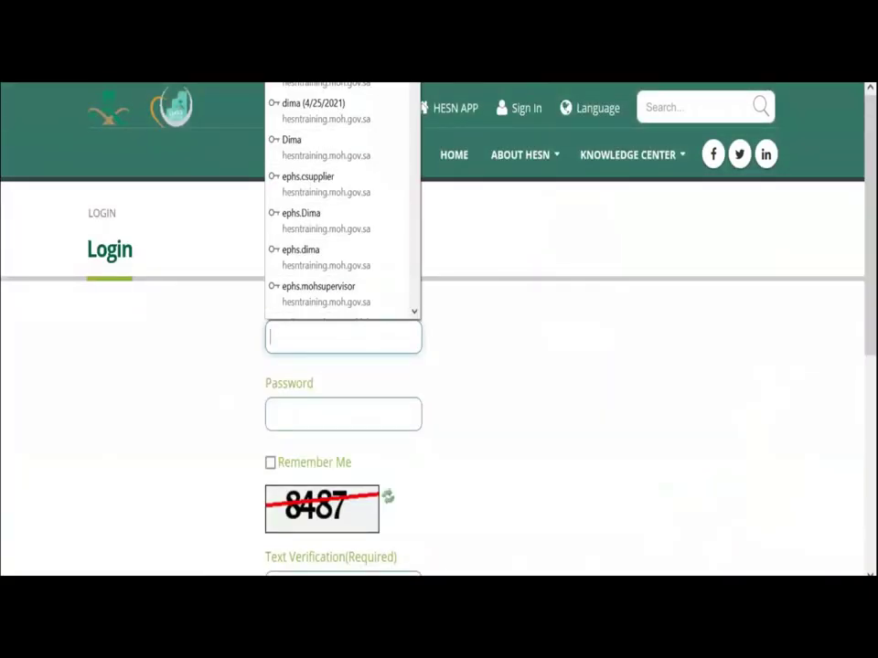
click(347, 300)
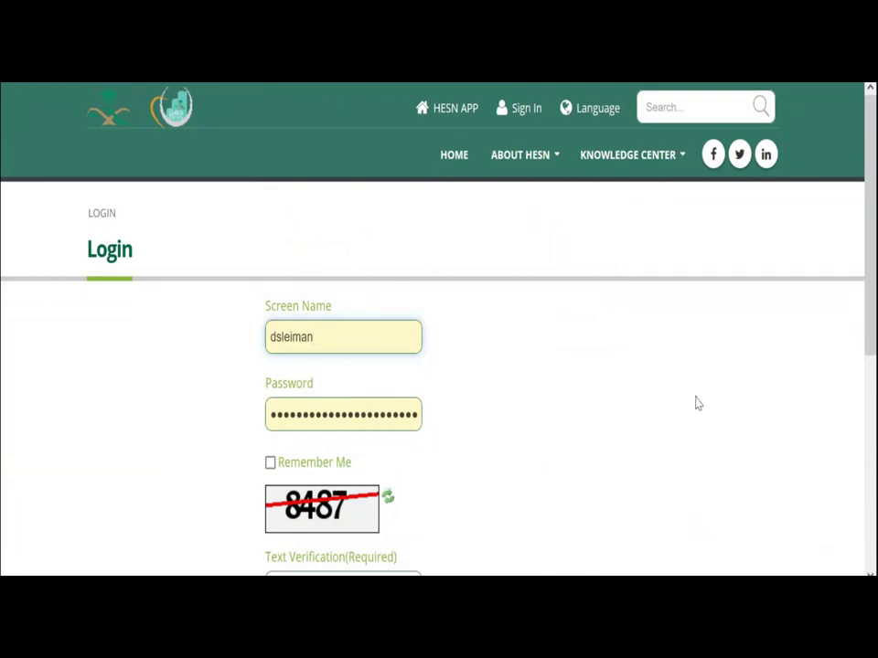
drag(868, 293, 868, 349)
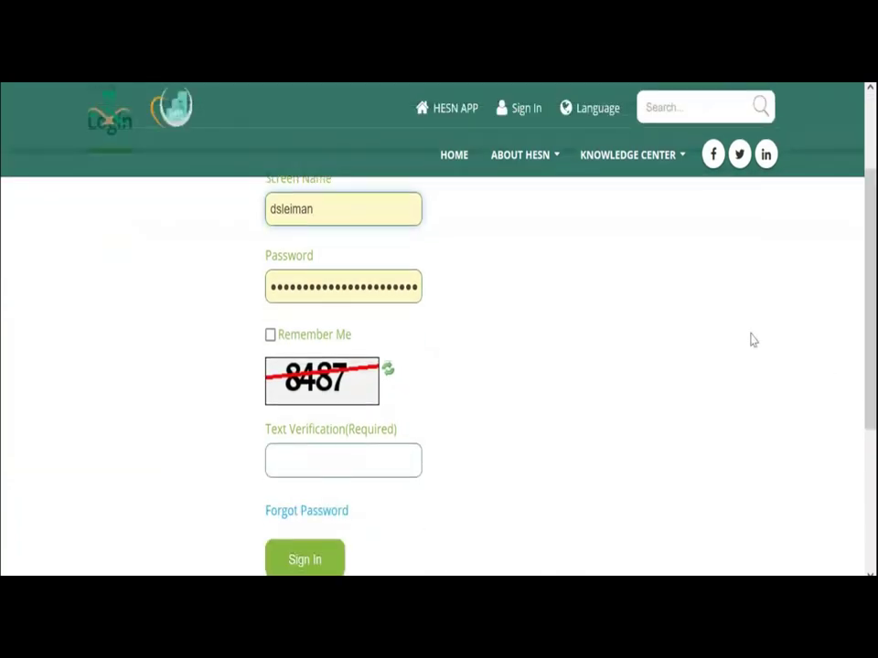
click(380, 470)
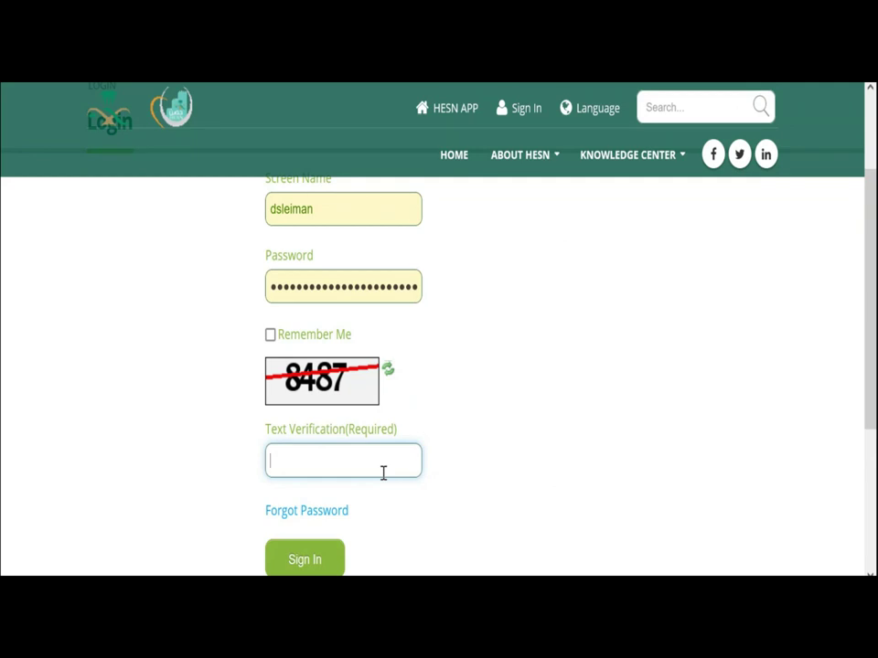
click(322, 561)
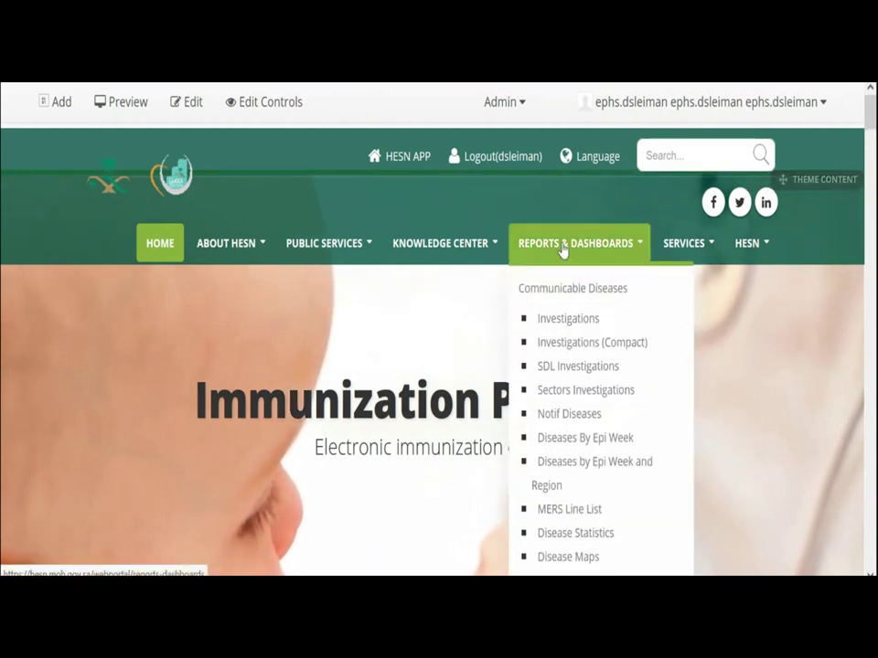
Step: Go to Reports & Dashboards and open the BICSL category's report list
click(562, 251)
mouse_move(699, 234)
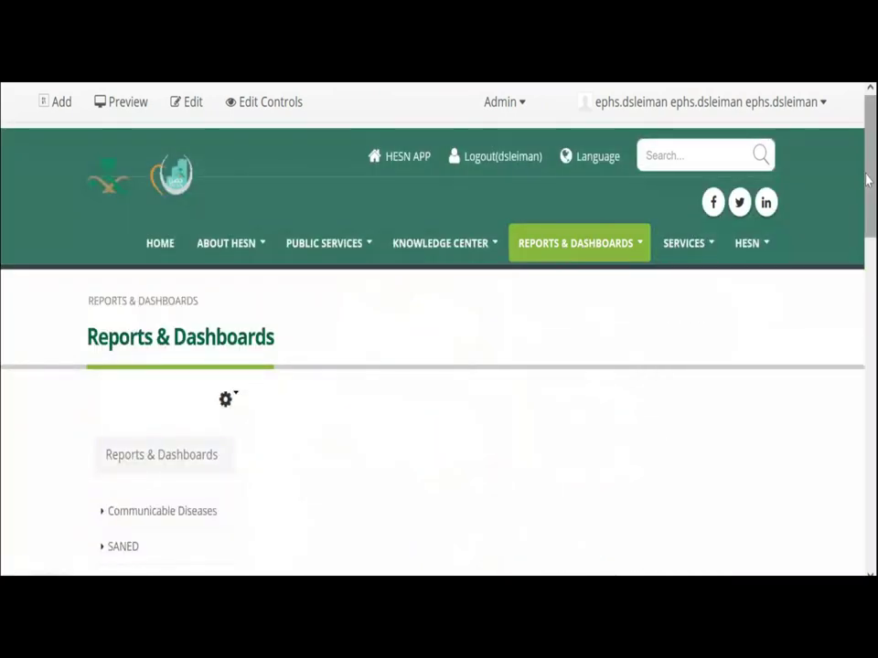
scroll(225, 197, down, 3)
scroll(439, 394, down, 2)
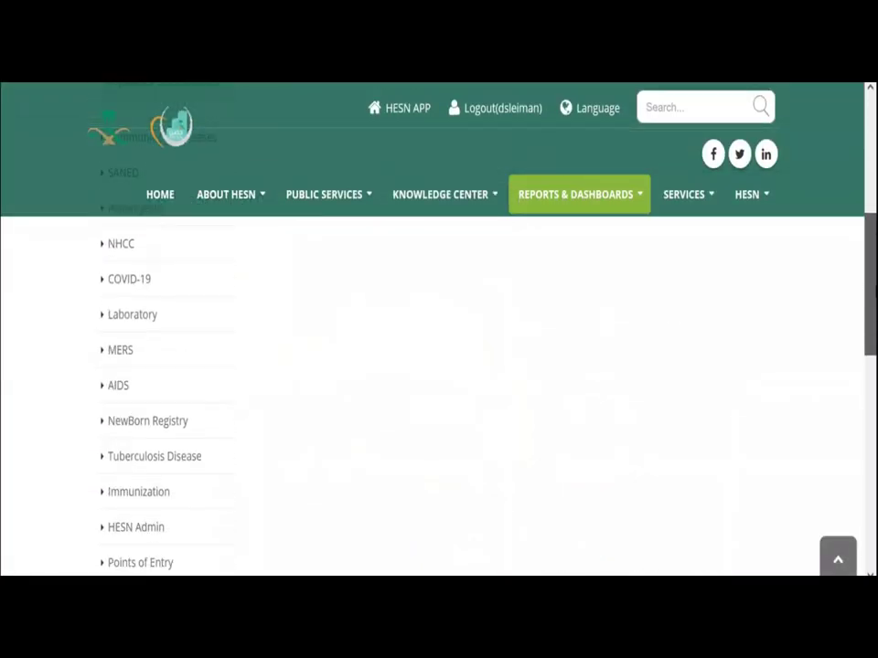
scroll(439, 393, down, 2)
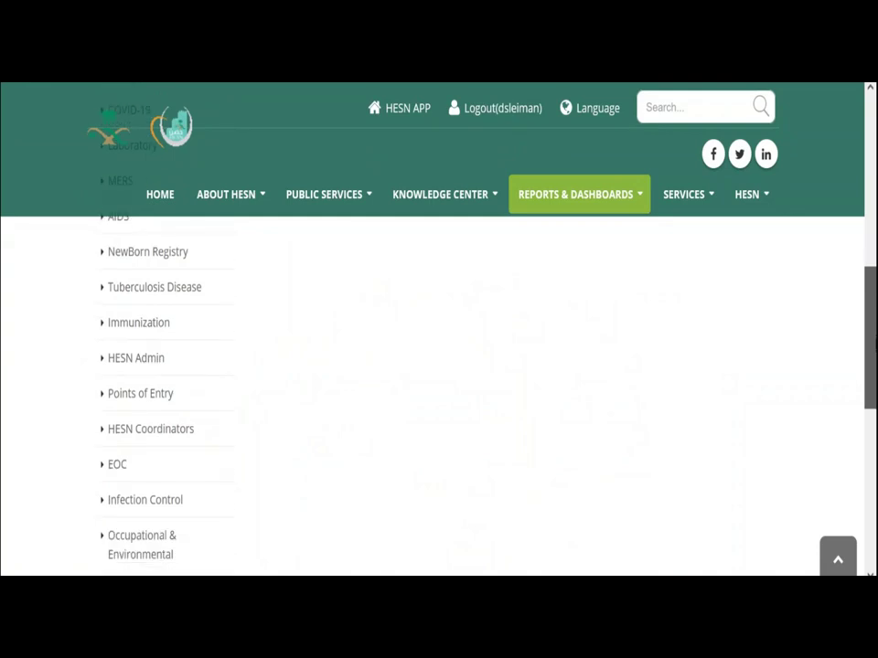
scroll(439, 393, down, 2)
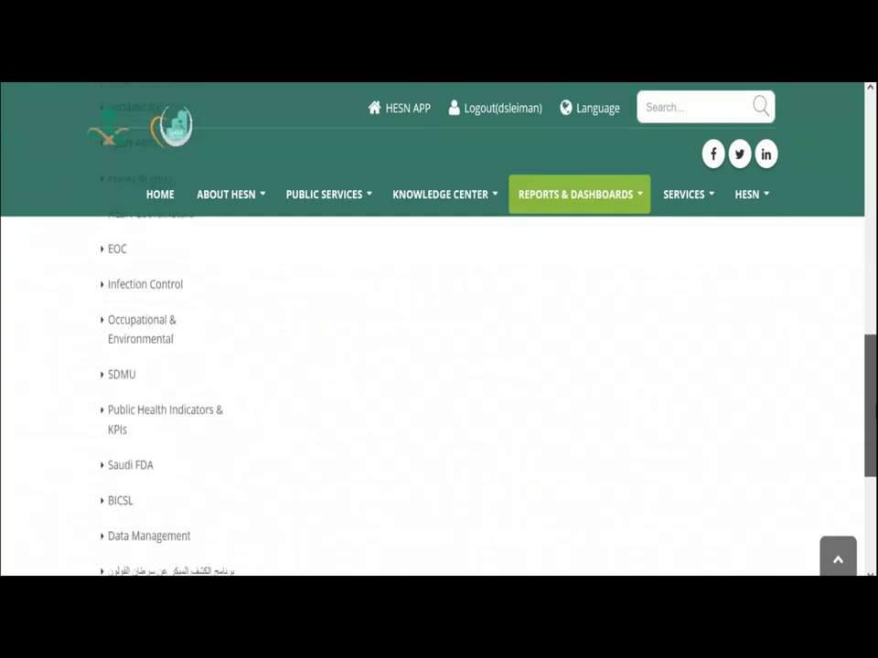
scroll(797, 402, down, 2)
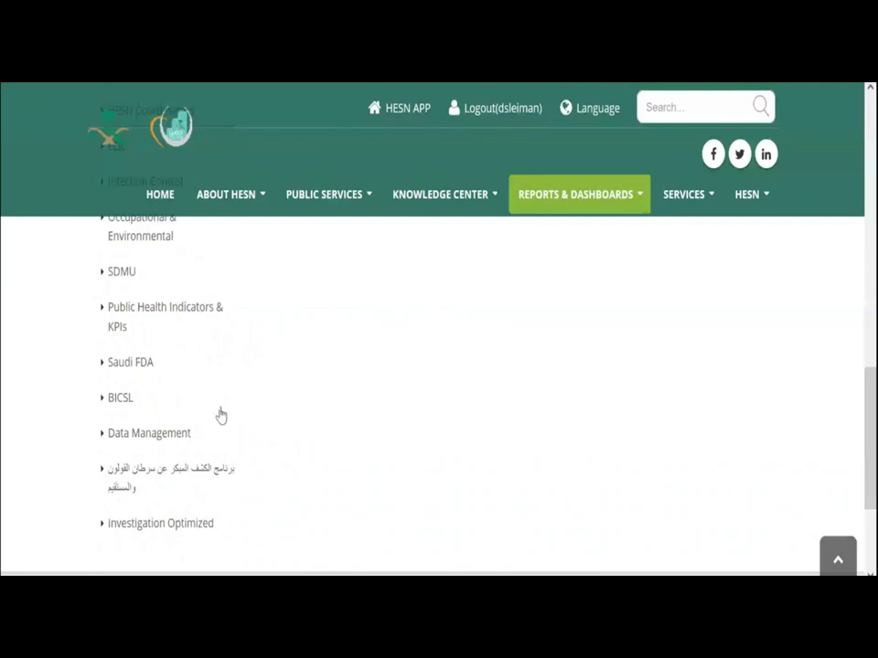
click(135, 408)
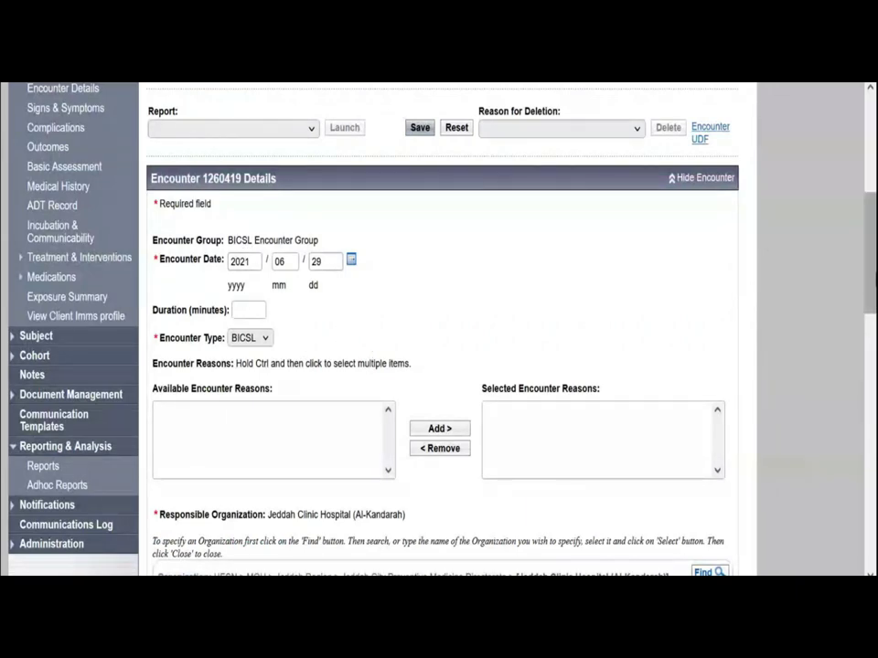
Step: Scroll encounter 1260419's details to its responsible organization and service delivery location sections
drag(870, 275, 871, 189)
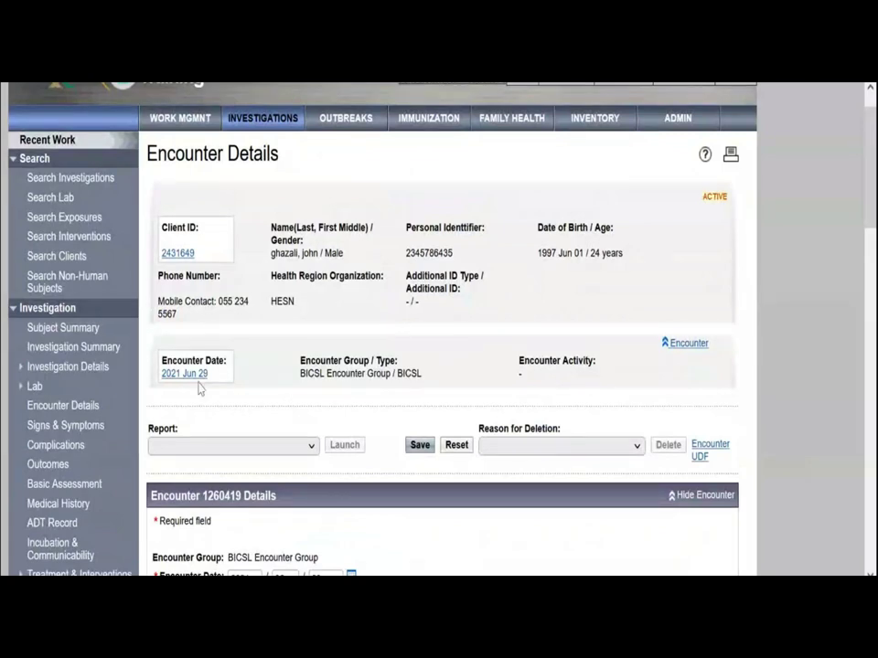
scroll(868, 224, down, 2)
scroll(867, 225, down, 7)
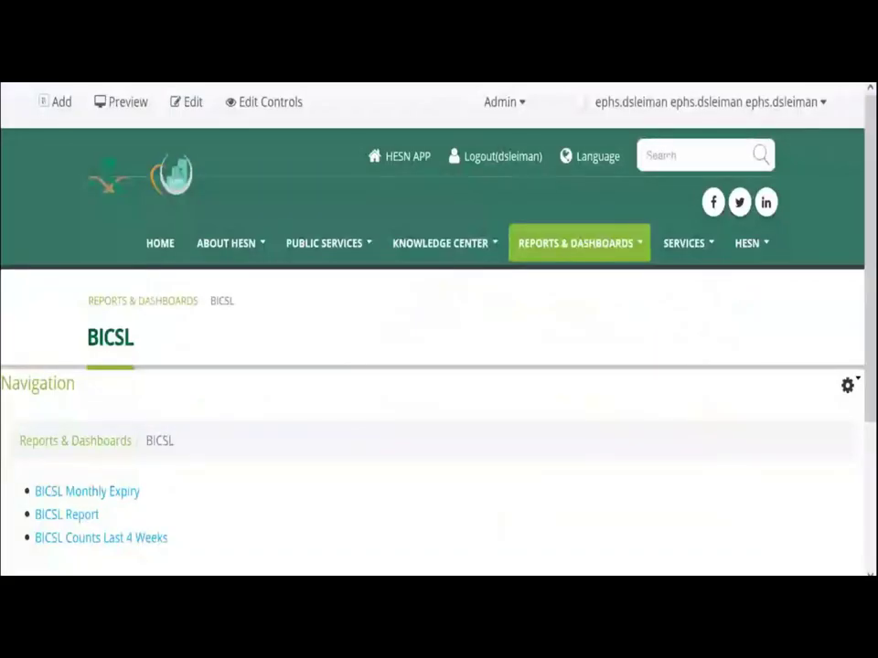
Step: Return to the portal's BICSL page listing Monthly Expiry, BICSL Report and Counts Last 4 Weeks
mouse_move(684, 243)
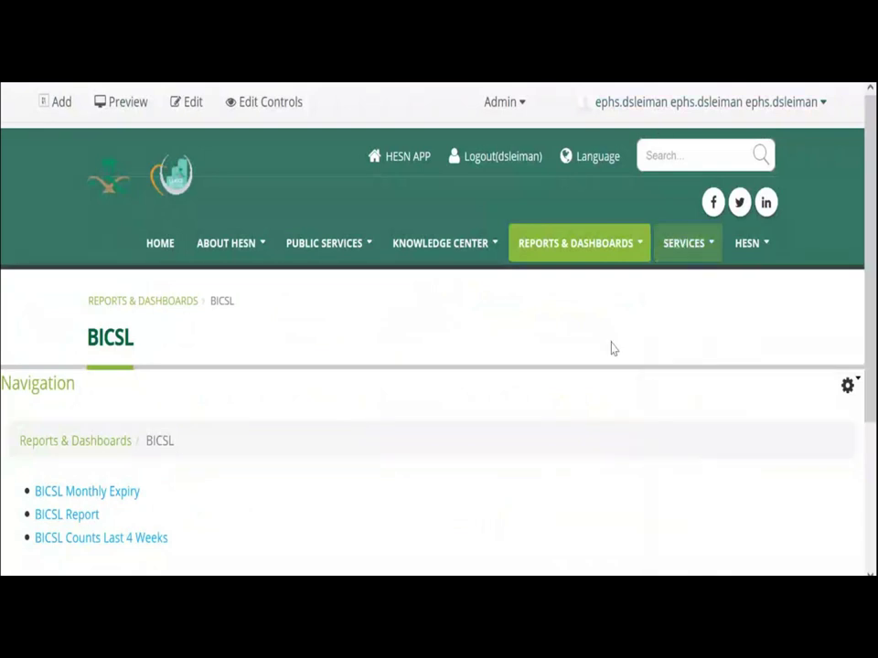